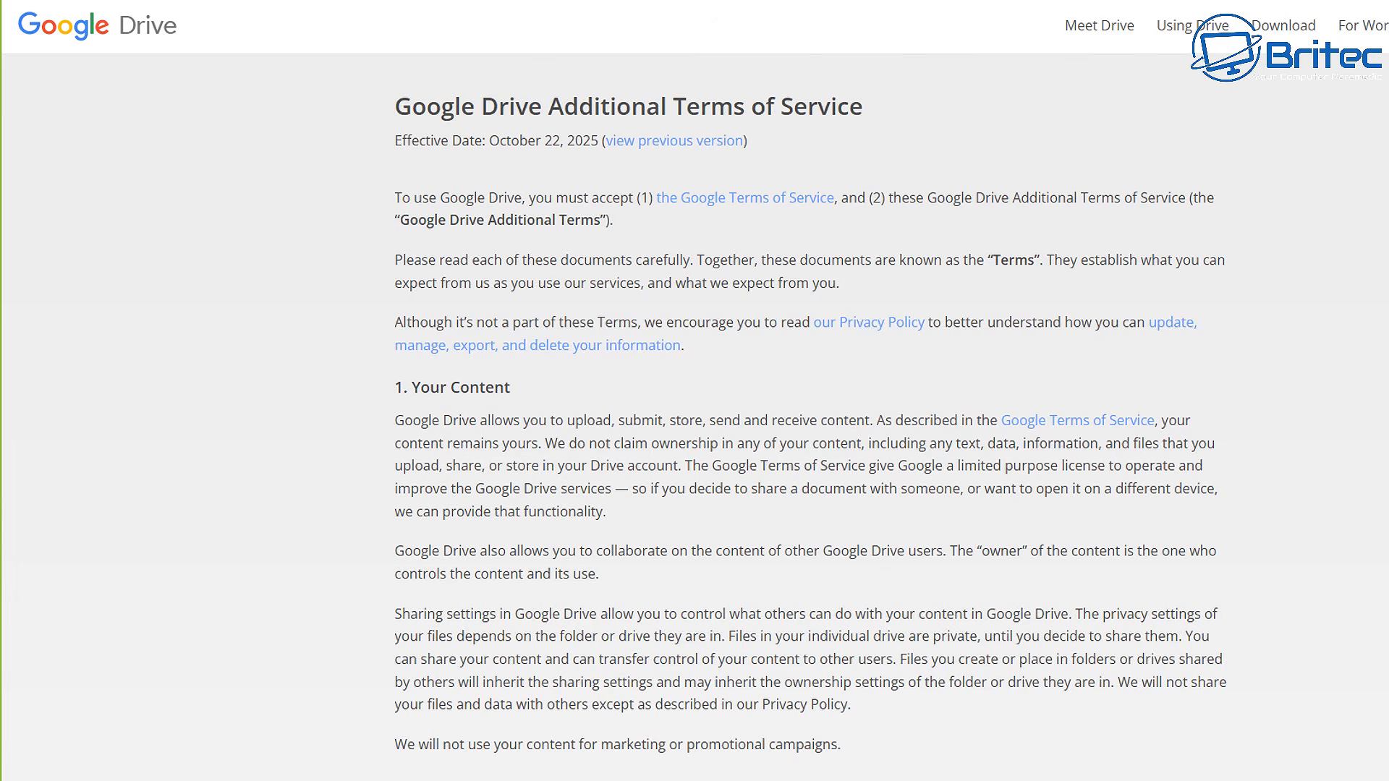
# Scroll down the Cryptomator home page to the 'Keep your cloud data truly yours' section
pyautogui.scroll(-1, 694, 417)
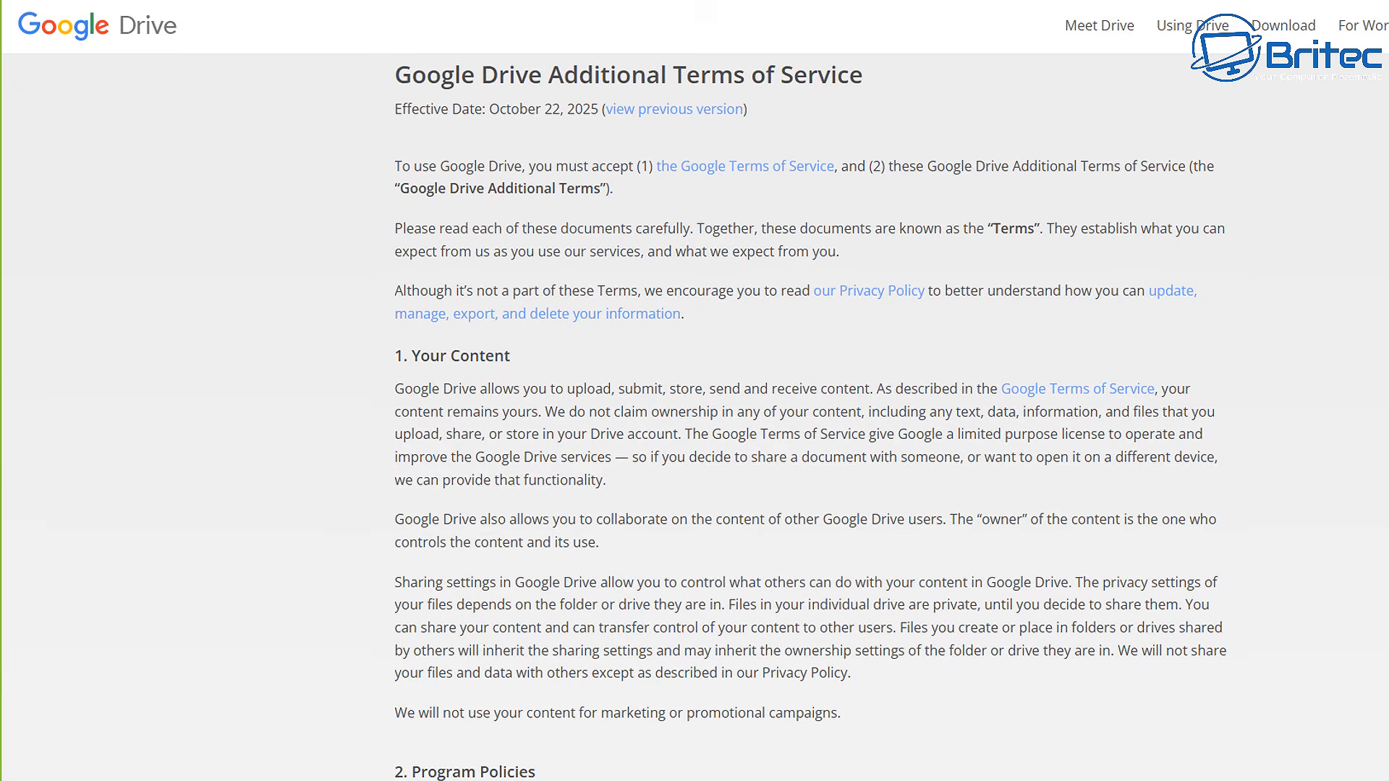
pyautogui.scroll(-1, 695, 418)
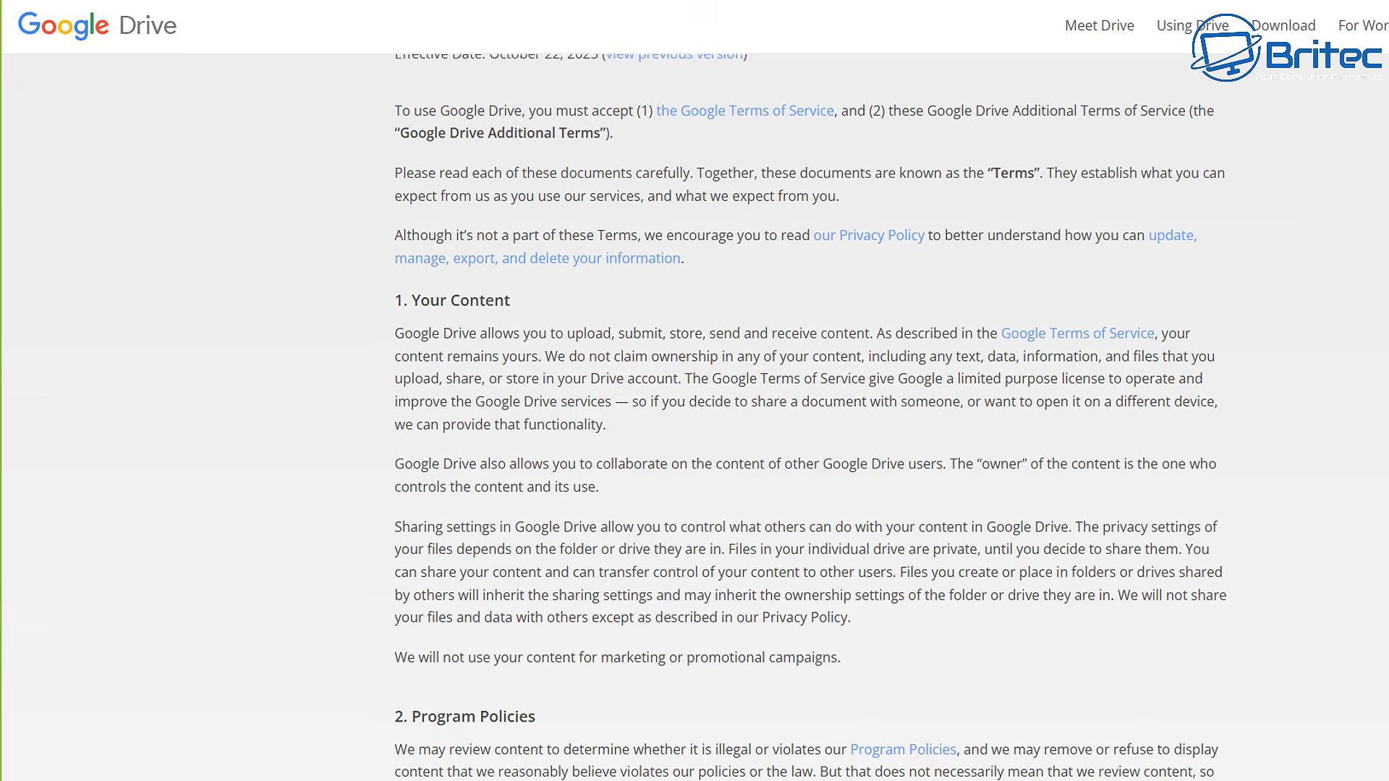
pyautogui.scroll(-1, 695, 417)
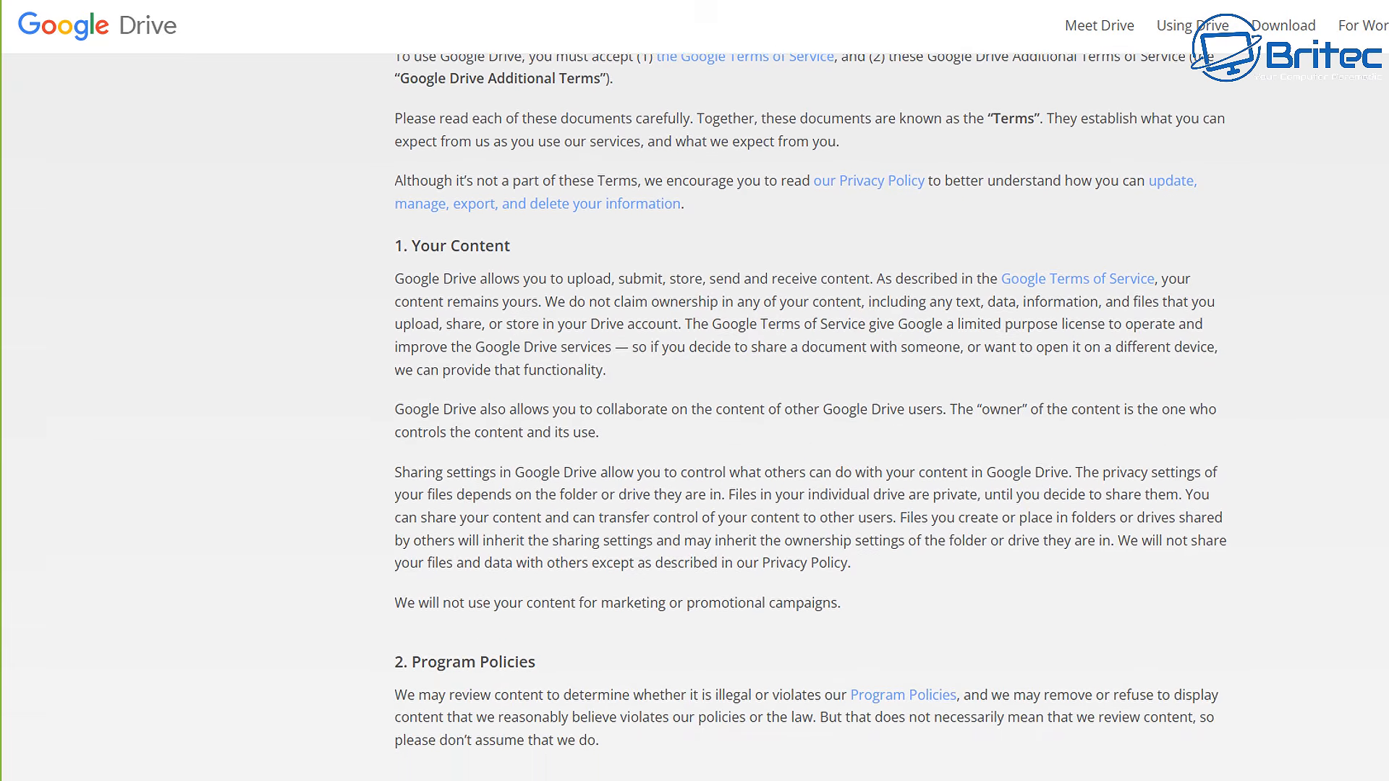
pyautogui.scroll(-1, 694, 418)
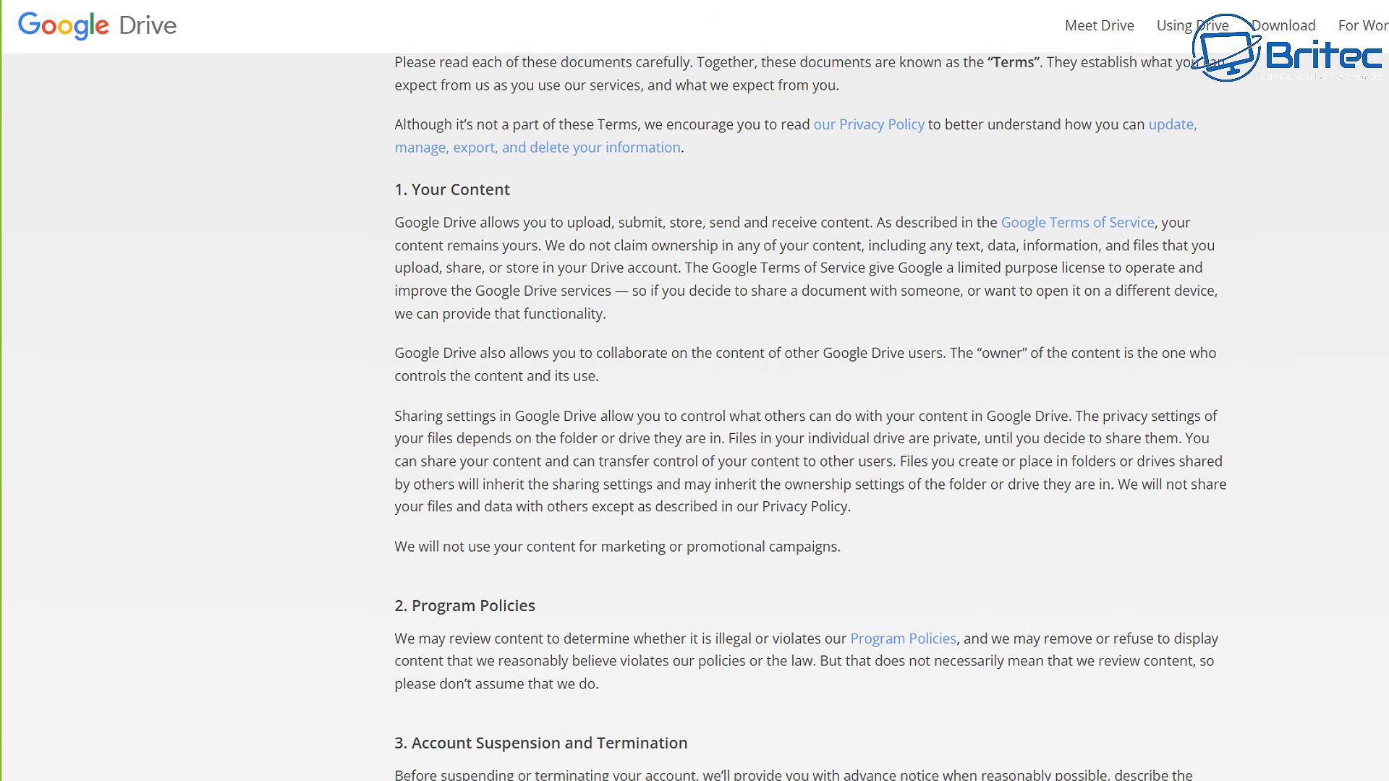
pyautogui.scroll(-1, 694, 418)
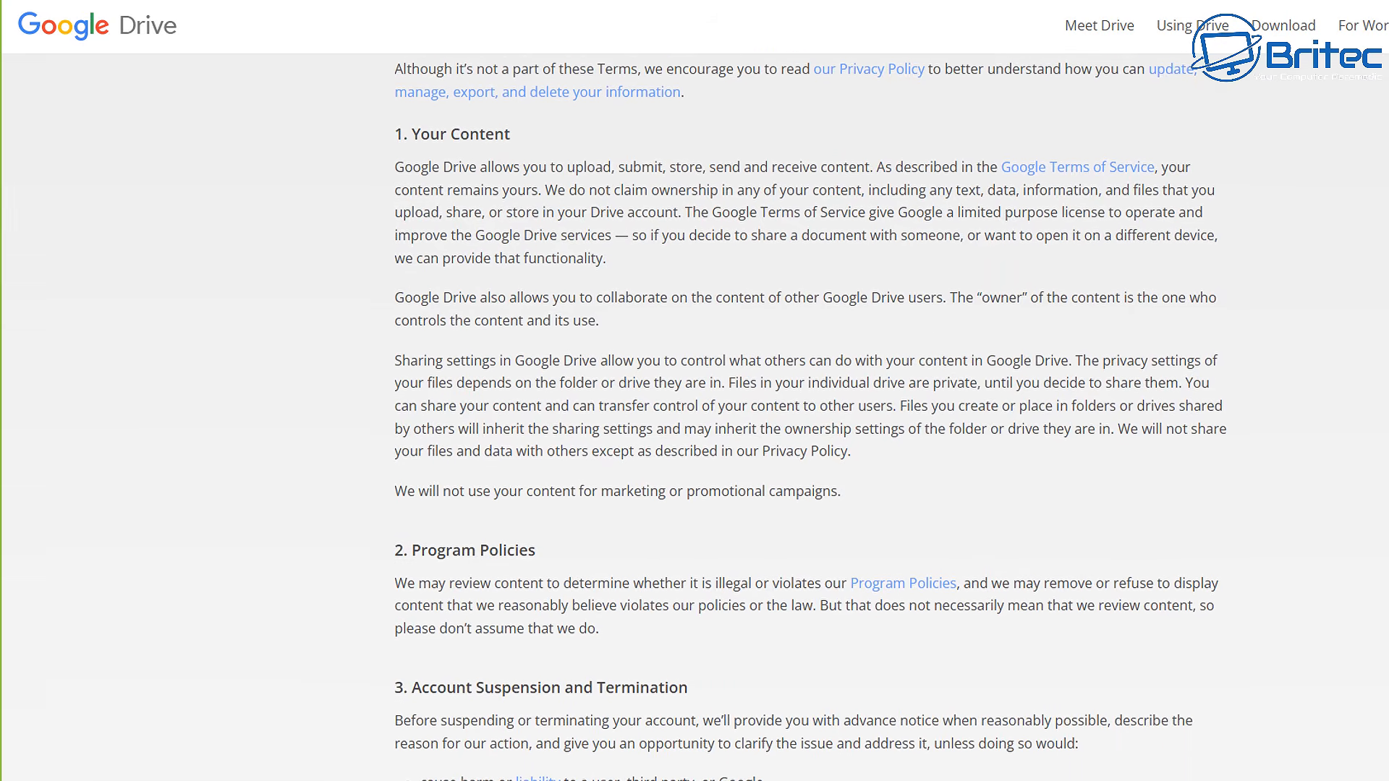
pyautogui.scroll(-1, 695, 418)
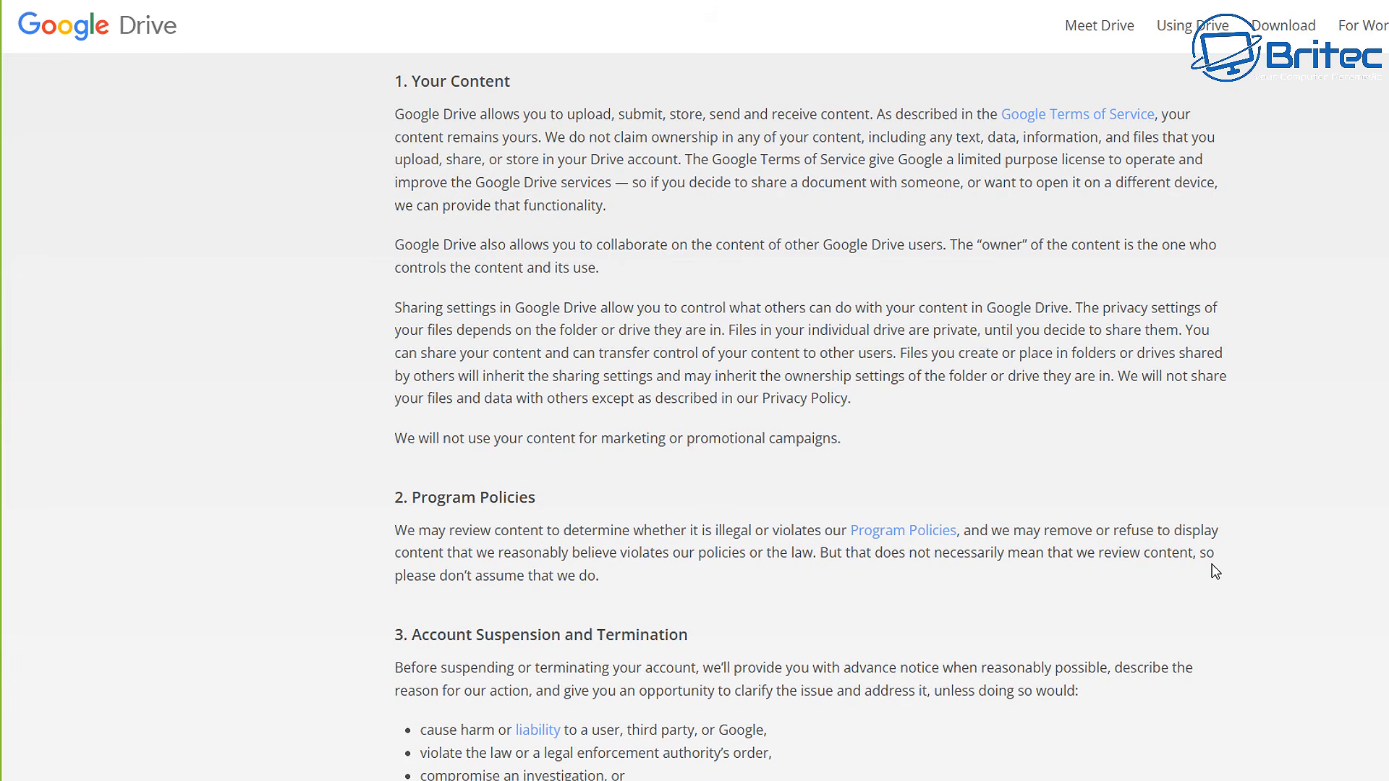
pyautogui.scroll(-1, 810, 417)
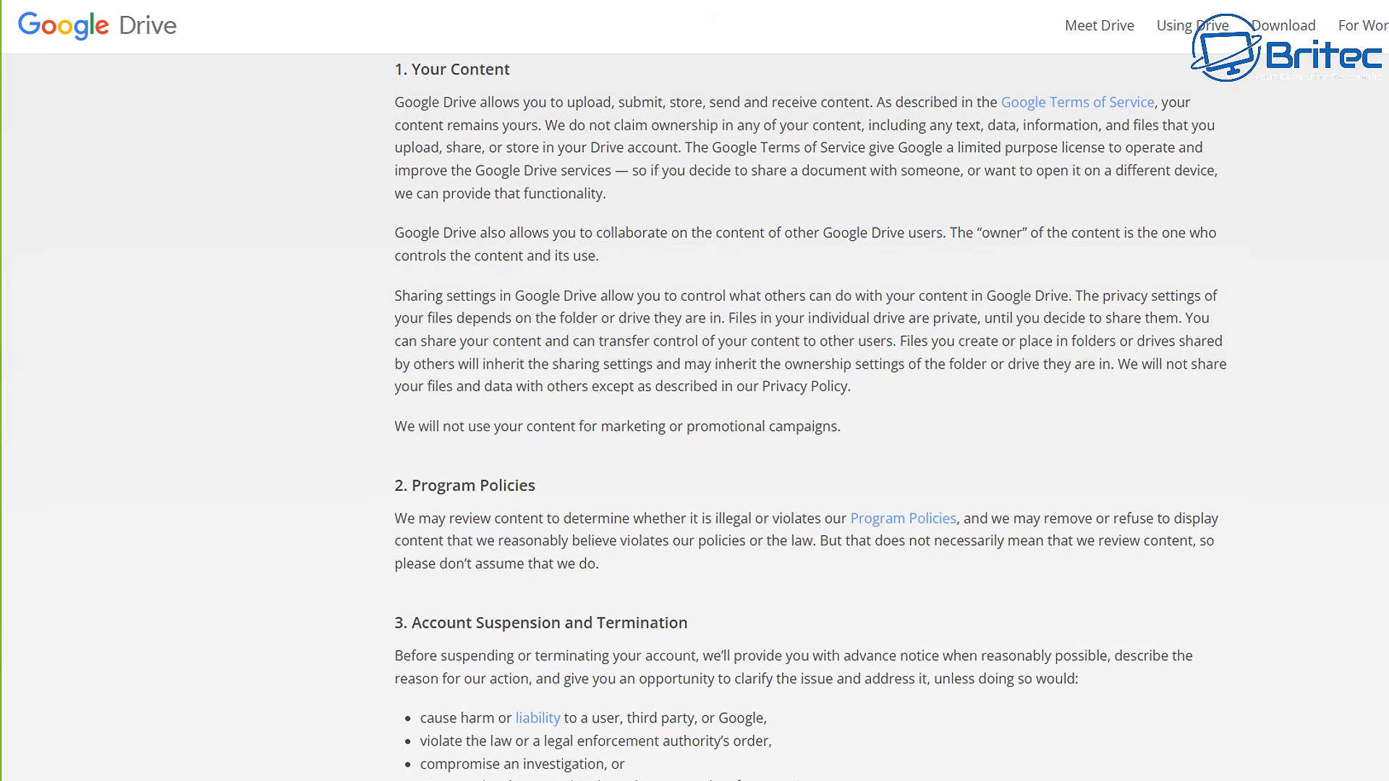
pyautogui.scroll(-1, 810, 417)
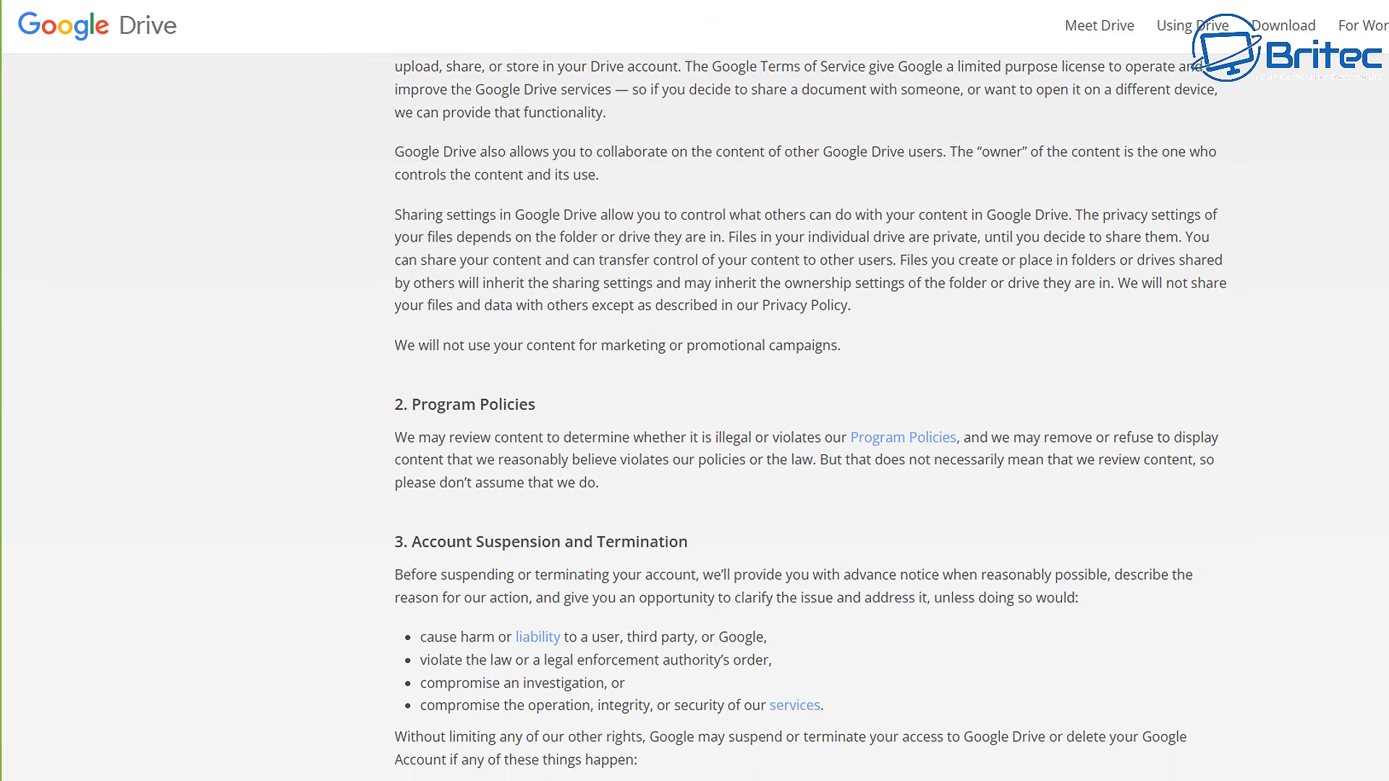
pyautogui.scroll(-1, 810, 418)
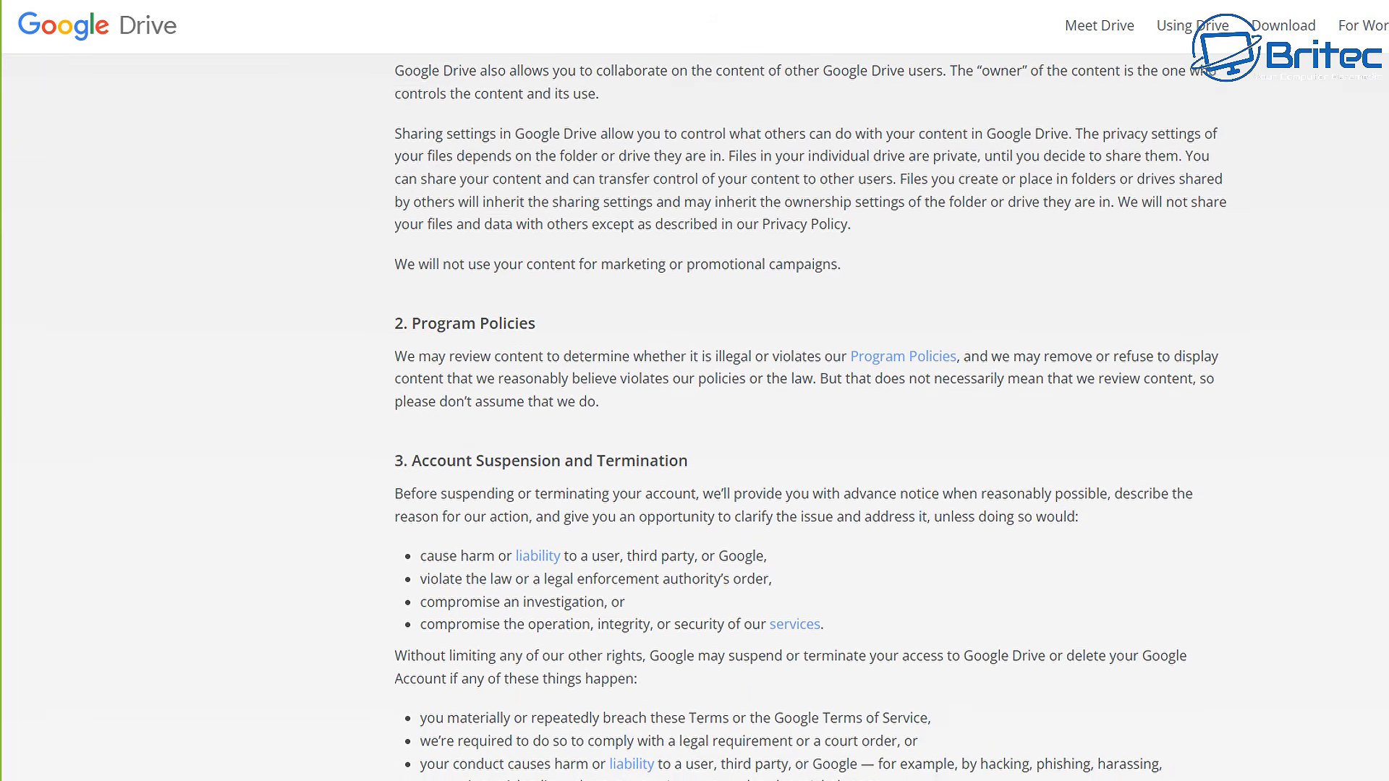
pyautogui.scroll(-1, 810, 418)
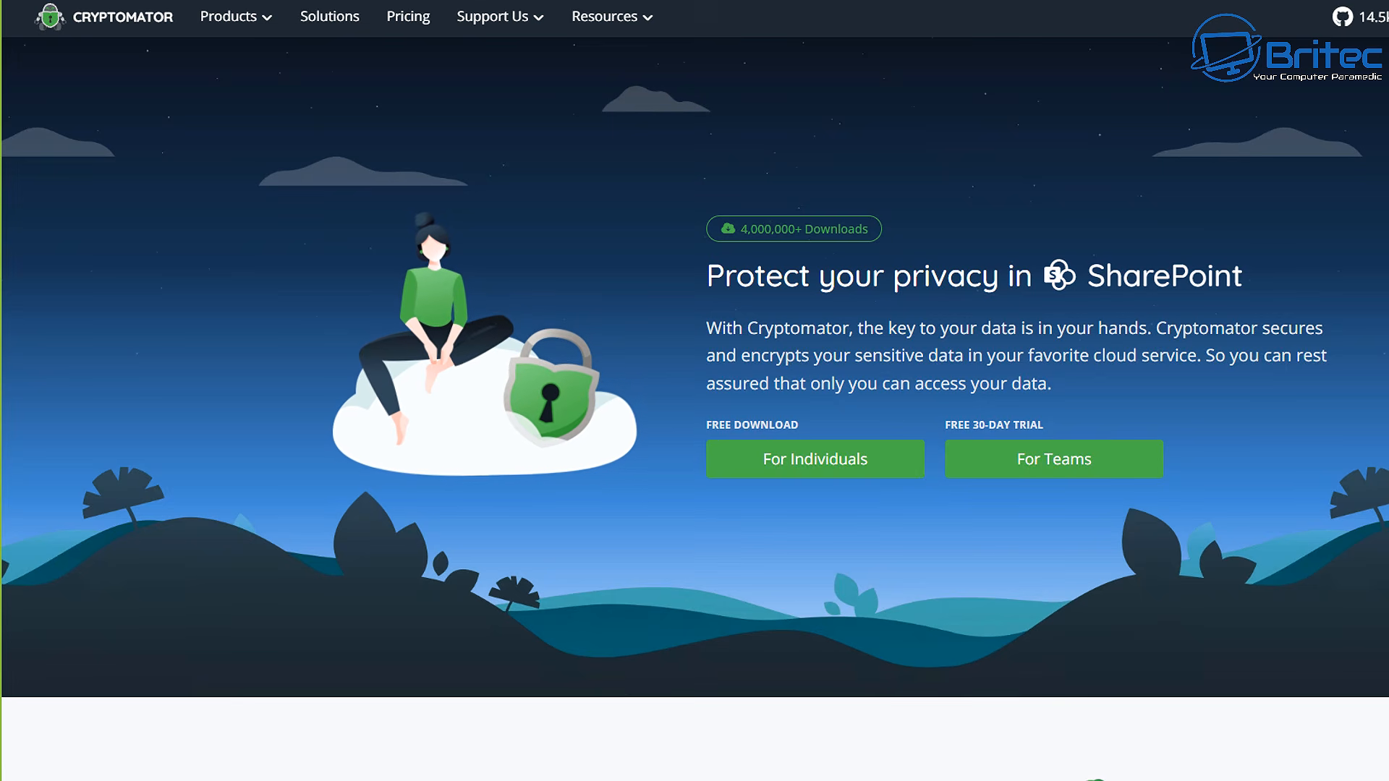
pyautogui.scroll(-1, 695, 390)
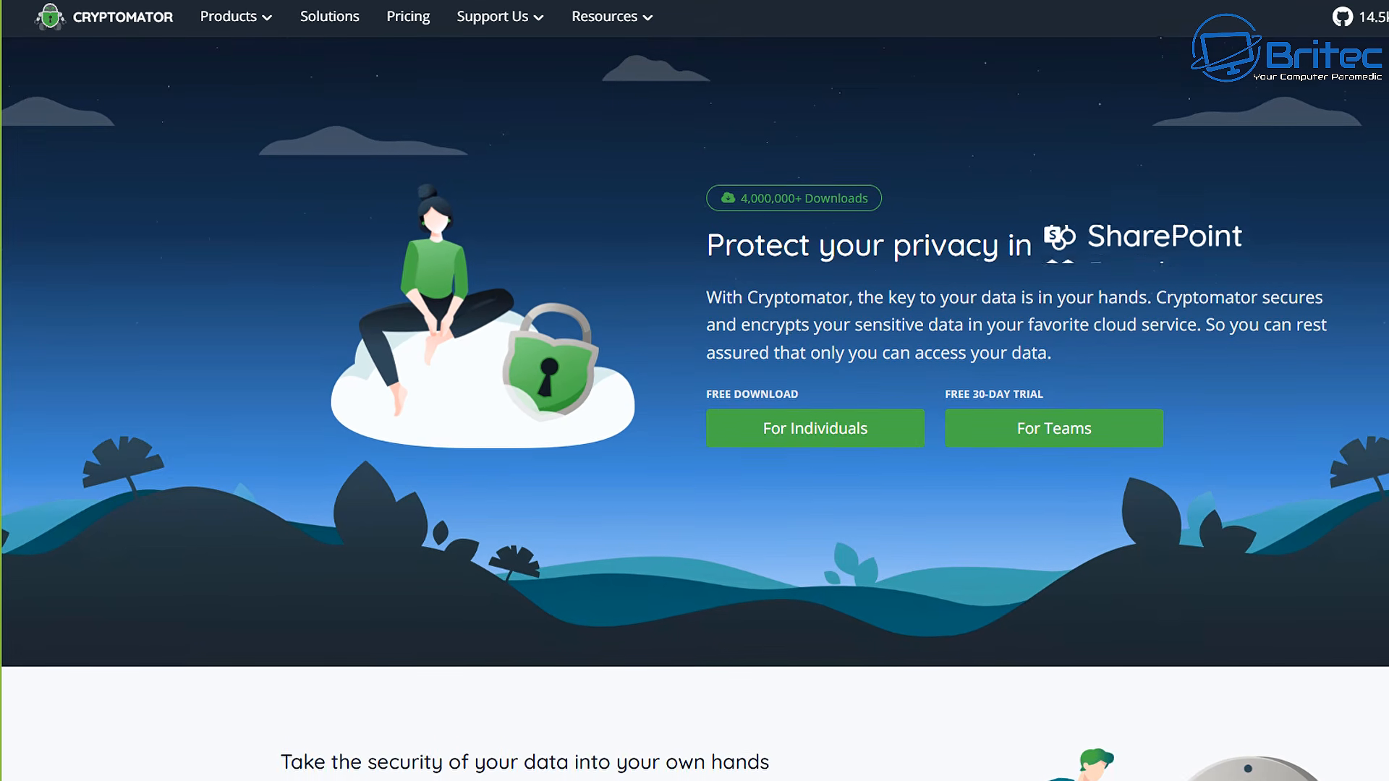
pyautogui.scroll(-1, 695, 390)
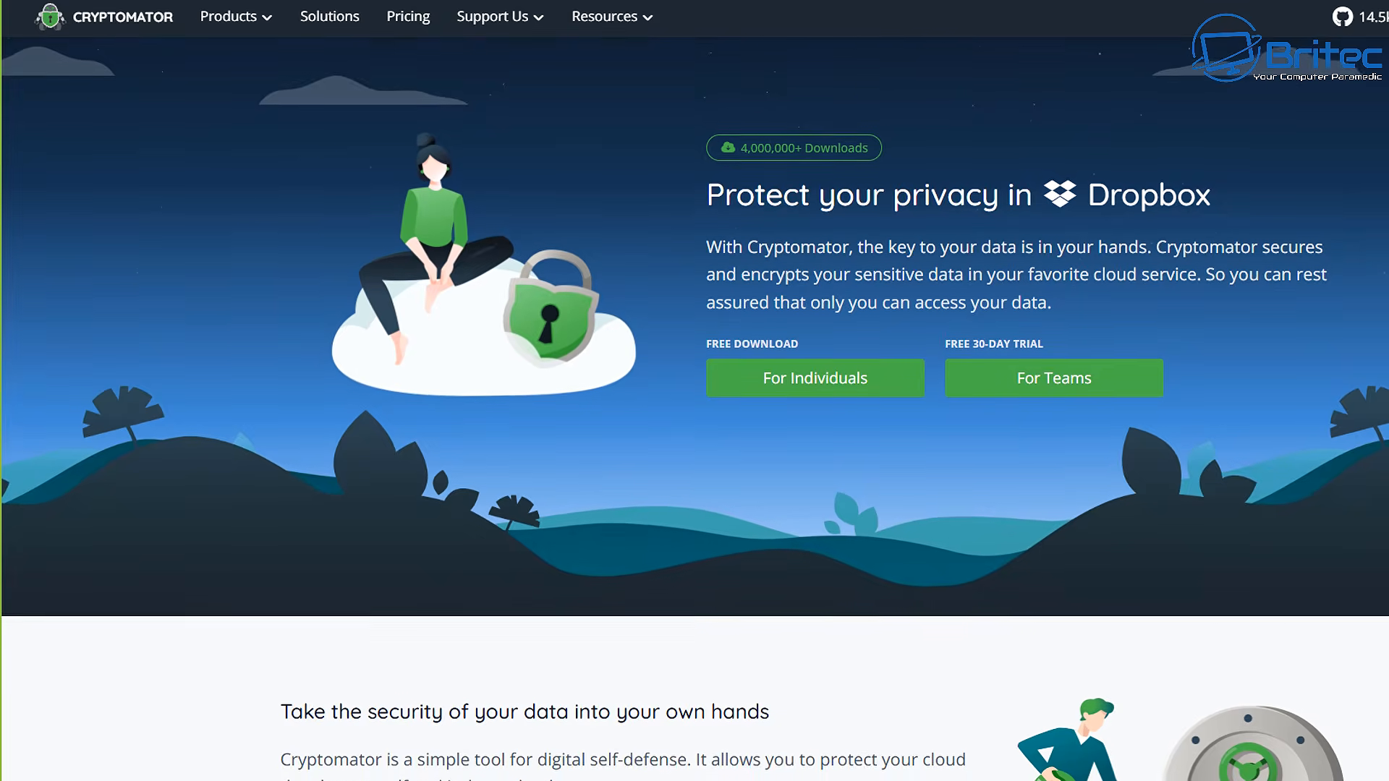
pyautogui.scroll(-1, 694, 391)
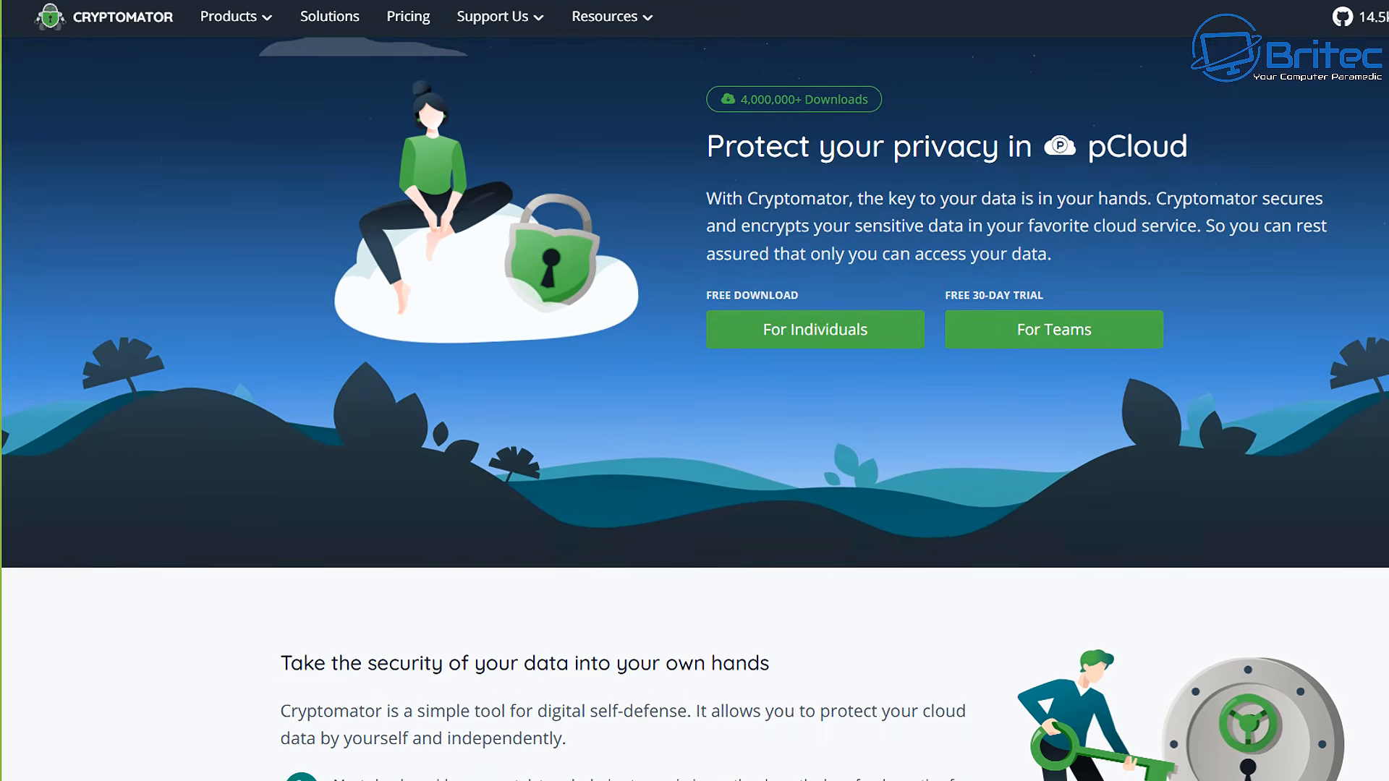
pyautogui.scroll(-1, 694, 391)
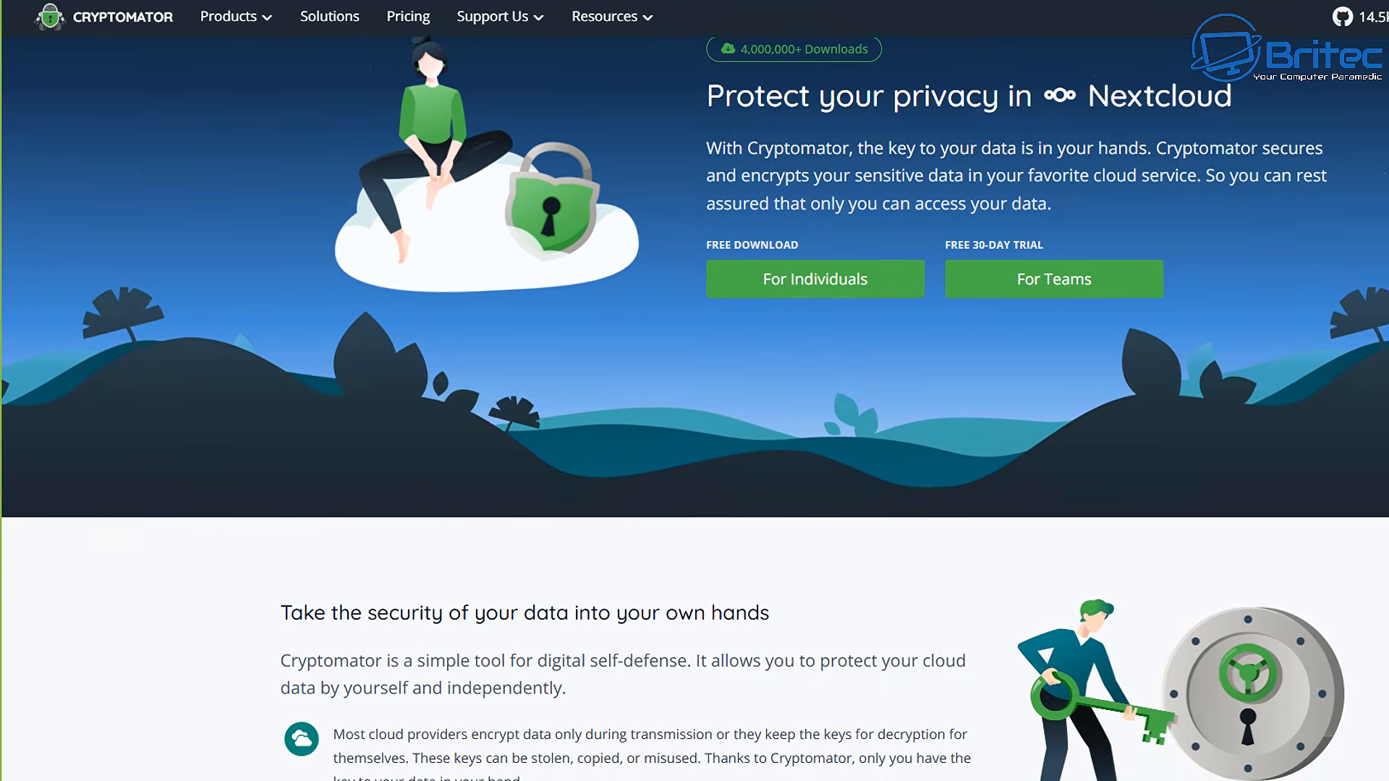
pyautogui.scroll(-1, 694, 391)
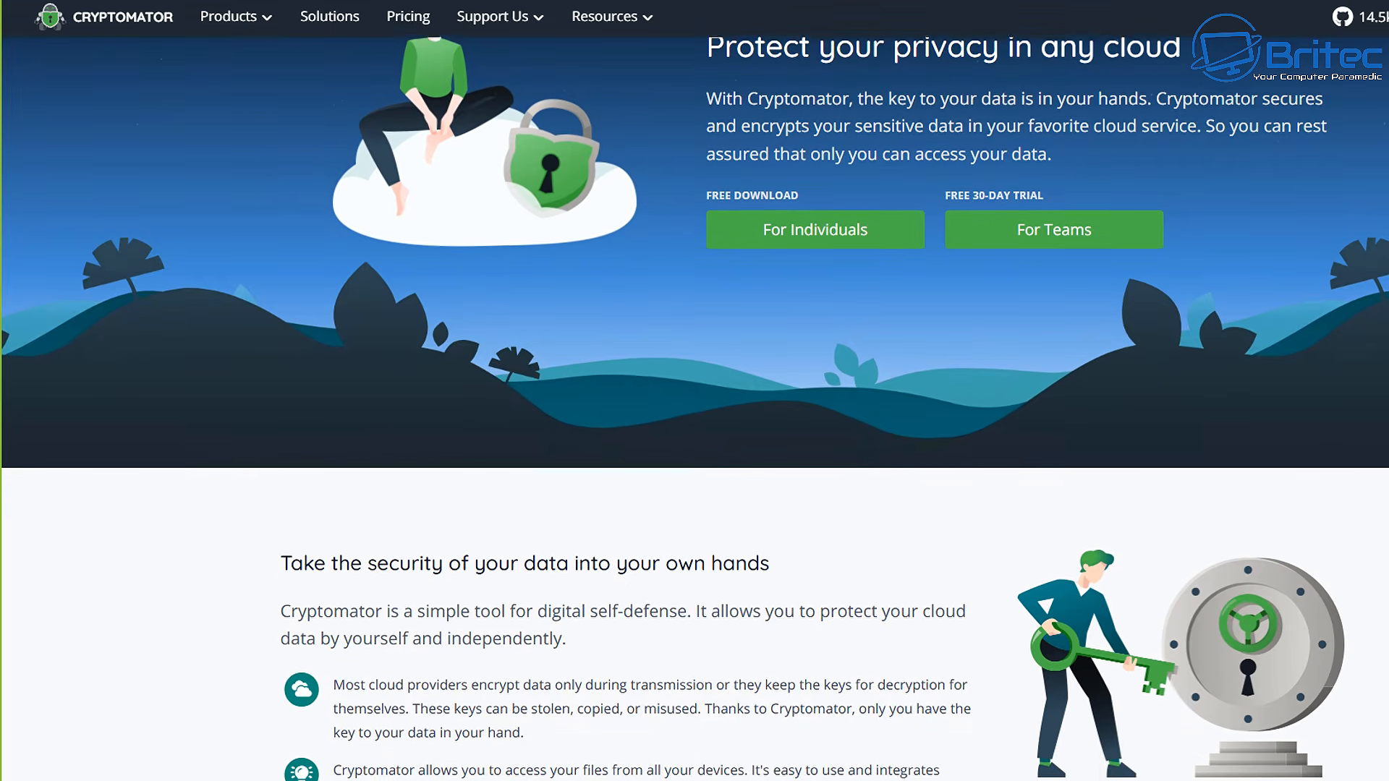
pyautogui.scroll(-1, 694, 390)
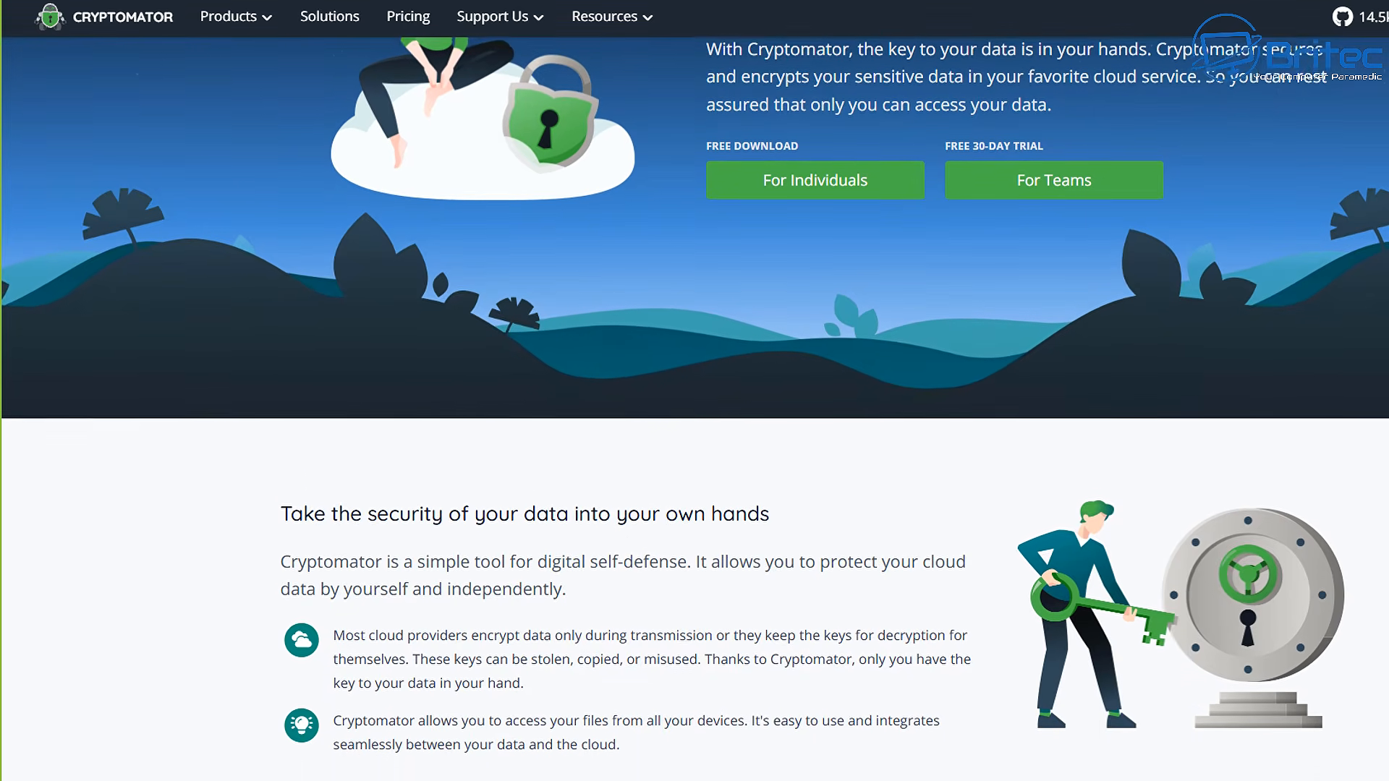
pyautogui.scroll(-1, 694, 391)
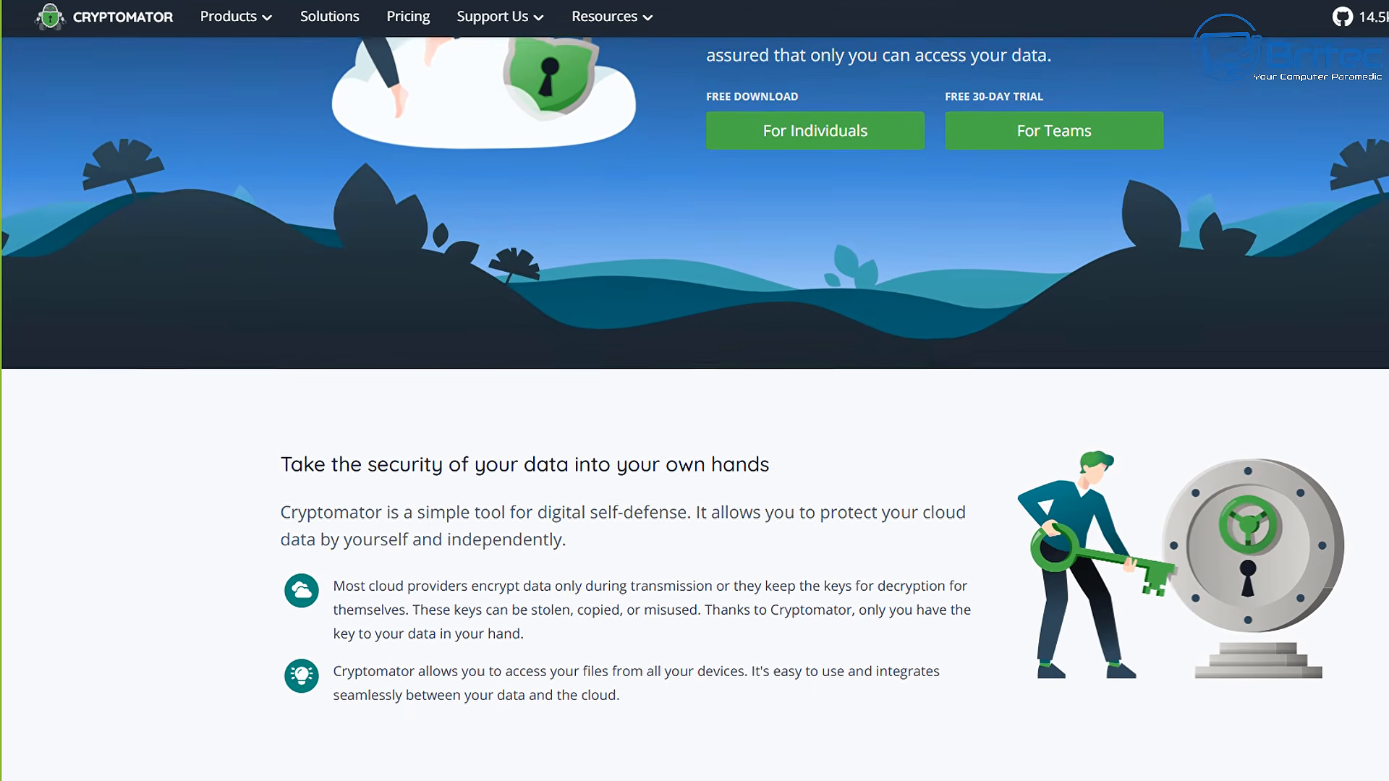
pyautogui.scroll(-1, 694, 391)
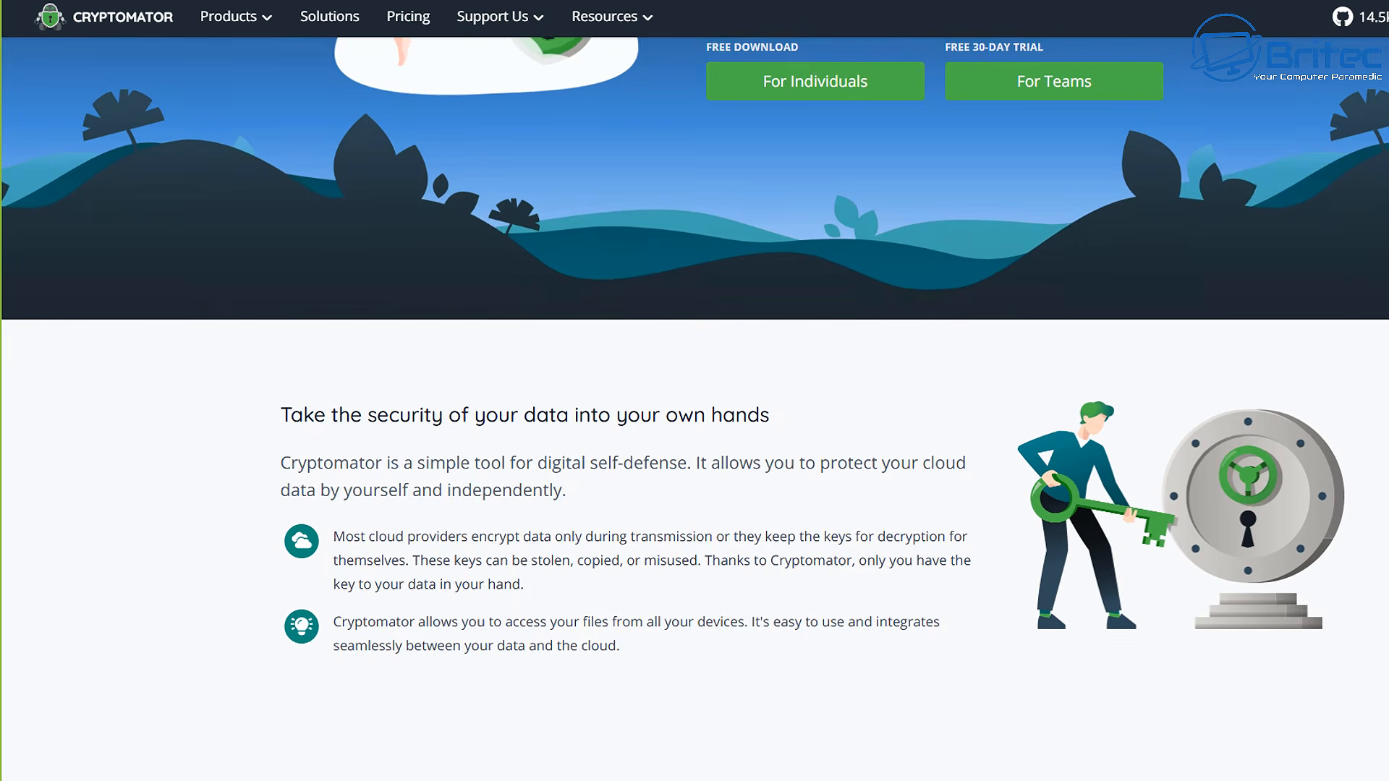
pyautogui.scroll(-1, 695, 390)
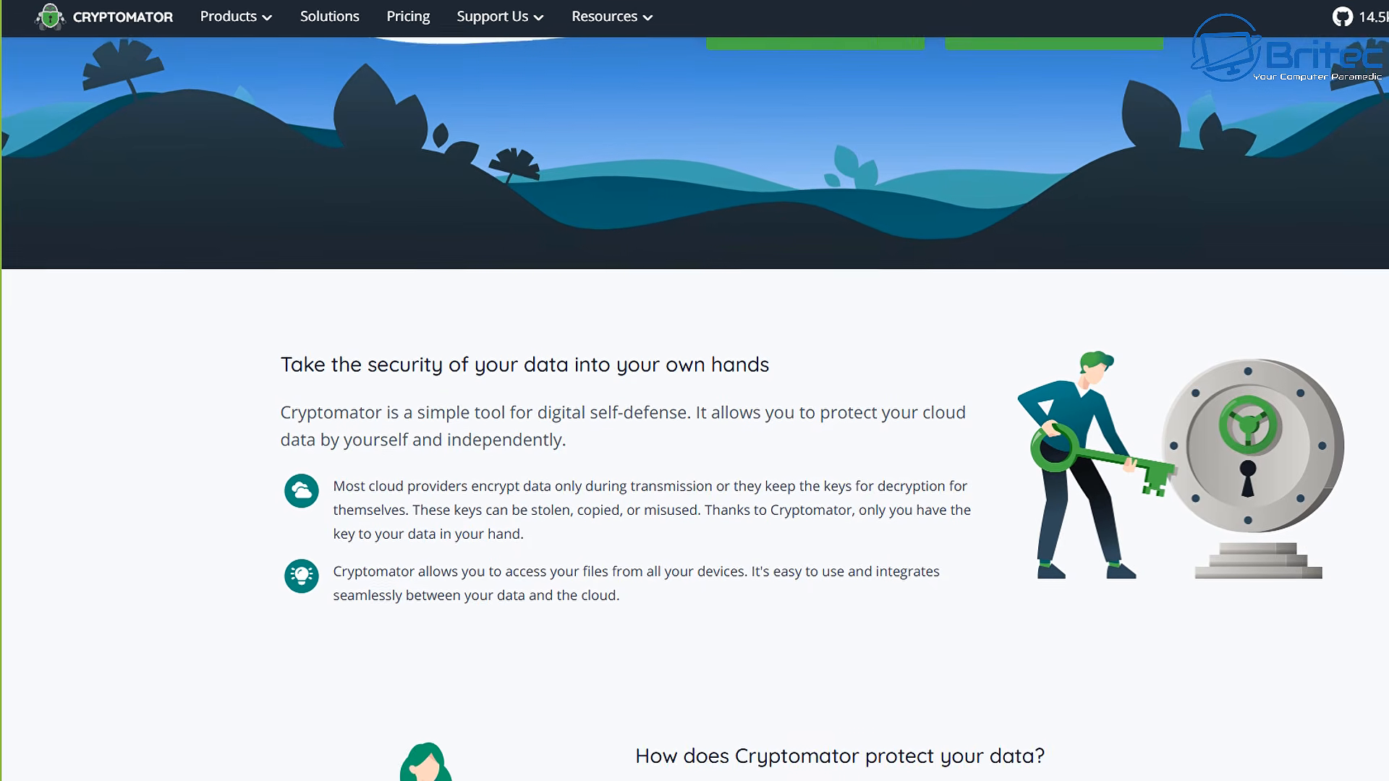
pyautogui.scroll(-1, 694, 391)
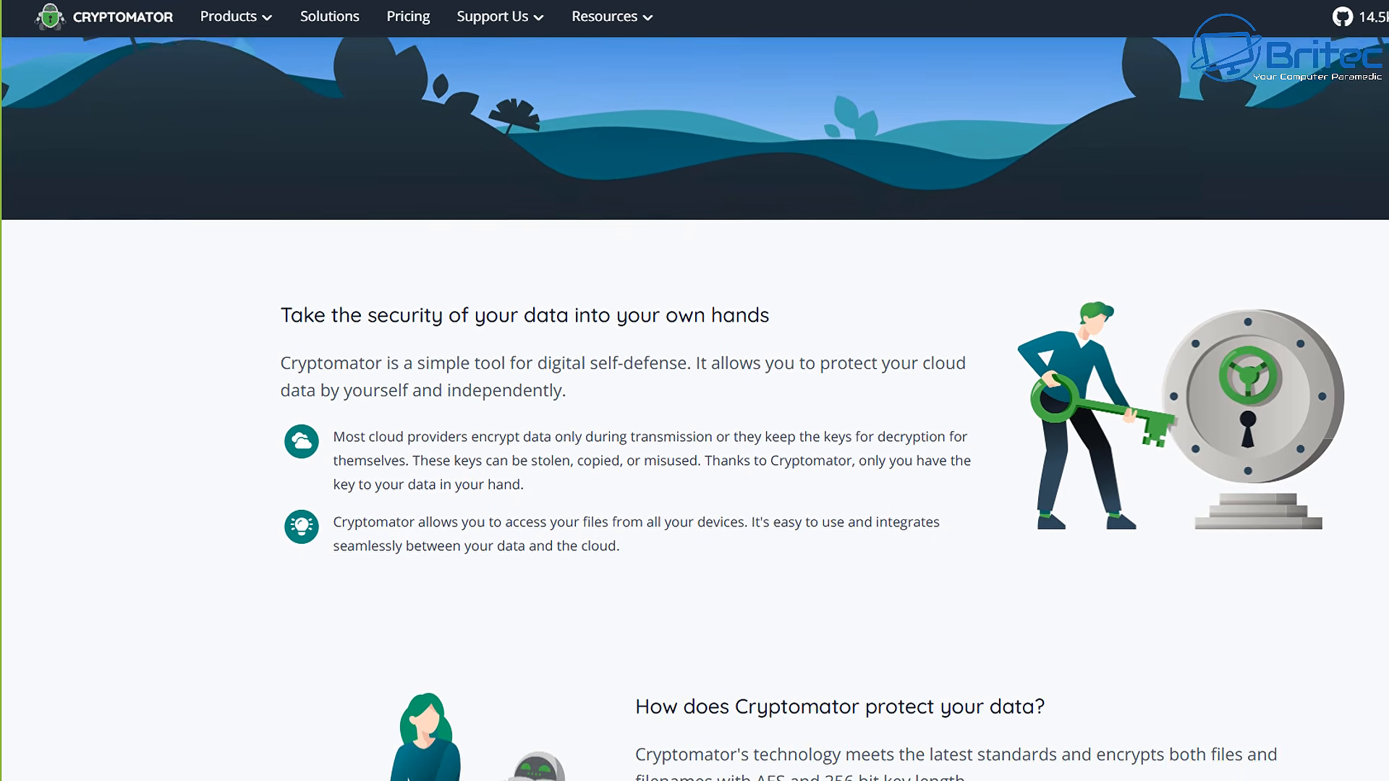
pyautogui.scroll(-1, 694, 390)
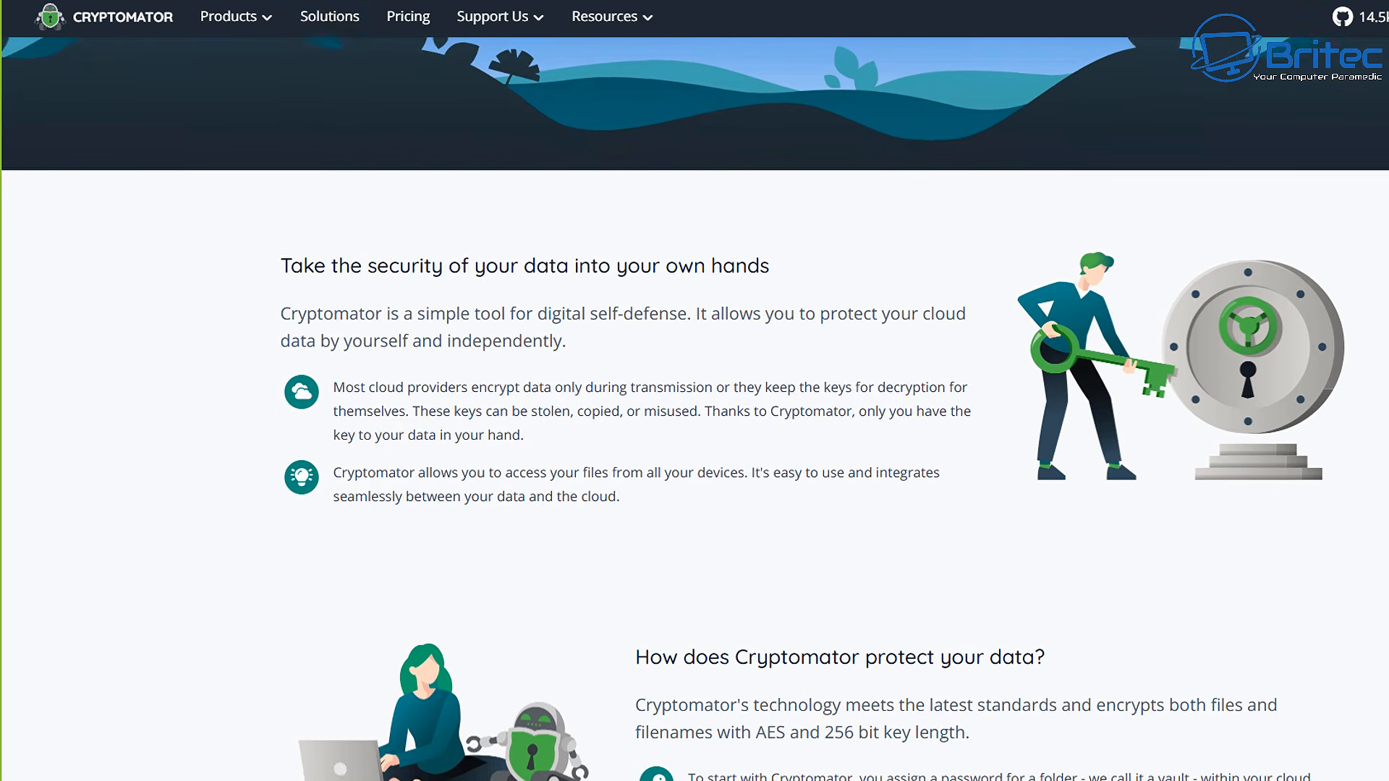
pyautogui.scroll(-1, 695, 391)
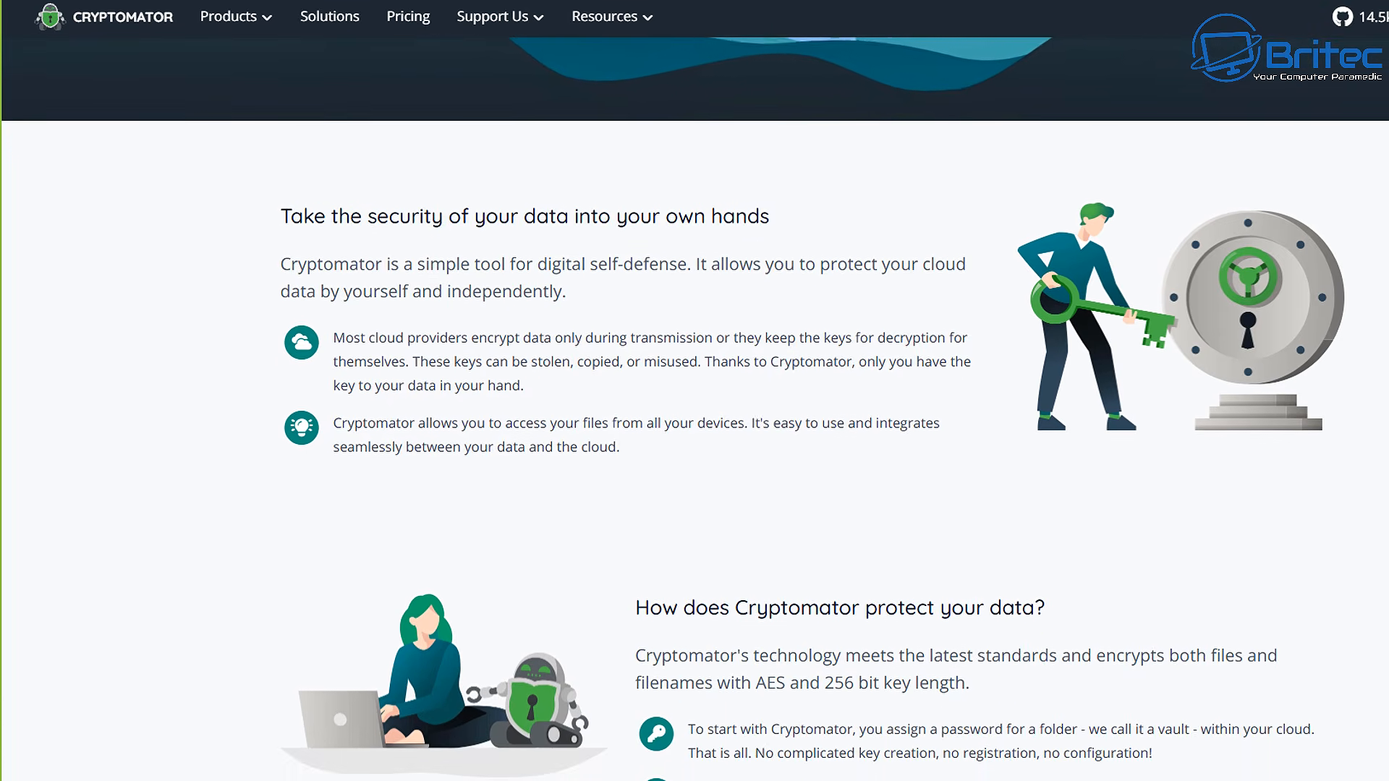
pyautogui.scroll(-1, 694, 391)
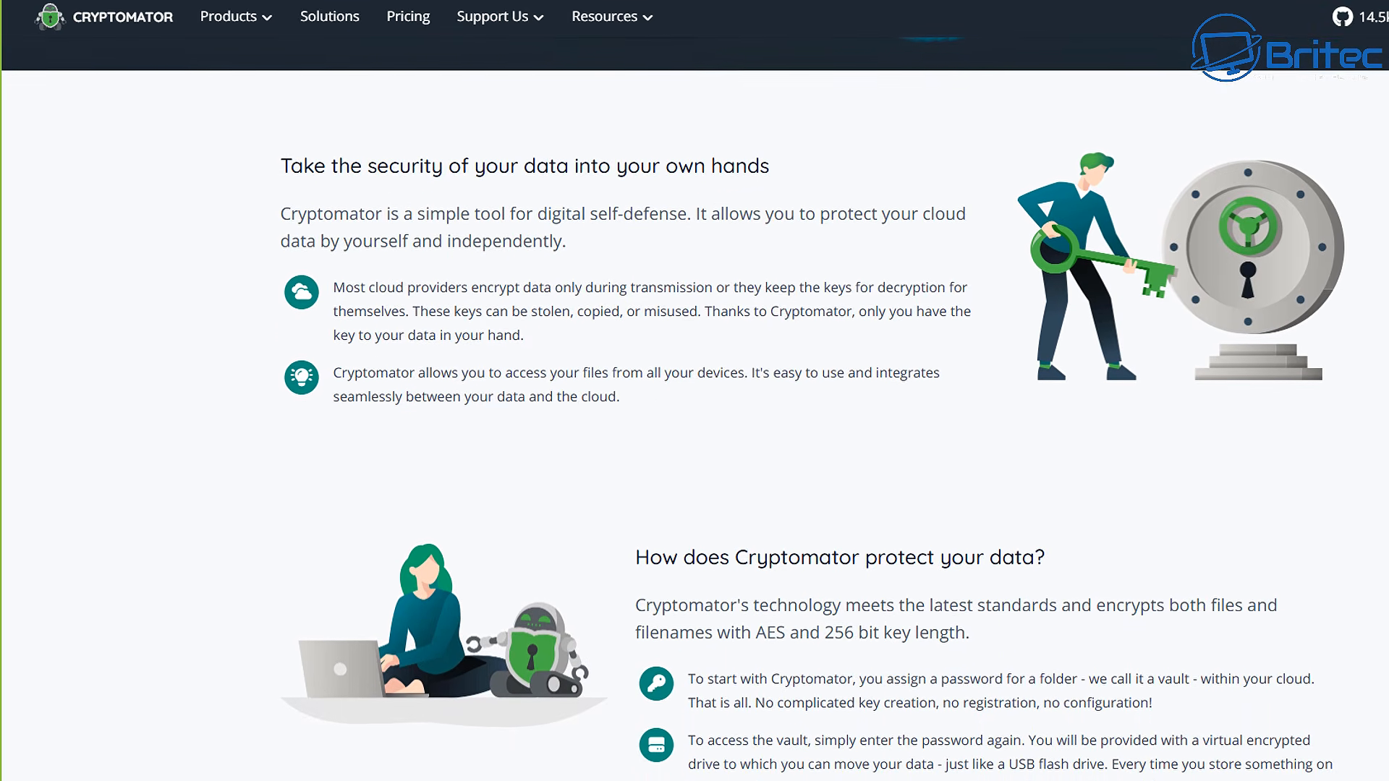
pyautogui.scroll(-1, 695, 390)
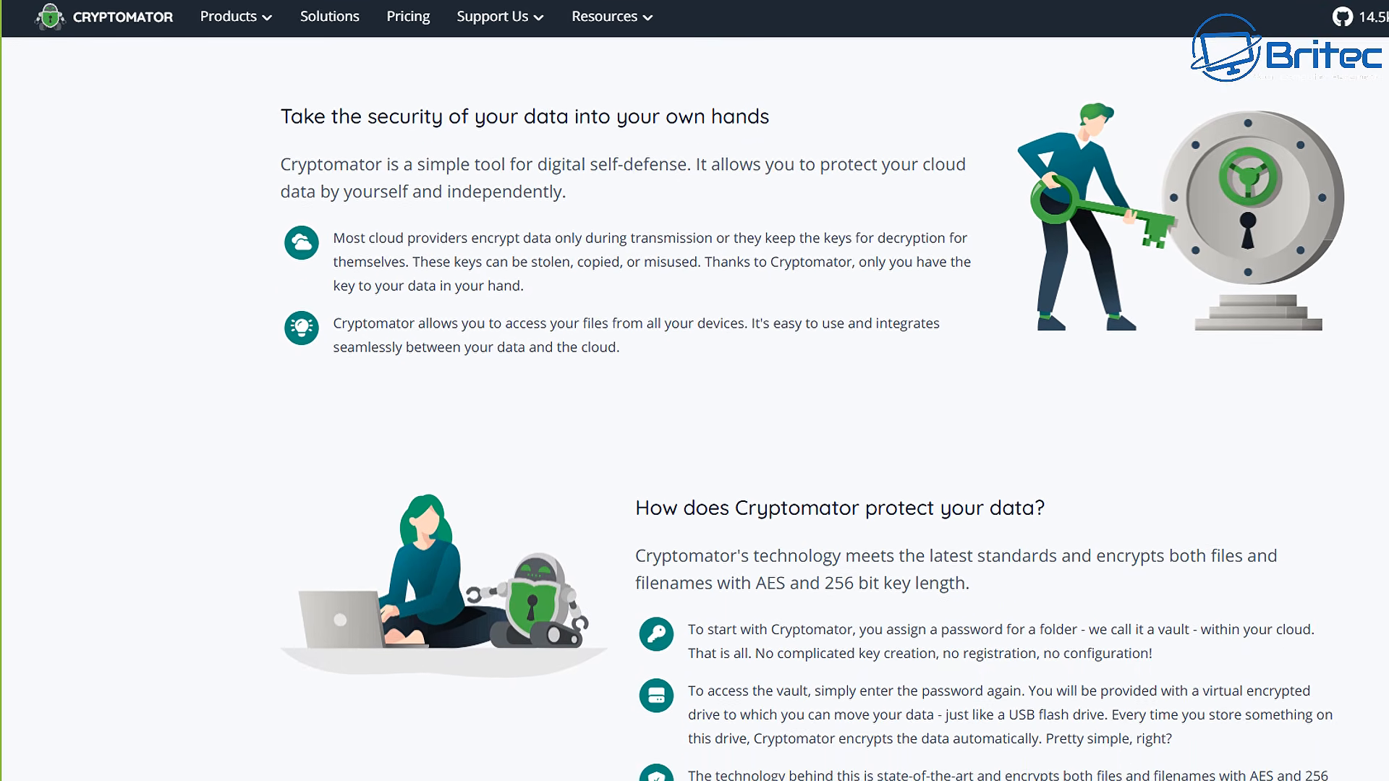
pyautogui.scroll(-1, 694, 390)
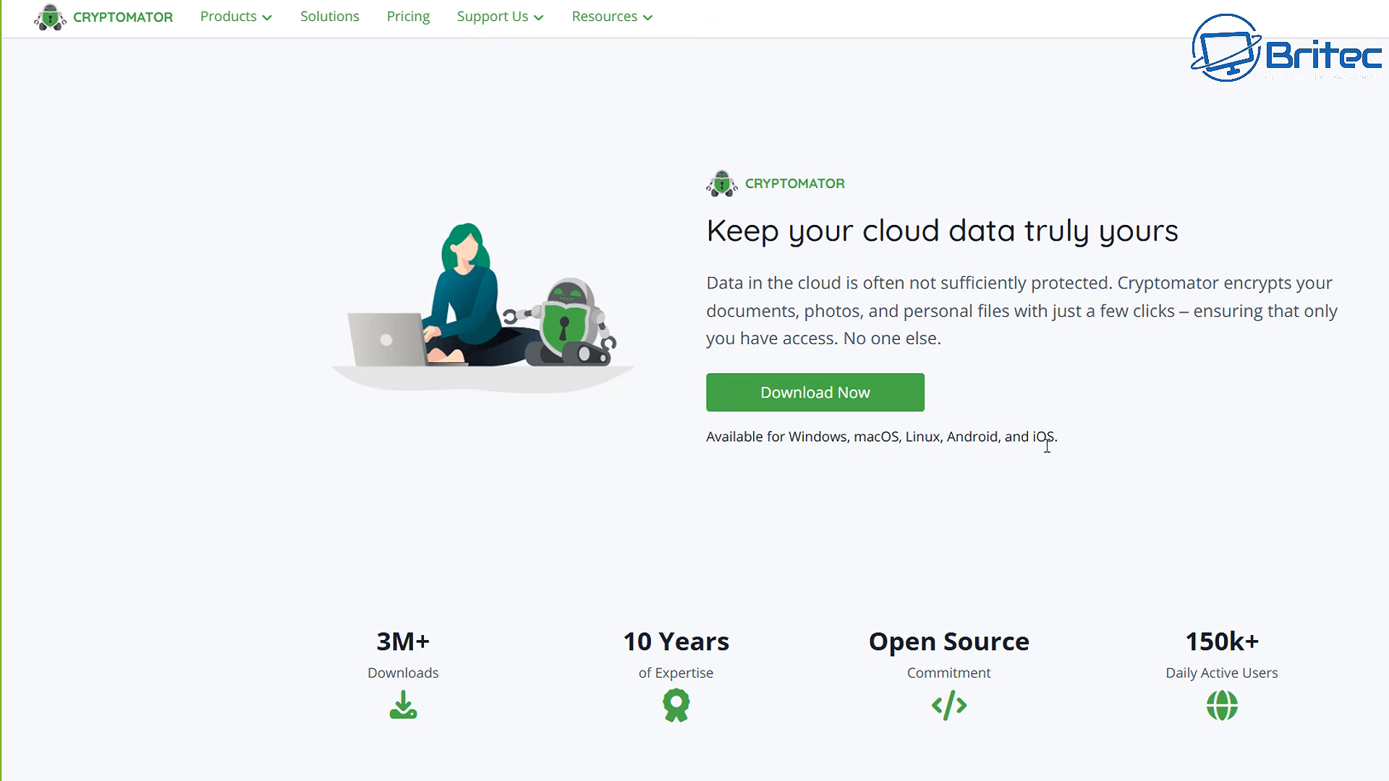
# Download the Cryptomator for Windows EXE installer via Download Now
pyautogui.click(830, 409)
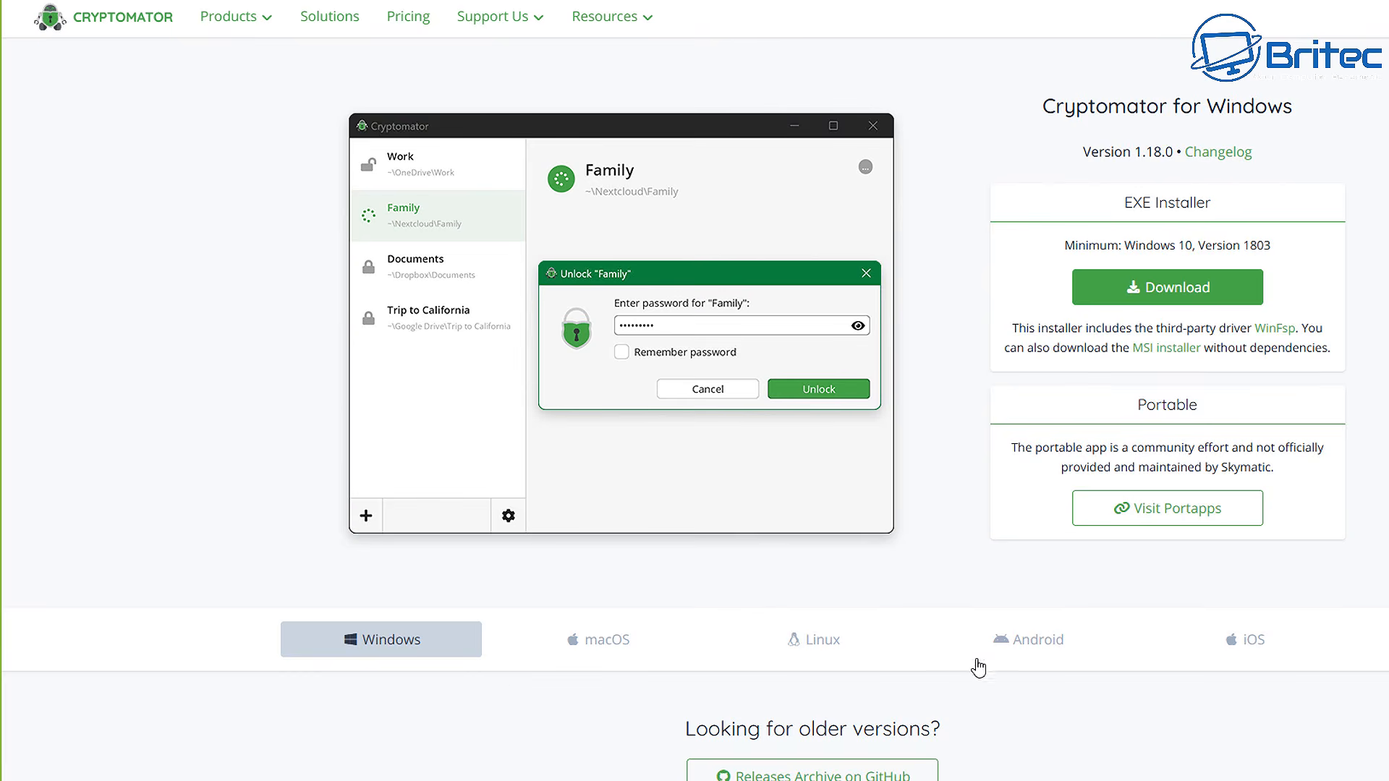
pyautogui.click(1167, 288)
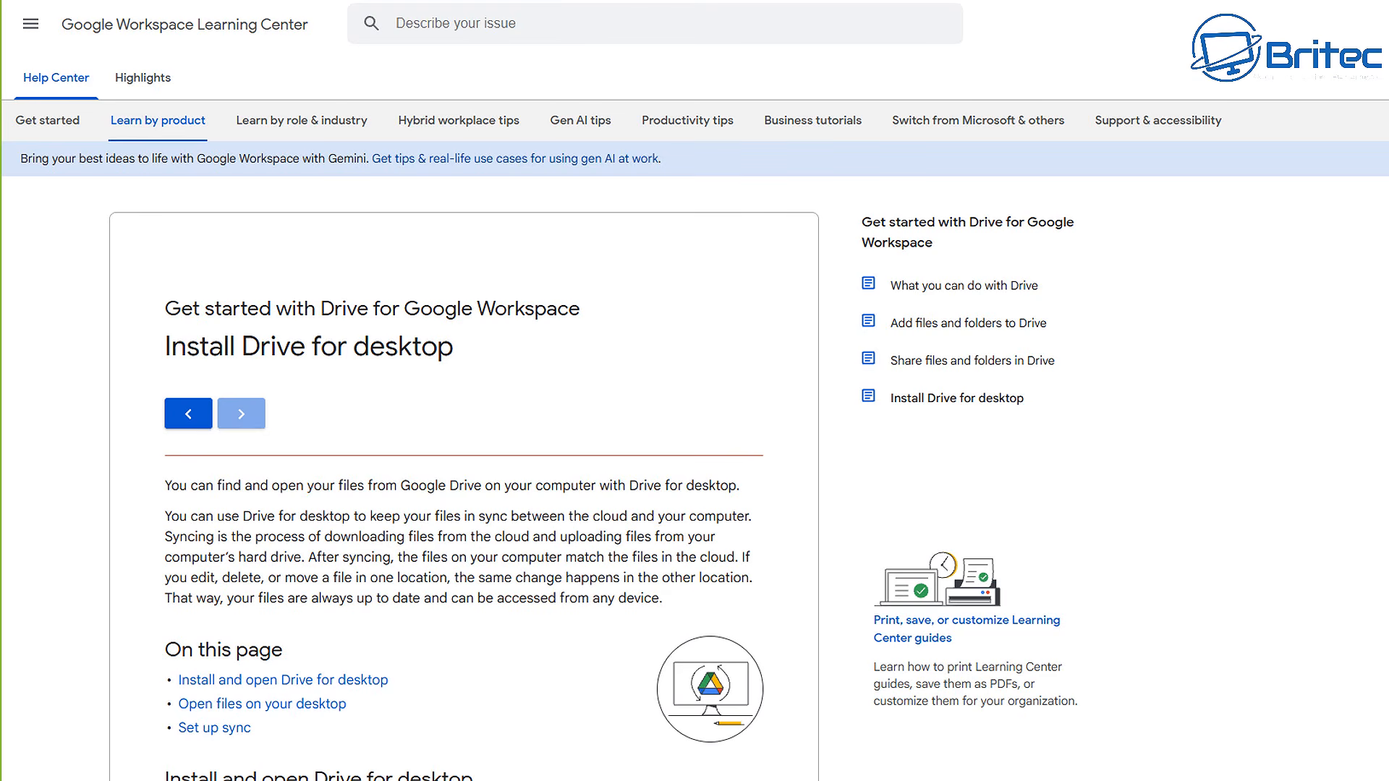
# Download GoogleDriveSetup.exe from the 'Install and open Drive for desktop' section
pyautogui.scroll(-2, 695, 434)
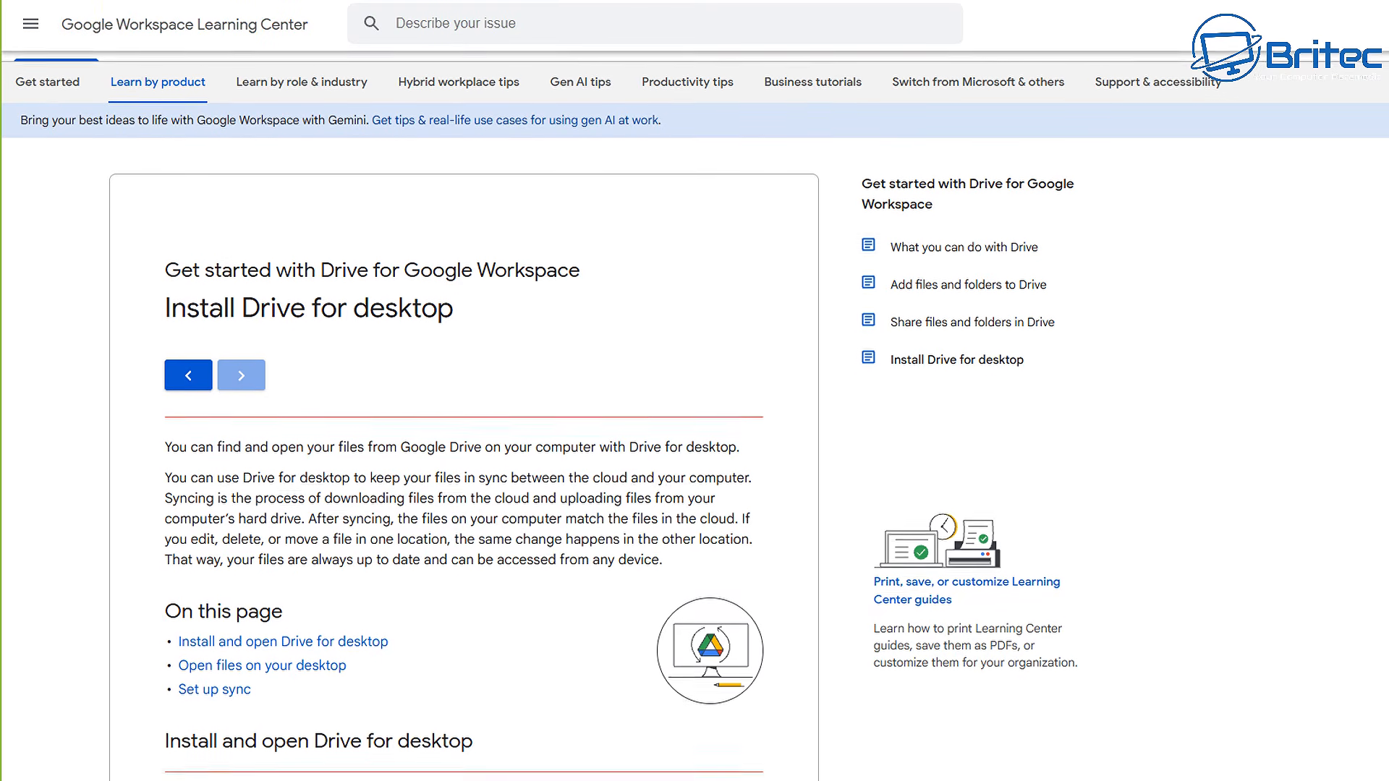
pyautogui.scroll(-2, 694, 434)
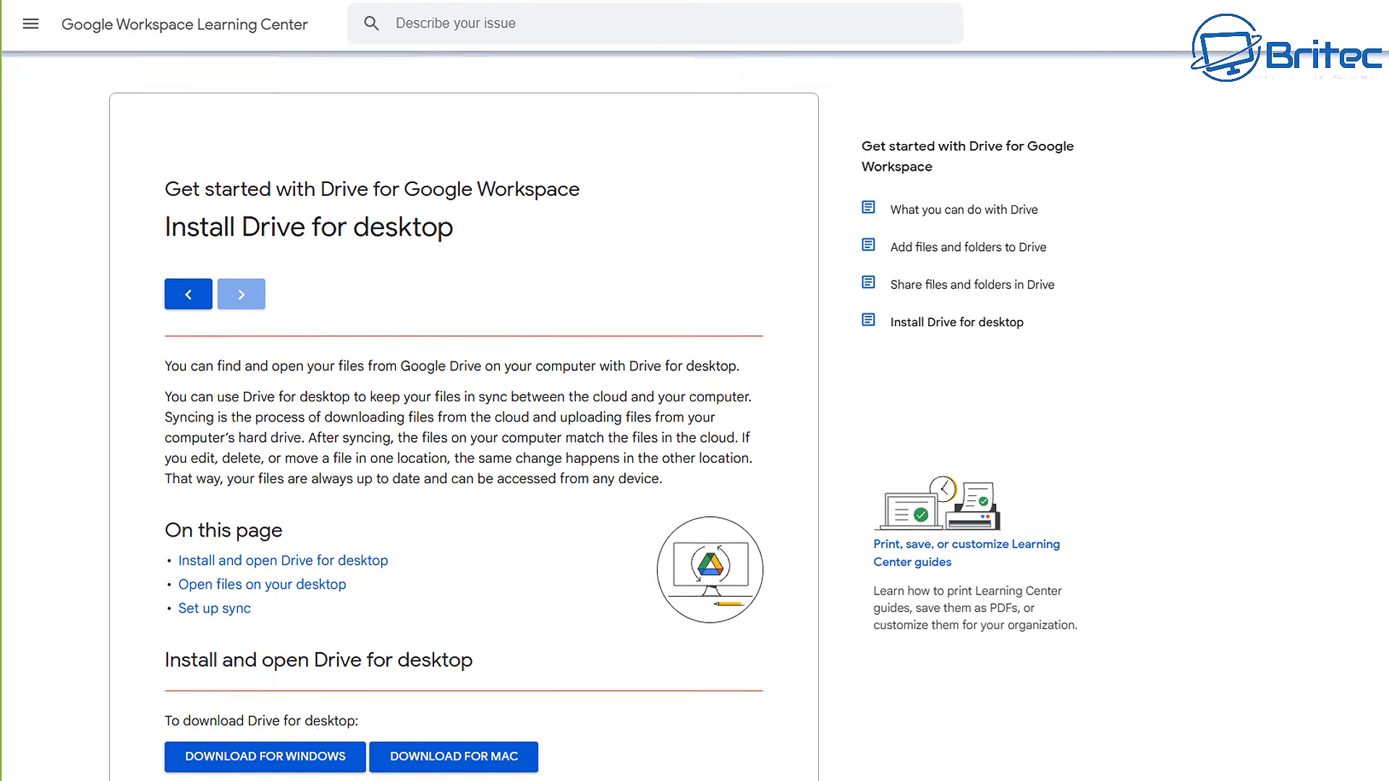
pyautogui.scroll(-2, 463, 434)
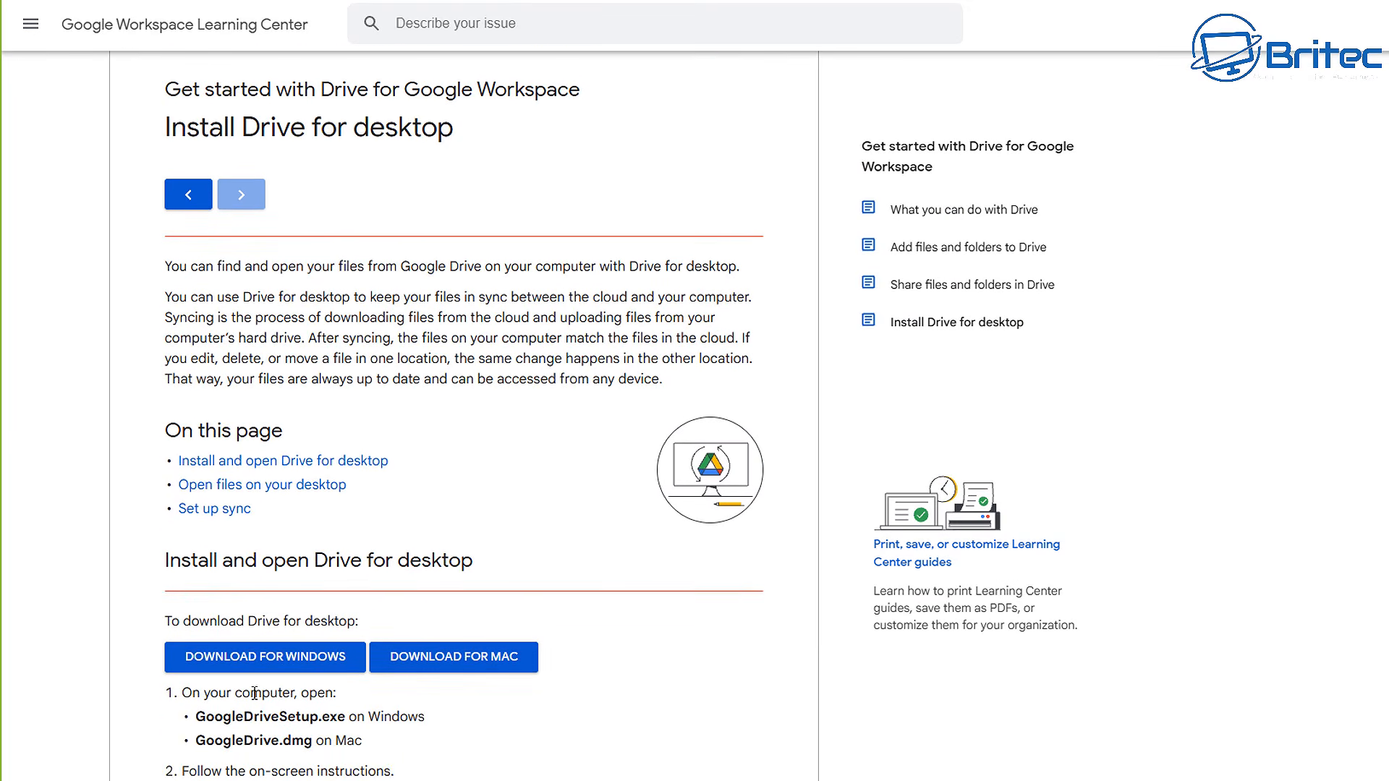
pyautogui.click(257, 671)
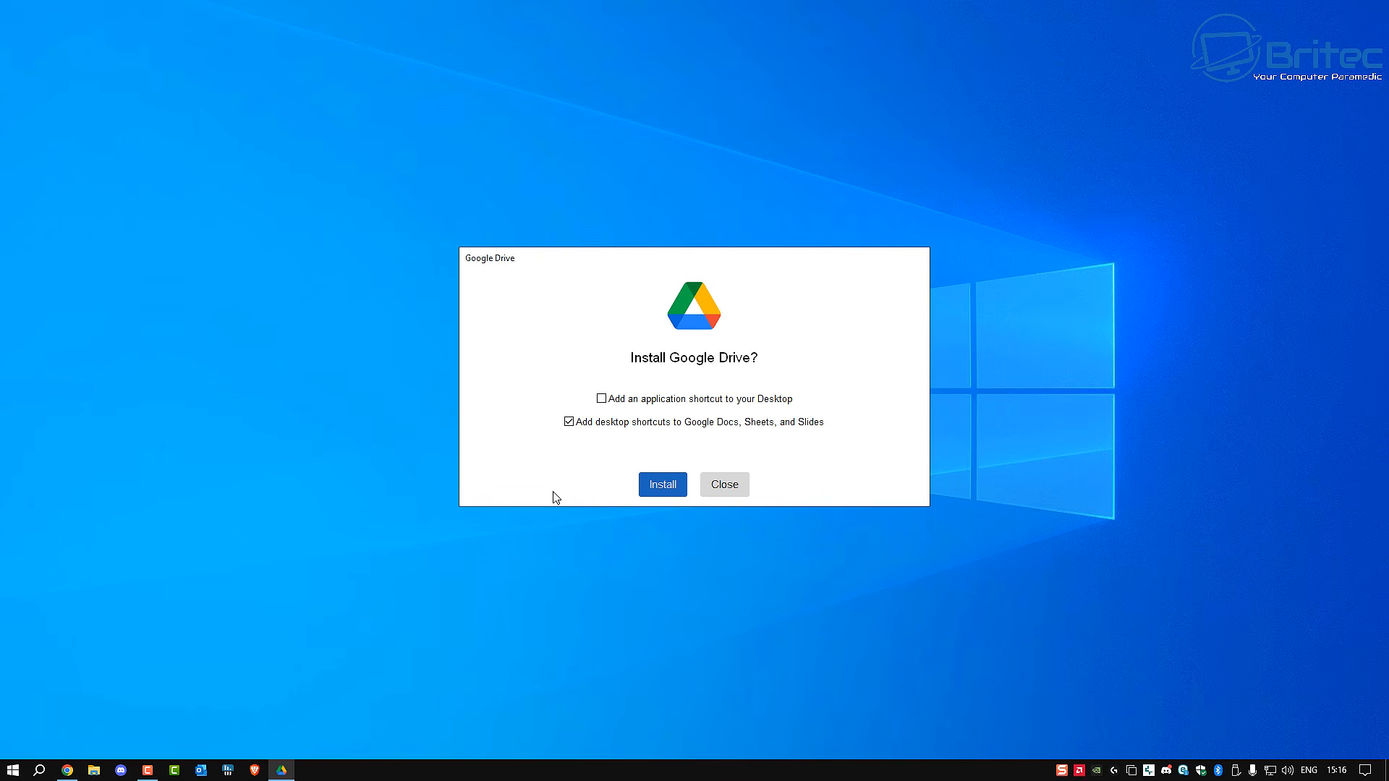
# Install Google Drive with a desktop shortcut, launch it and begin first-run setup
pyautogui.click(601, 399)
pyautogui.click(655, 495)
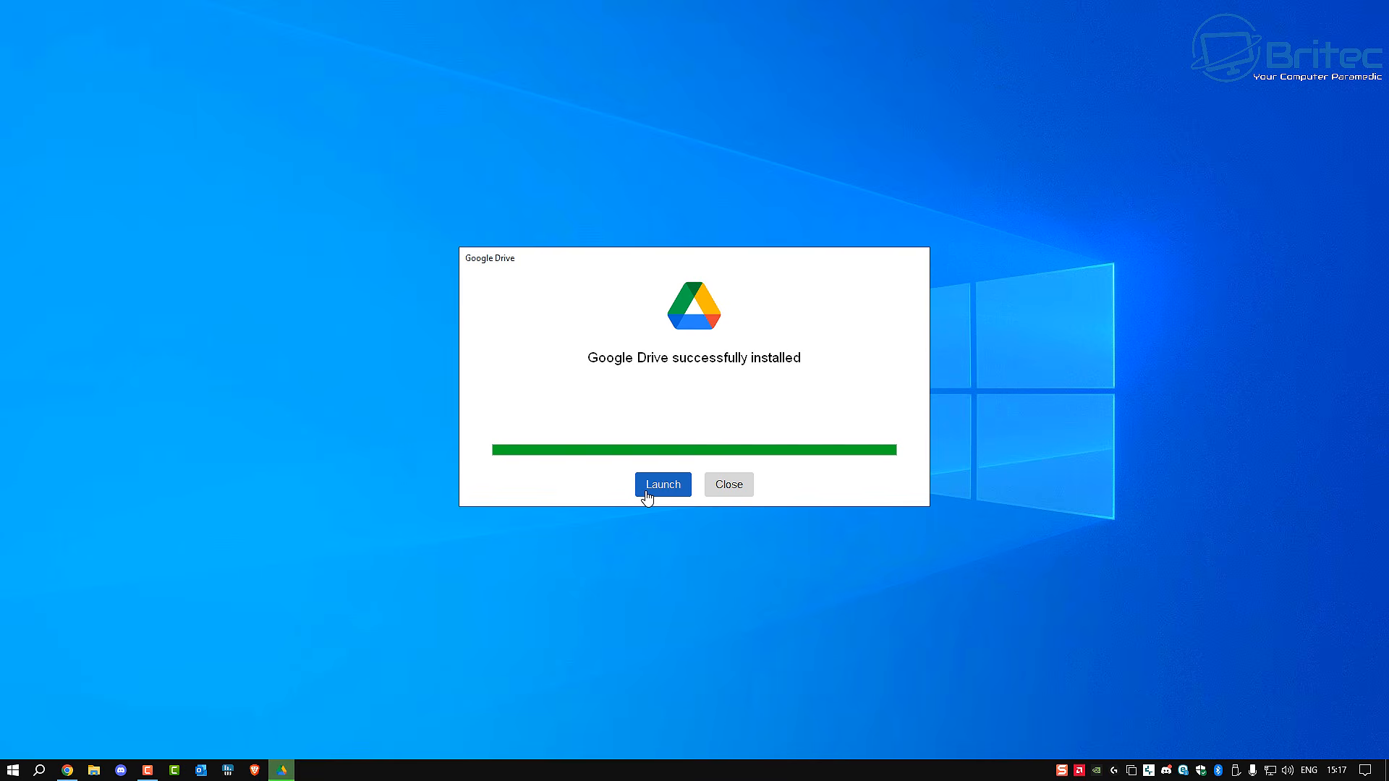
pyautogui.click(649, 484)
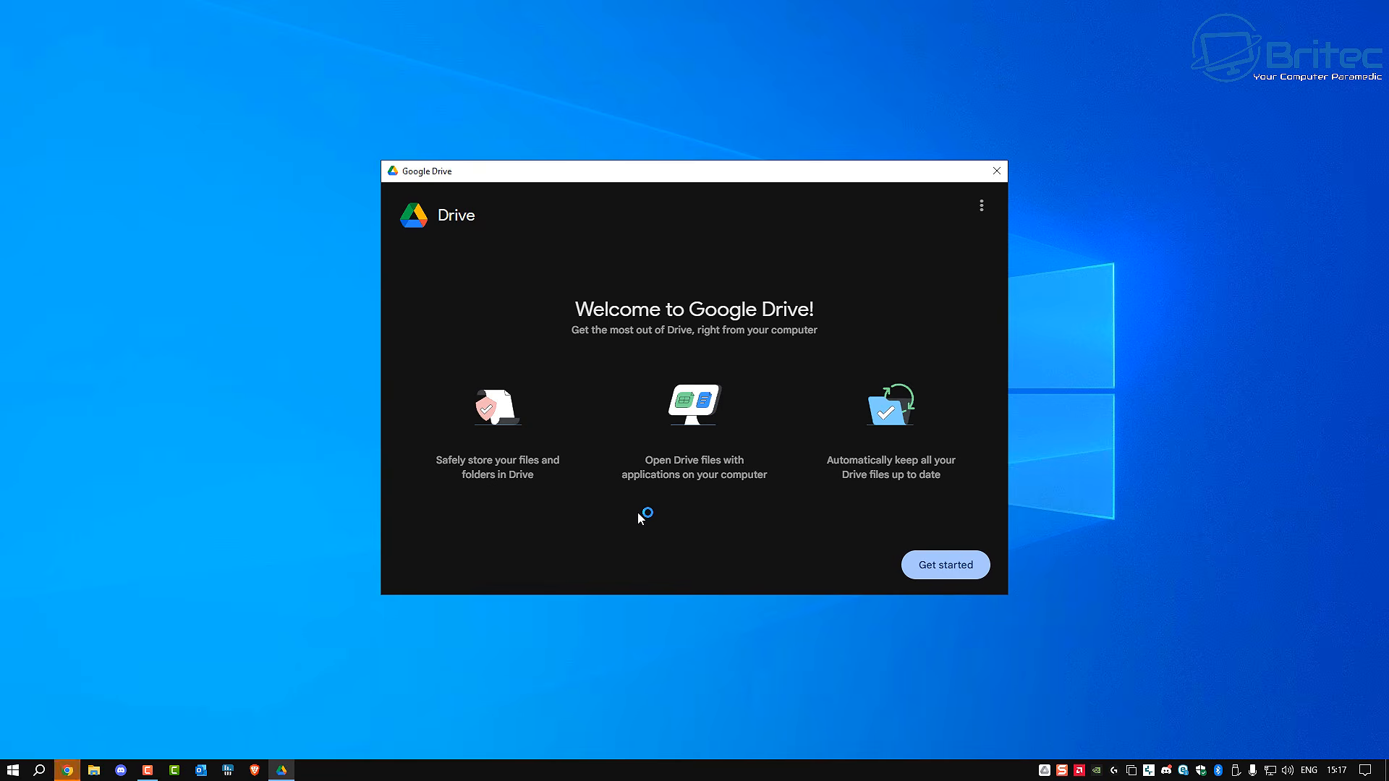
pyautogui.click(951, 567)
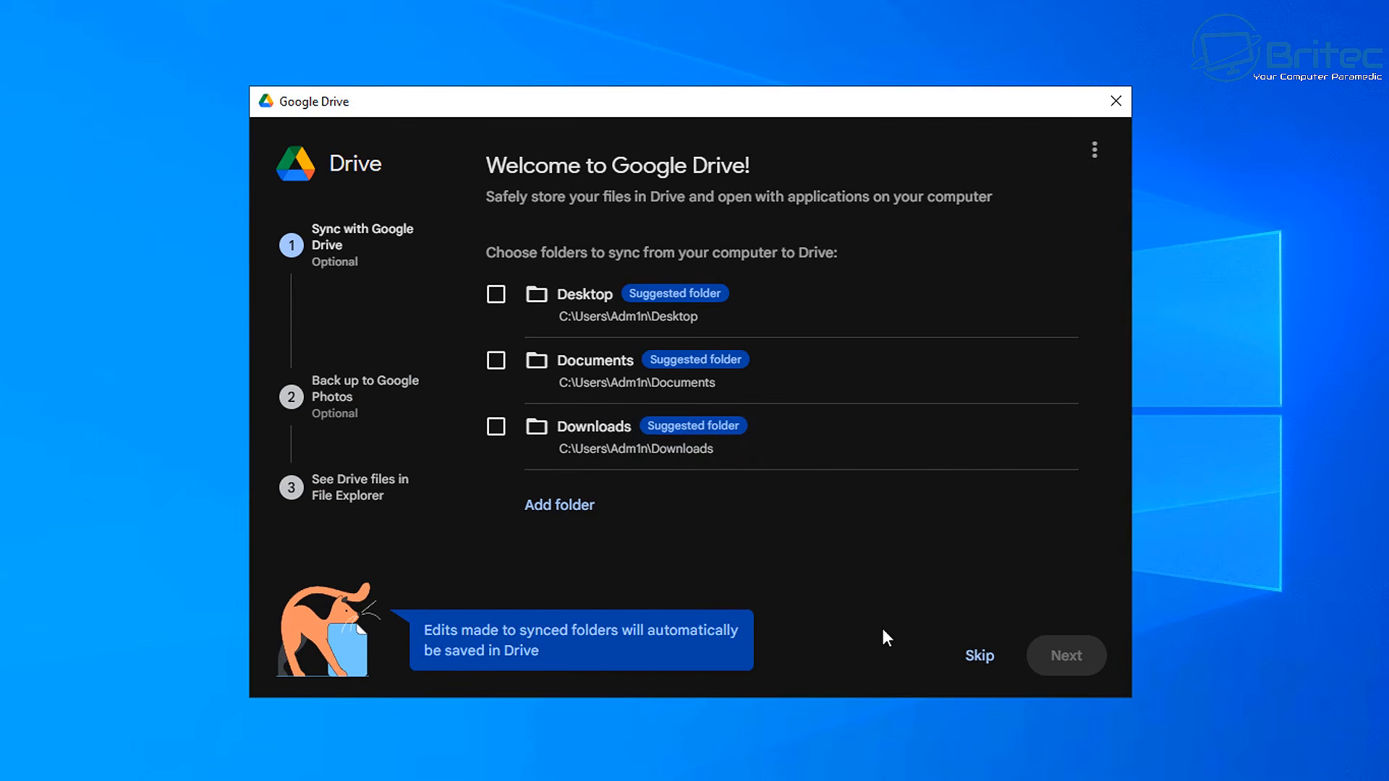
# Skip folder sync and photo backup, then finish the remaining setup pages and open Drive
pyautogui.click(978, 659)
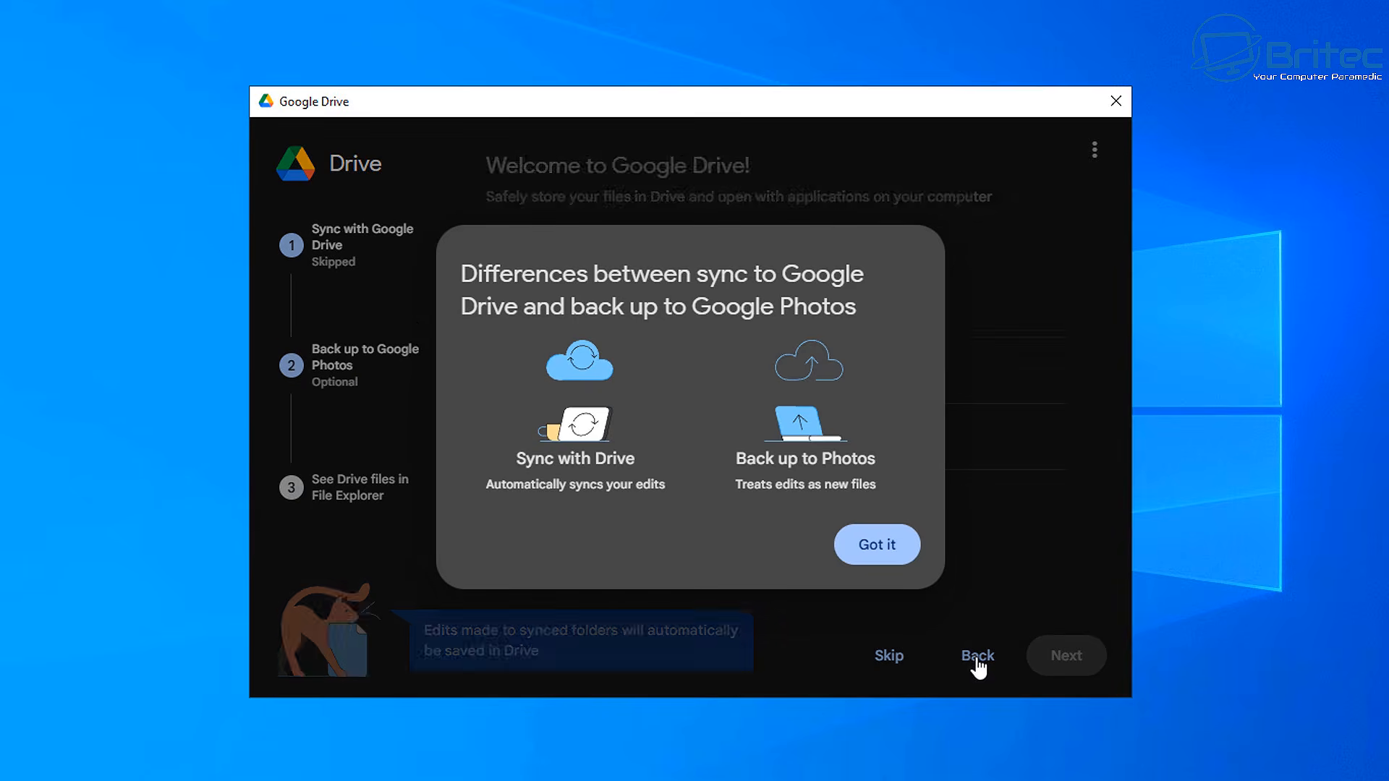
pyautogui.click(878, 546)
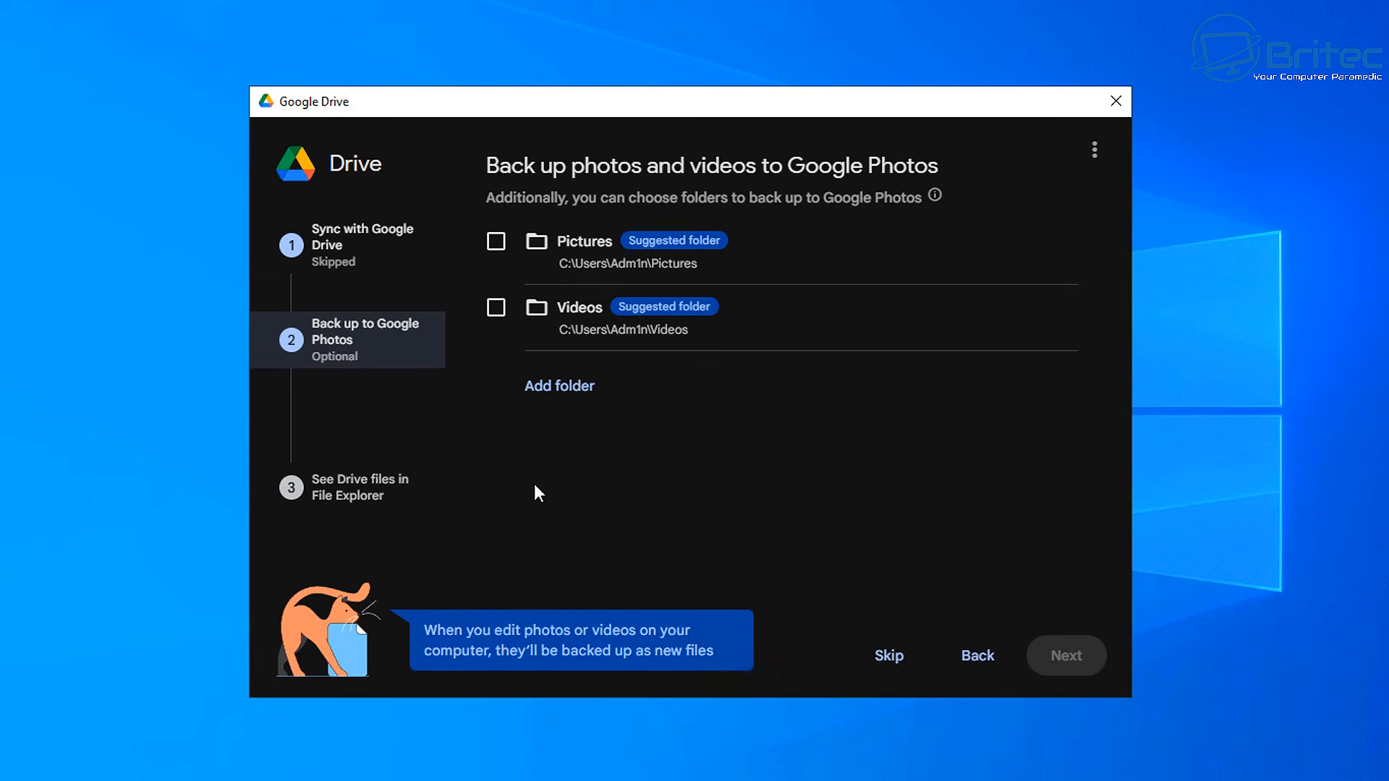
pyautogui.click(905, 664)
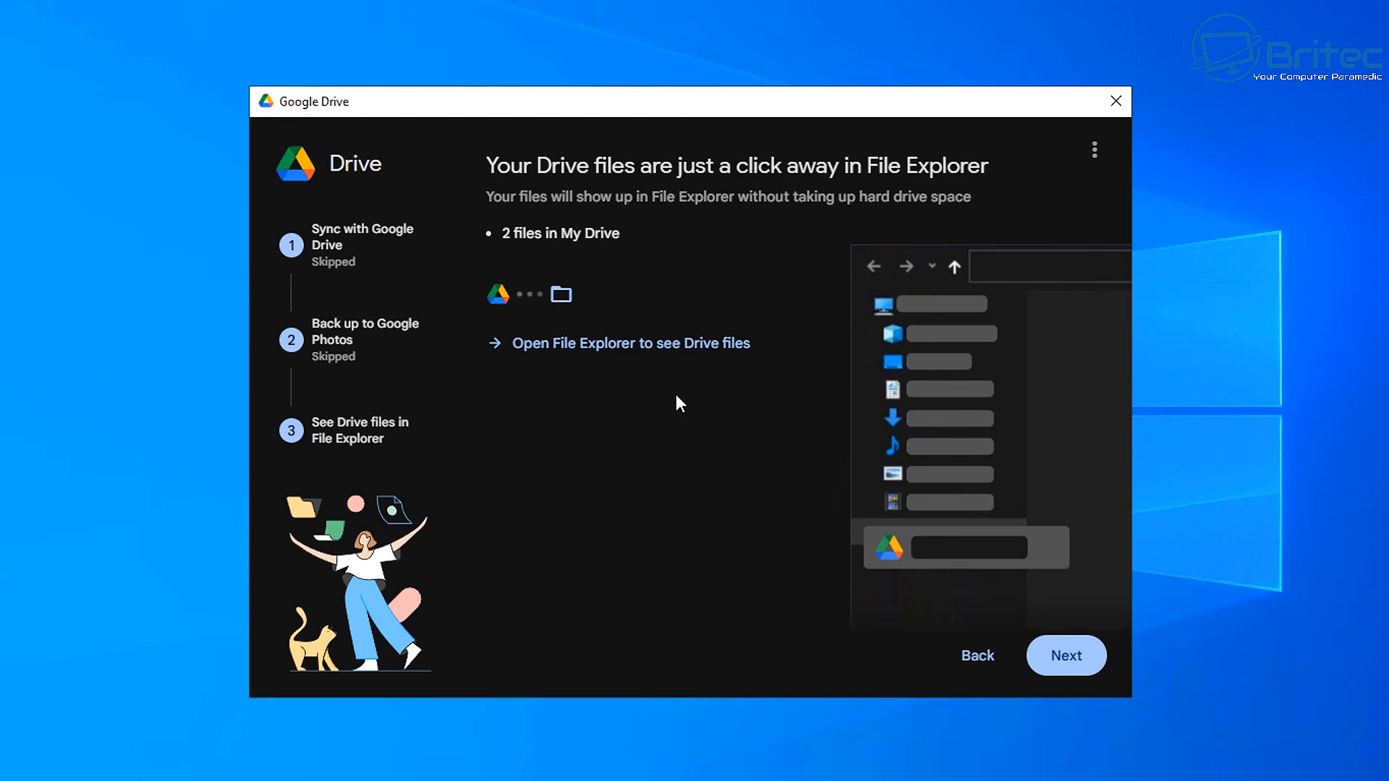
pyautogui.click(1068, 666)
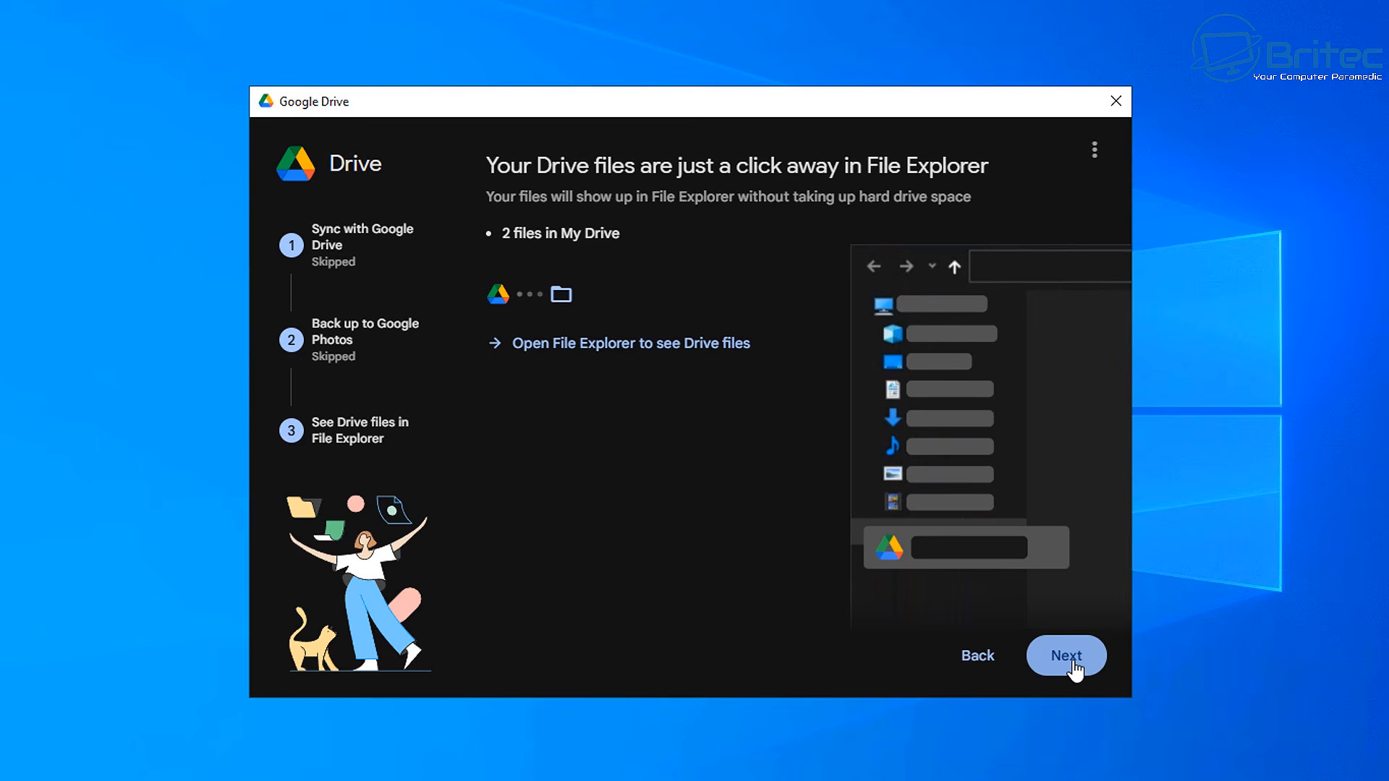
pyautogui.click(1074, 669)
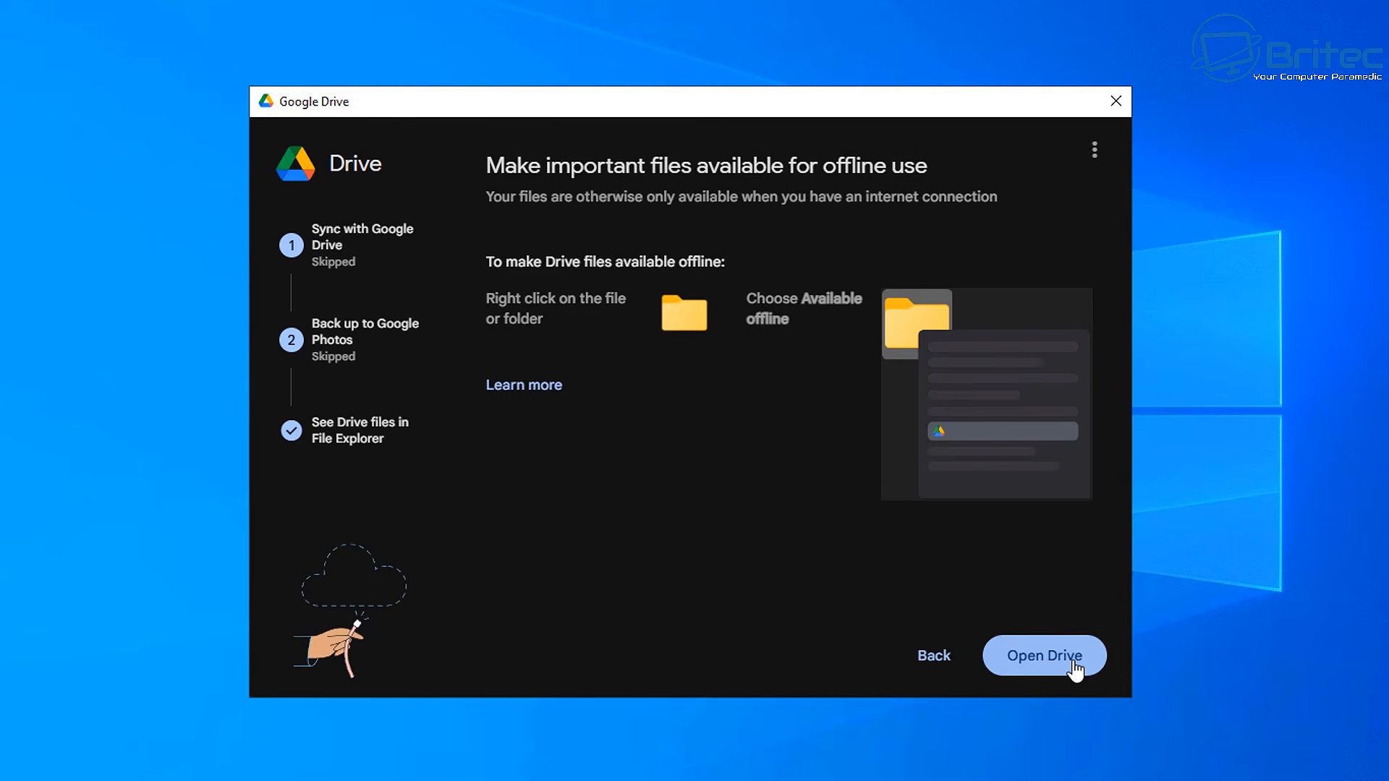
pyautogui.click(1074, 669)
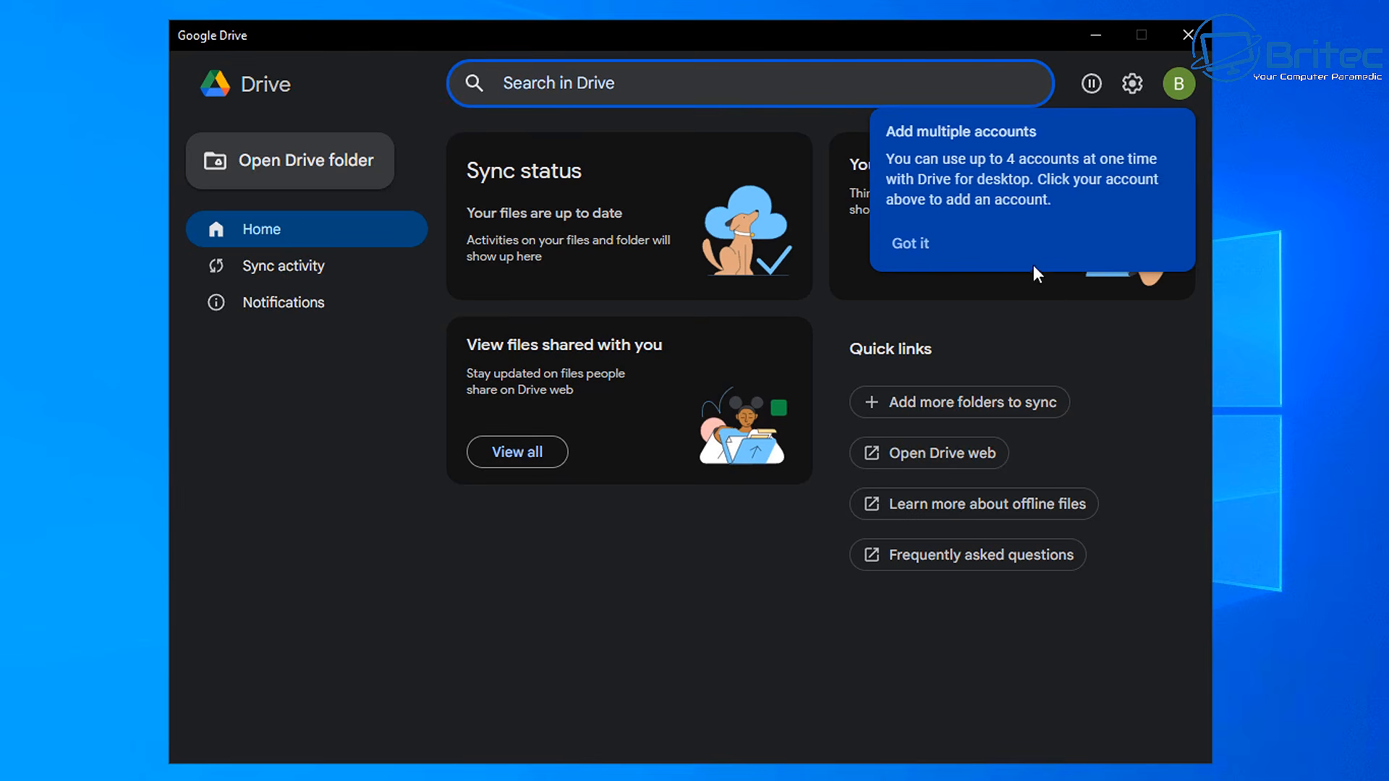
# Dismiss the accounts tip and open the Google Drive syncing preferences
pyautogui.click(910, 246)
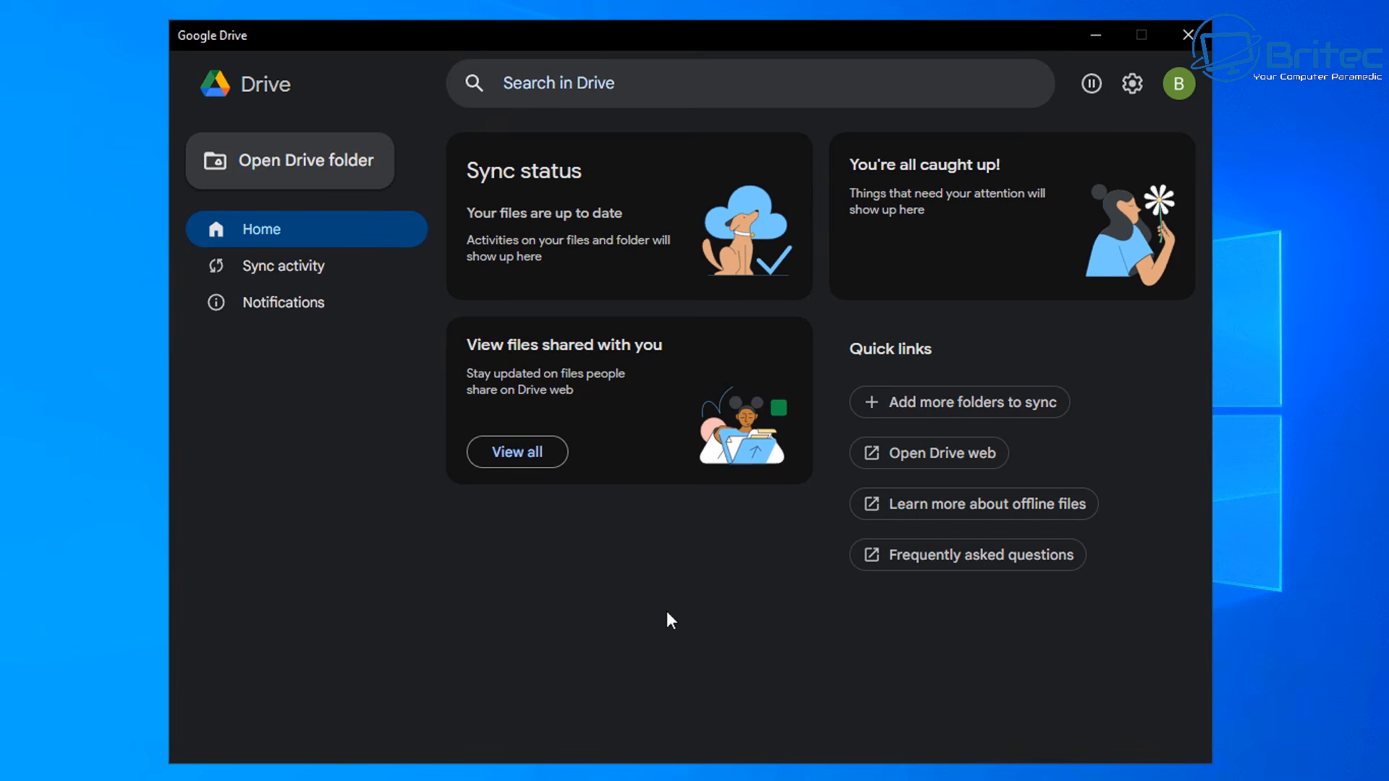
pyautogui.click(284, 274)
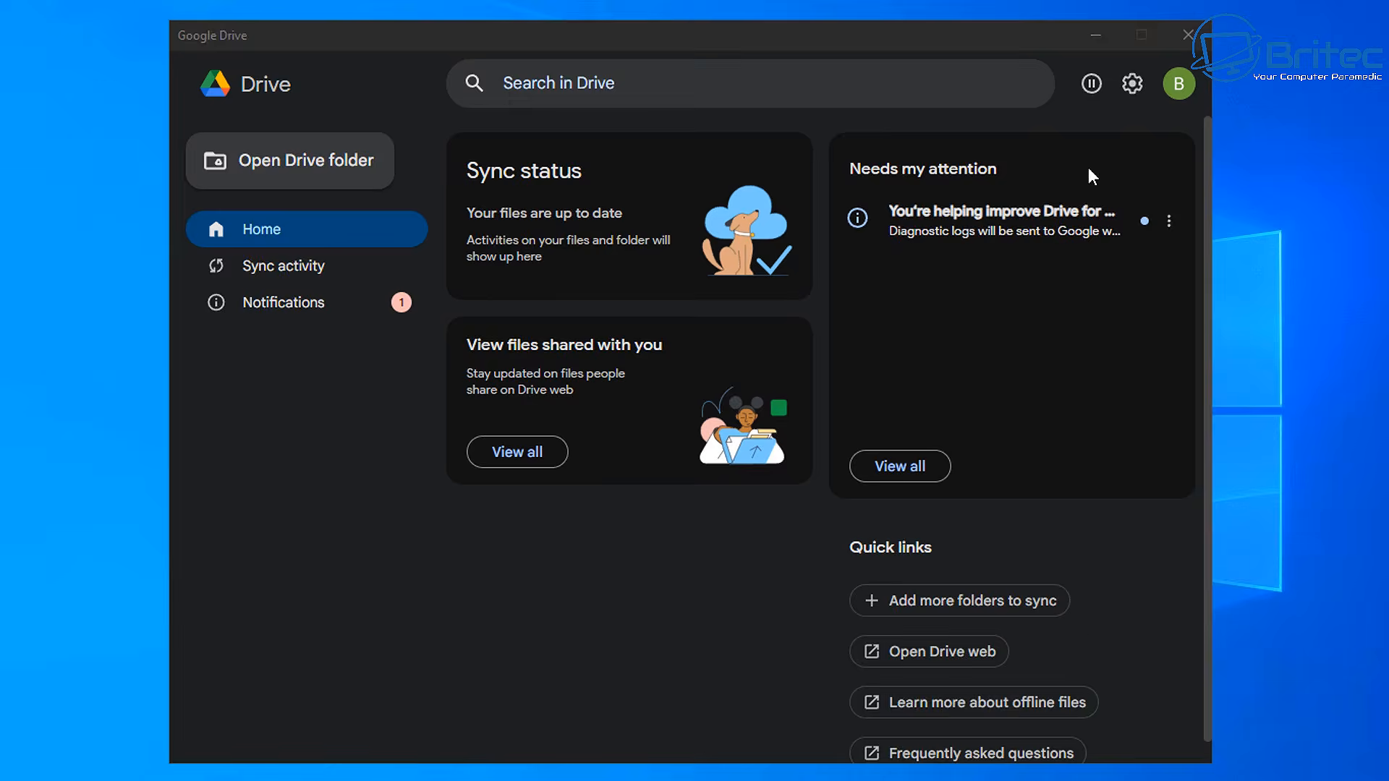
pyautogui.click(1130, 85)
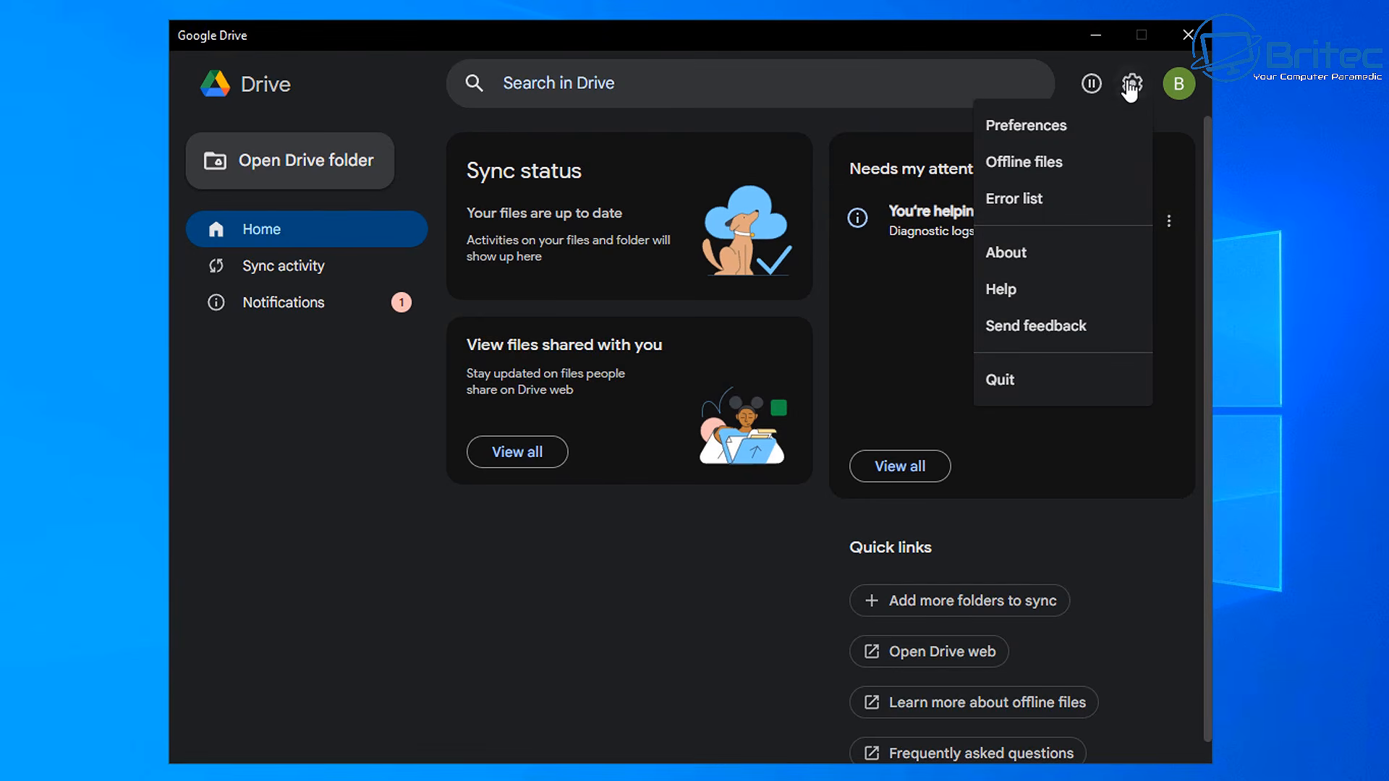
pyautogui.click(1027, 128)
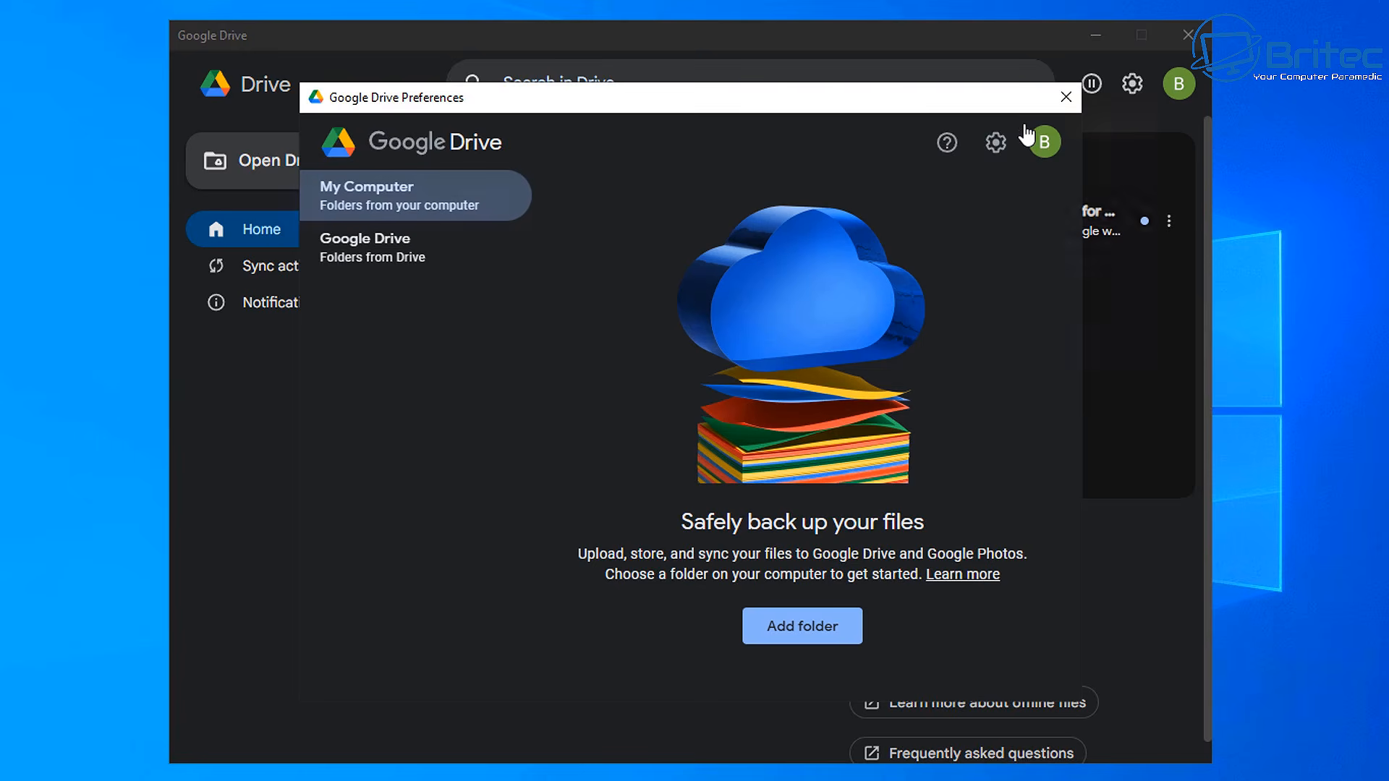
pyautogui.click(393, 259)
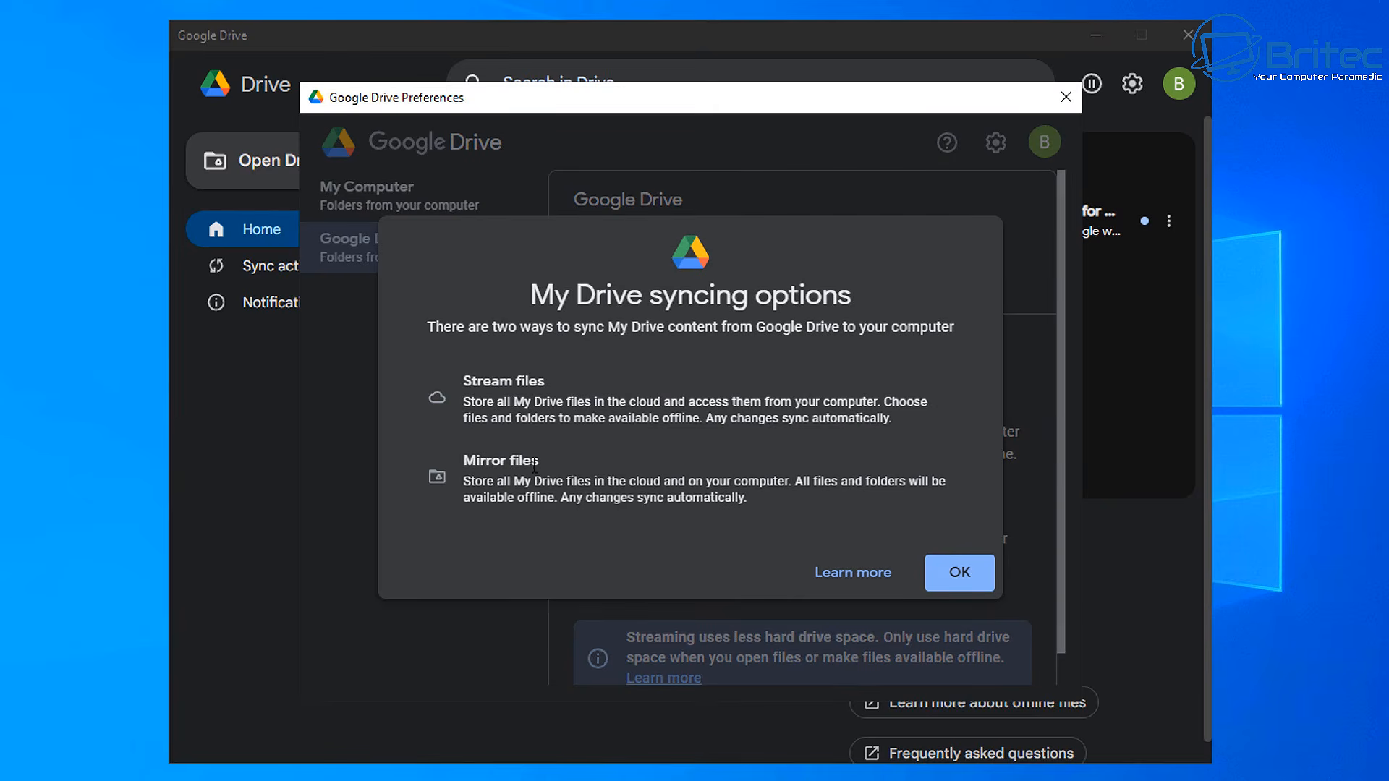
pyautogui.click(959, 571)
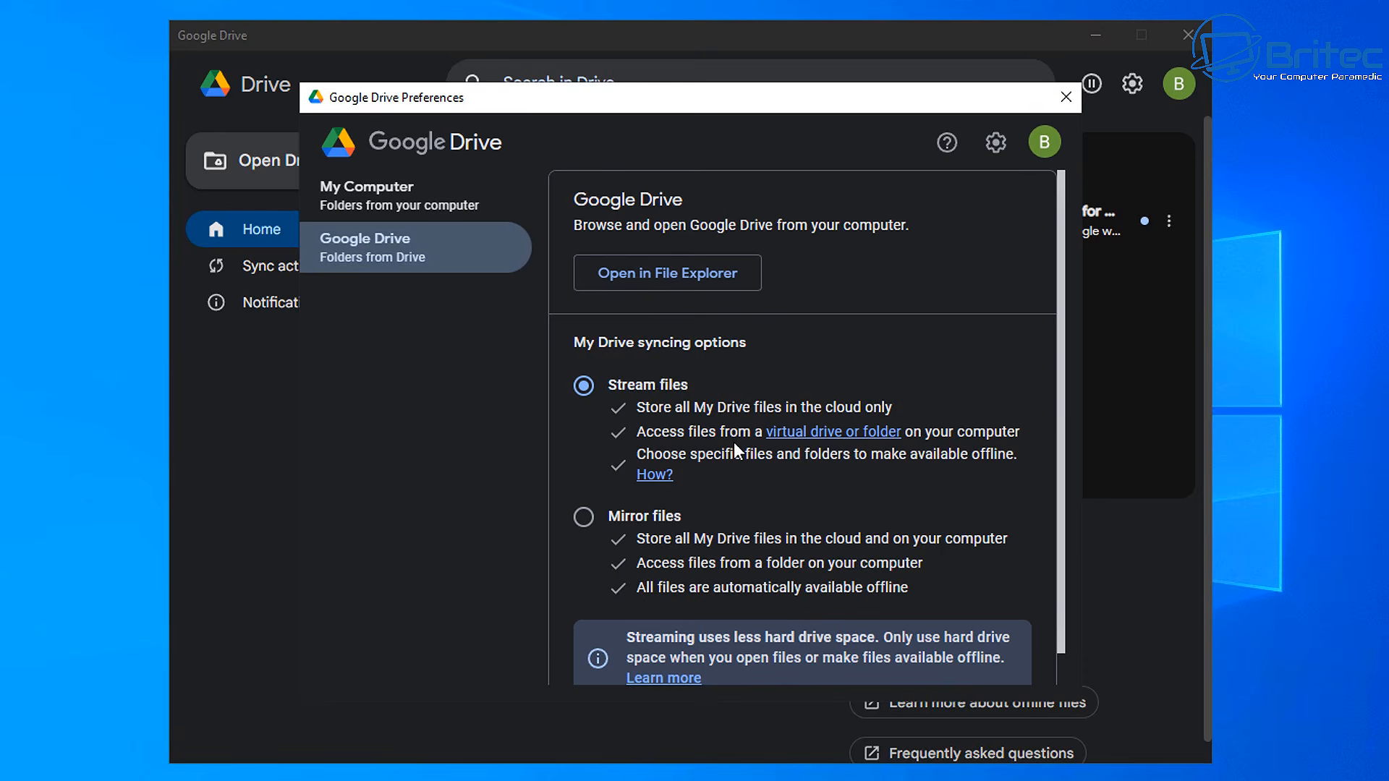
# Set My Drive to mirror files in the default folder, save, and restart Drive
pyautogui.click(583, 518)
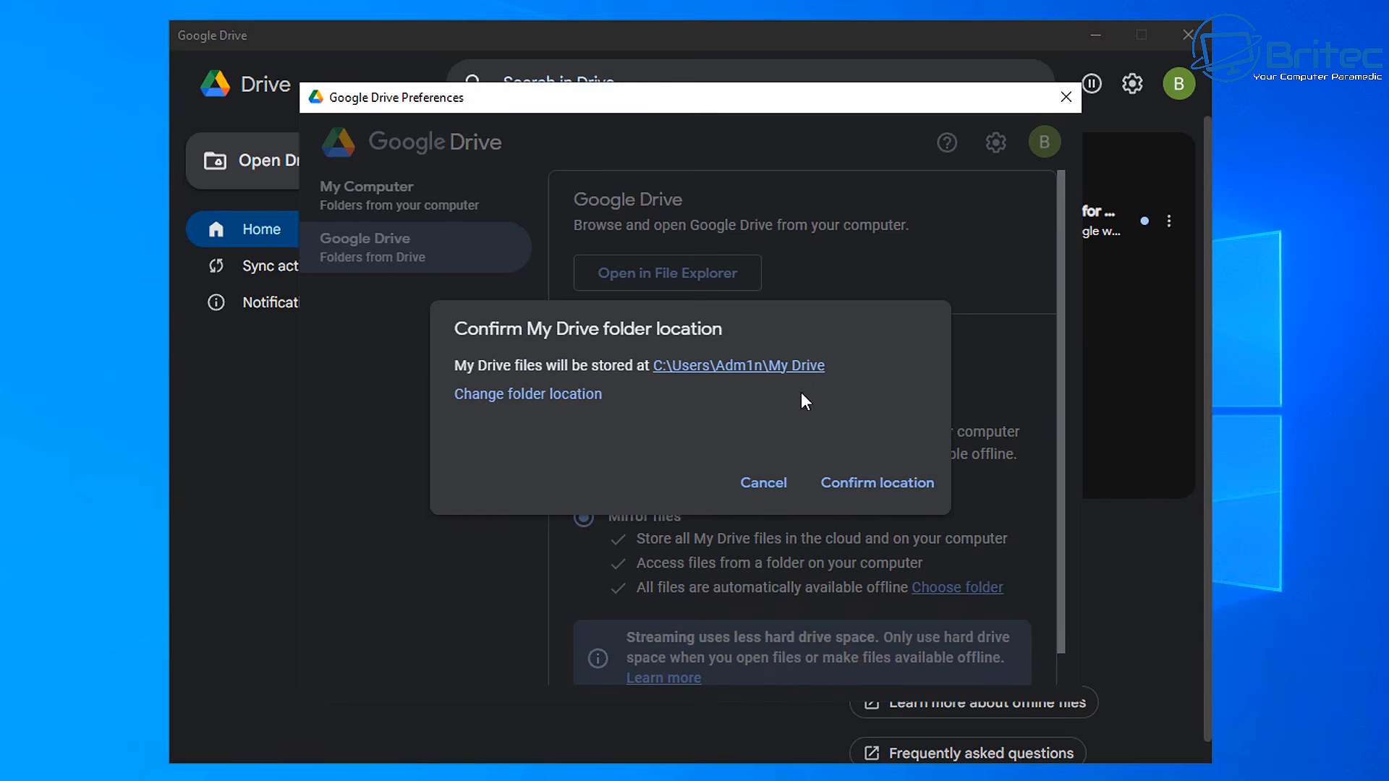
pyautogui.click(876, 482)
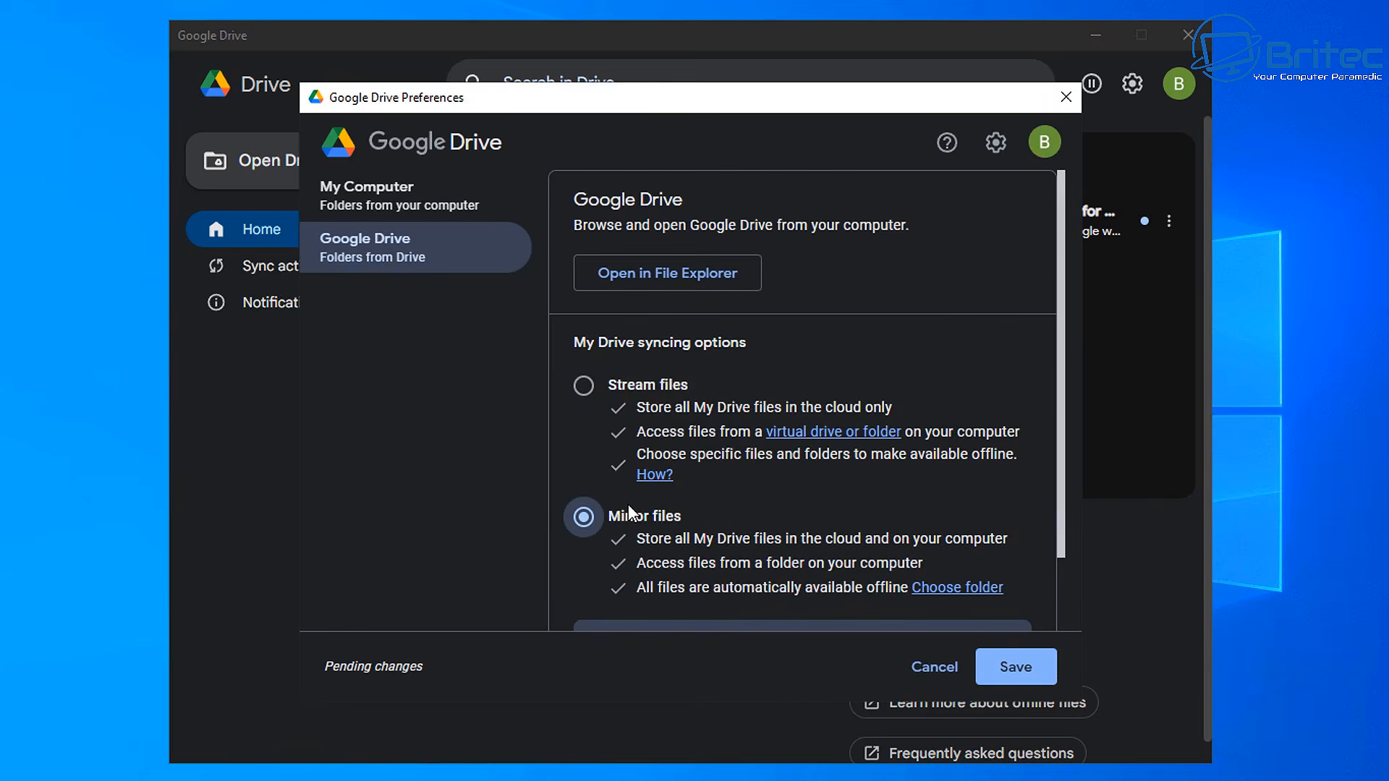
pyautogui.scroll(-2, 662, 516)
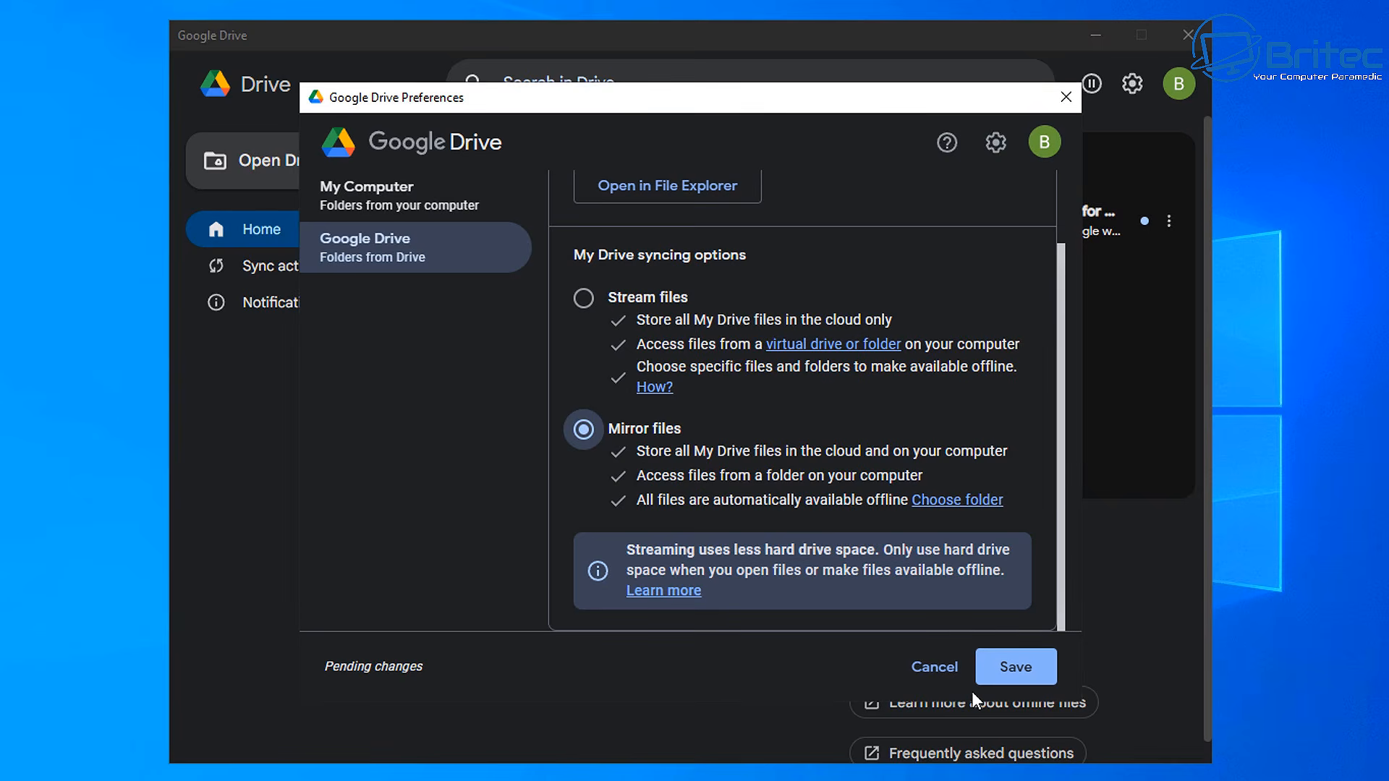
pyautogui.click(1012, 666)
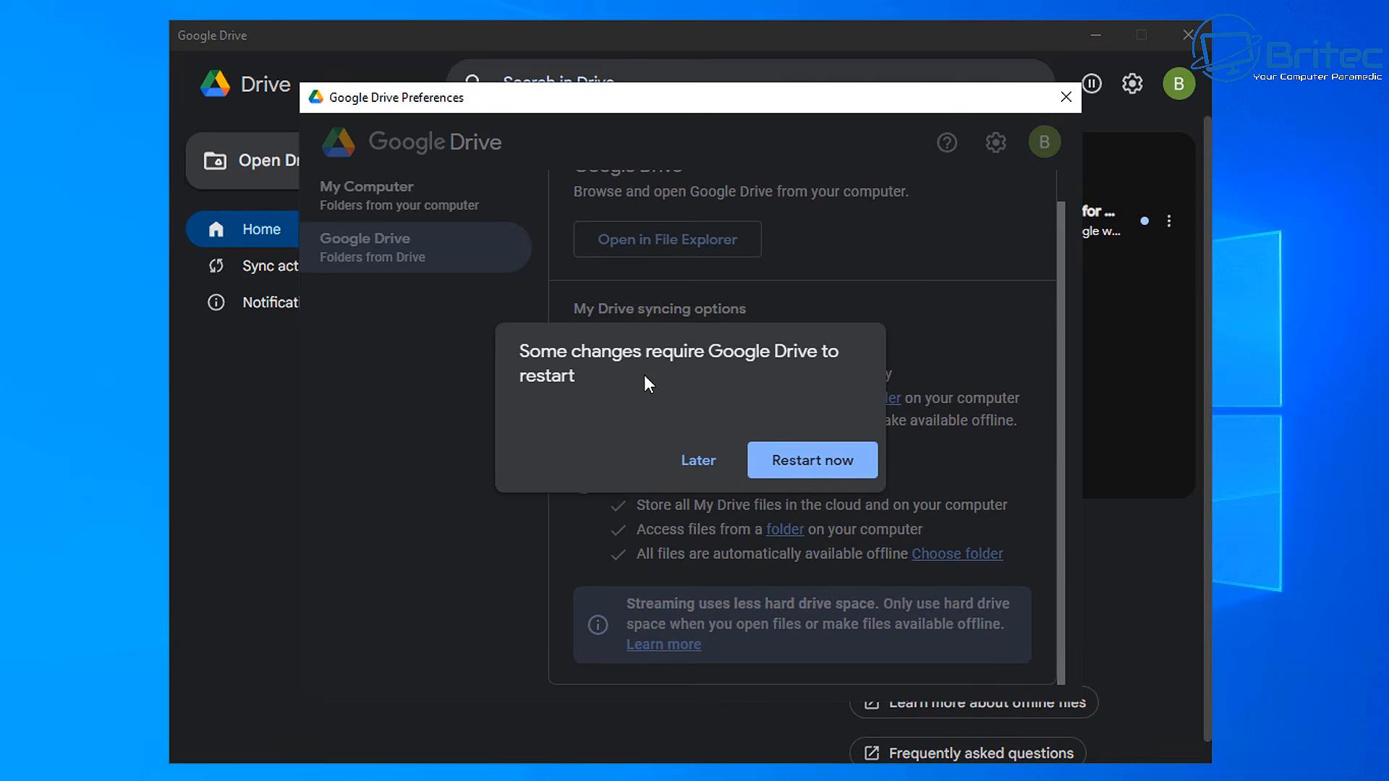
pyautogui.click(805, 470)
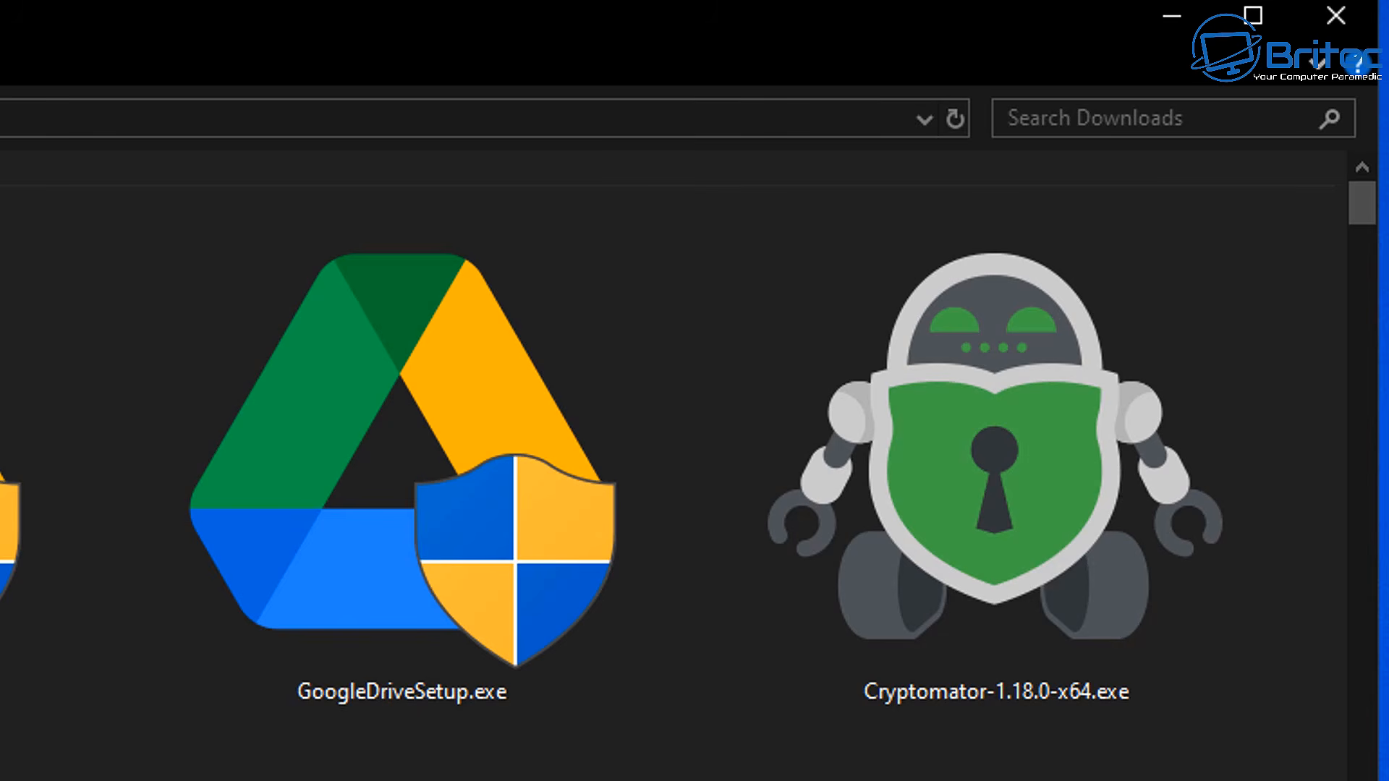
# Install Cryptomator accepting the licence, launch it, and enable automatic update checks
pyautogui.doubleClick(982, 510)
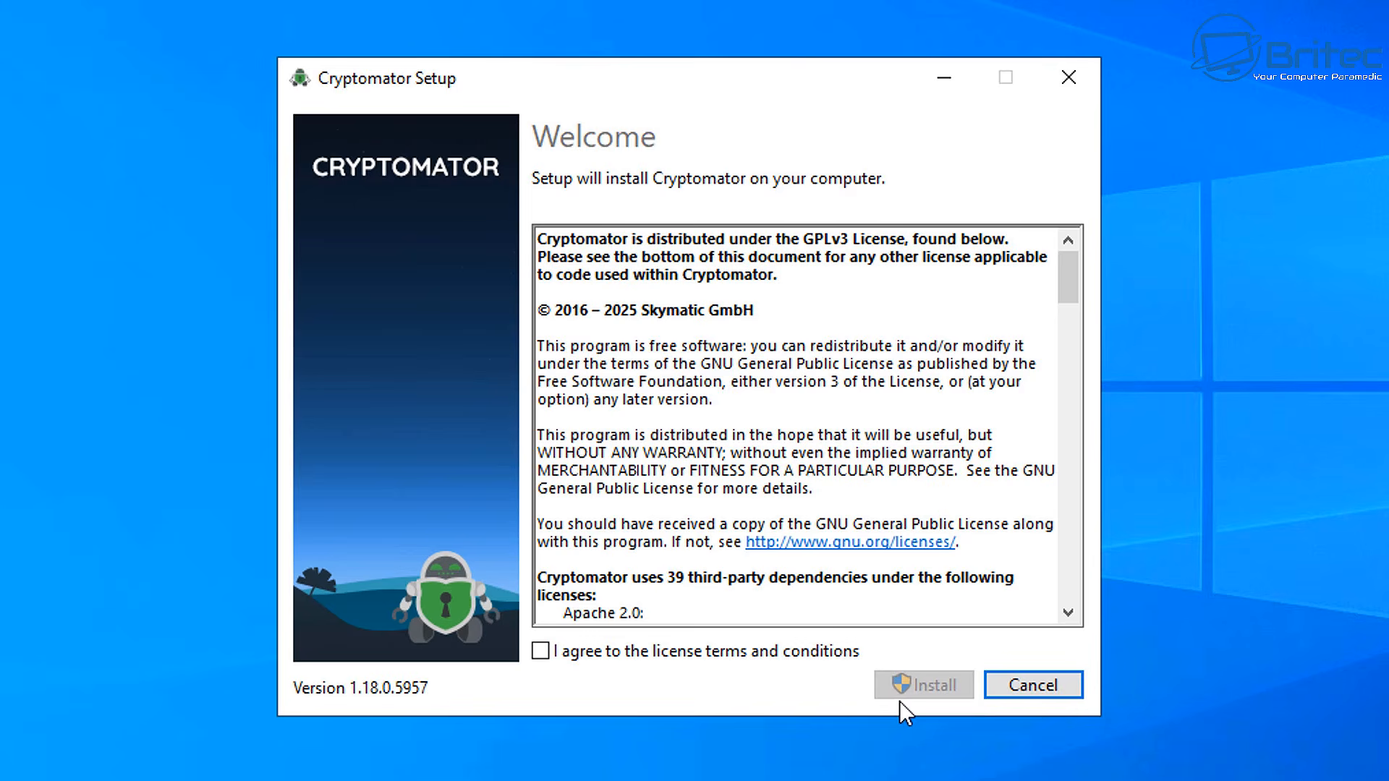
pyautogui.click(544, 652)
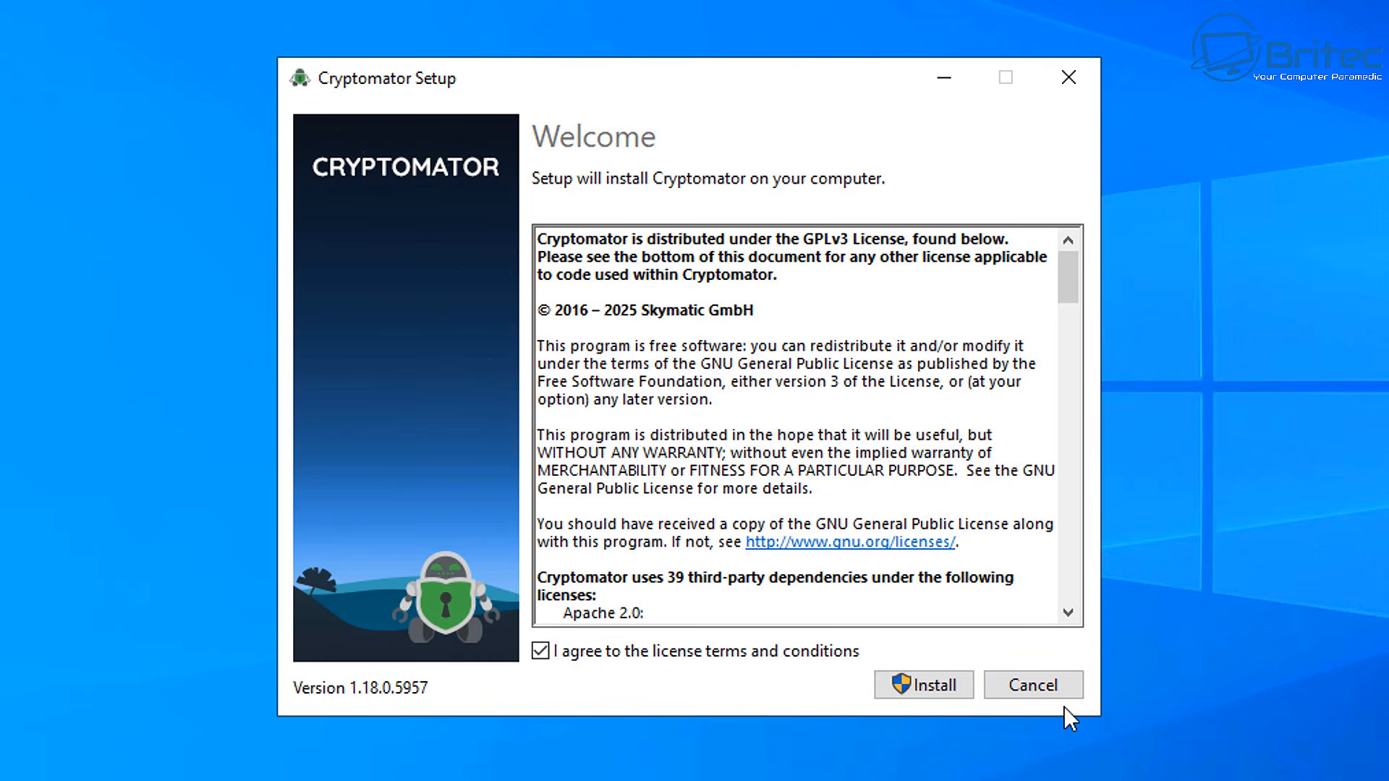
pyautogui.click(922, 687)
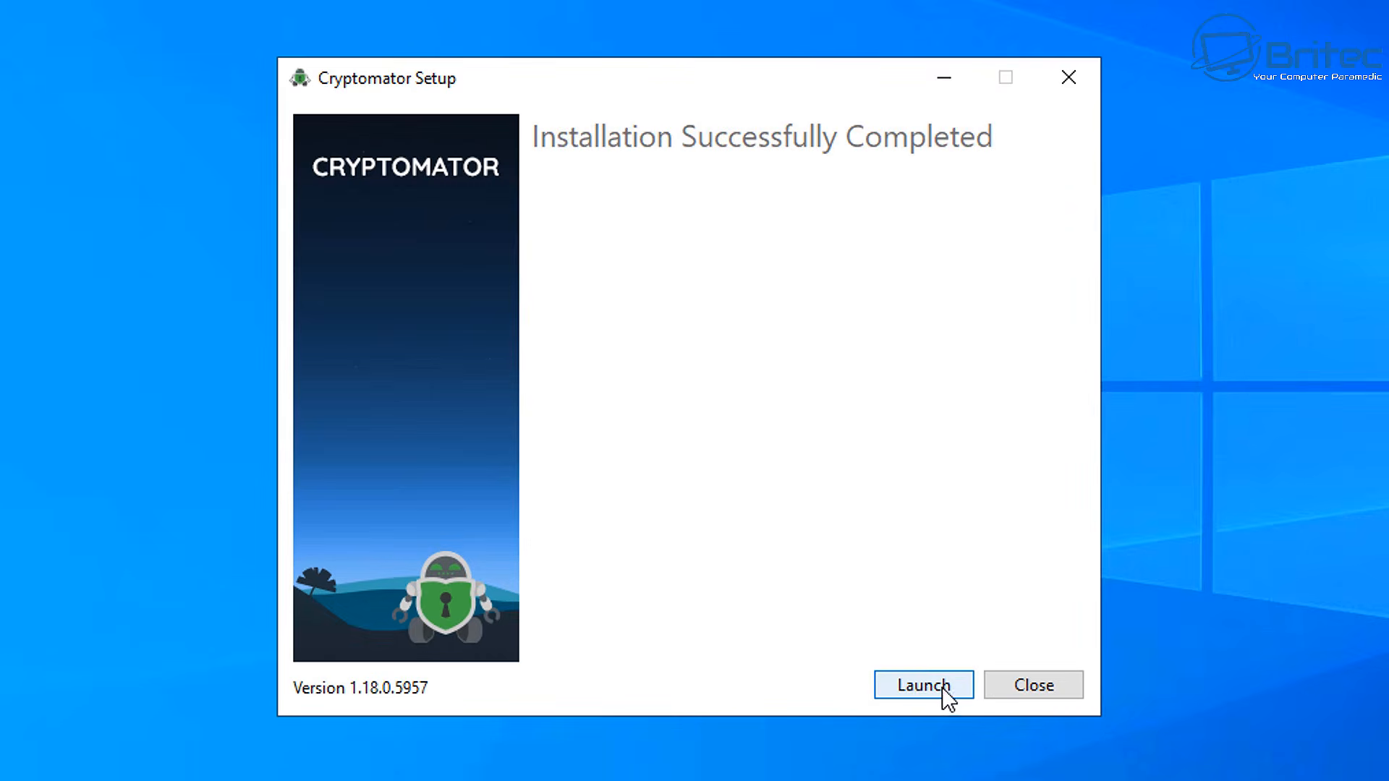
pyautogui.click(934, 687)
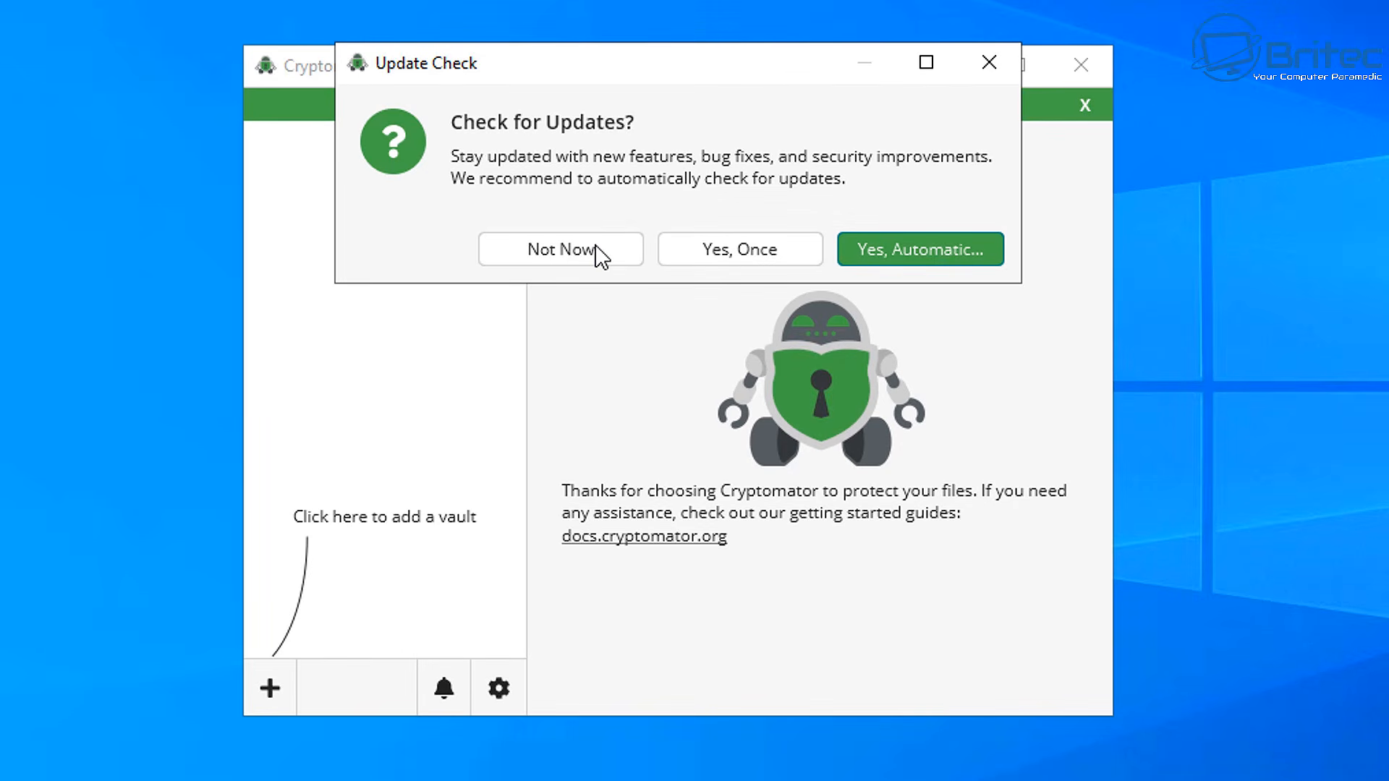
pyautogui.click(888, 250)
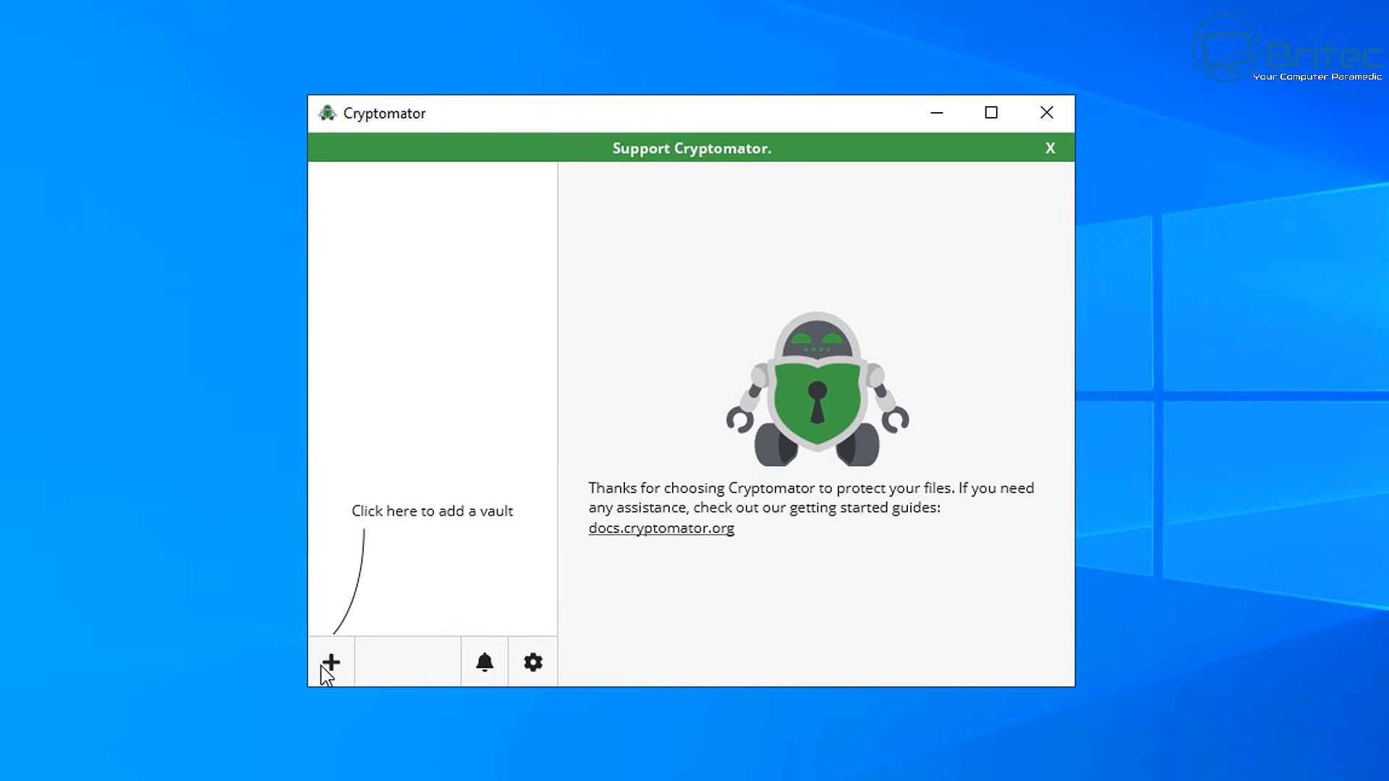
# Start Create New Vault, name it GoogleSecureVault, and continue to the storage location step
pyautogui.click(331, 664)
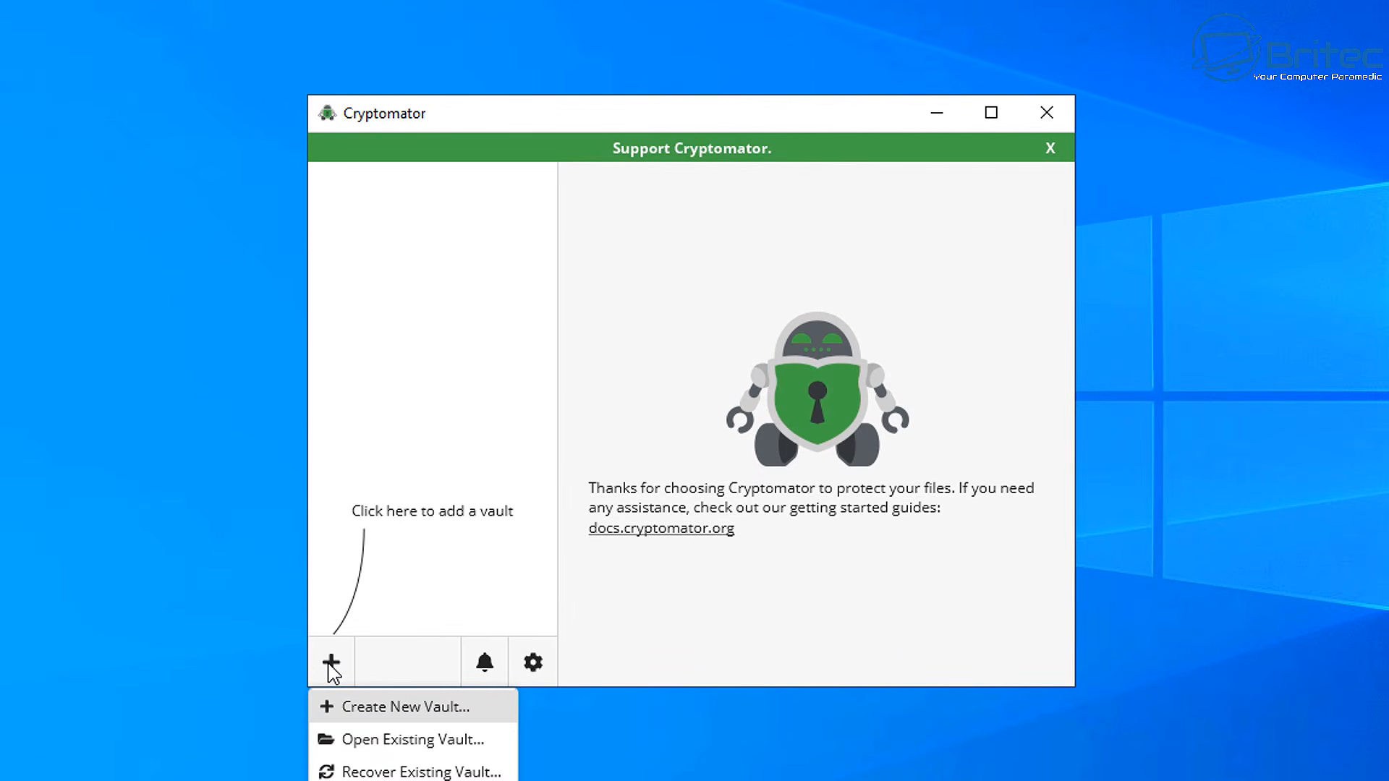
pyautogui.click(364, 713)
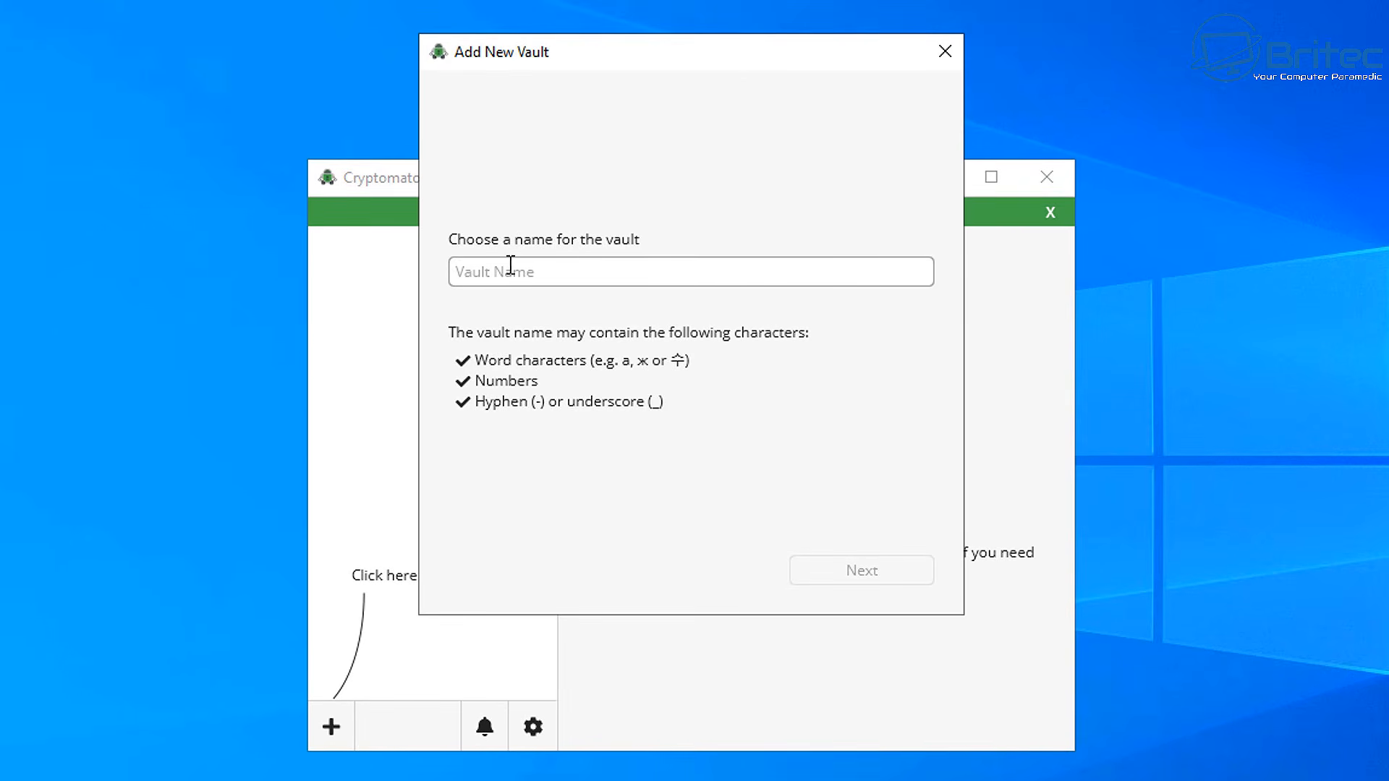
pyautogui.moveTo(548, 41); pyautogui.dragTo(584, 57)
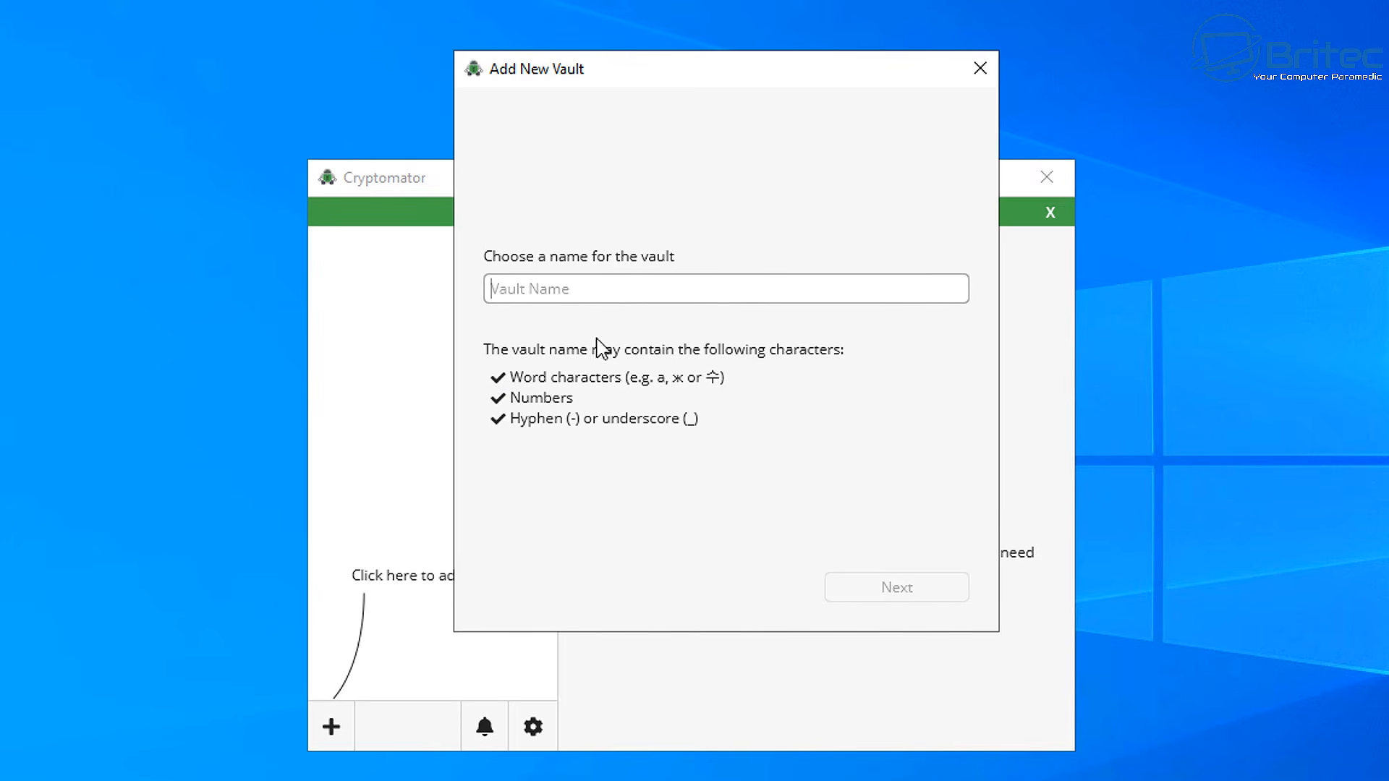
pyautogui.write('Go')
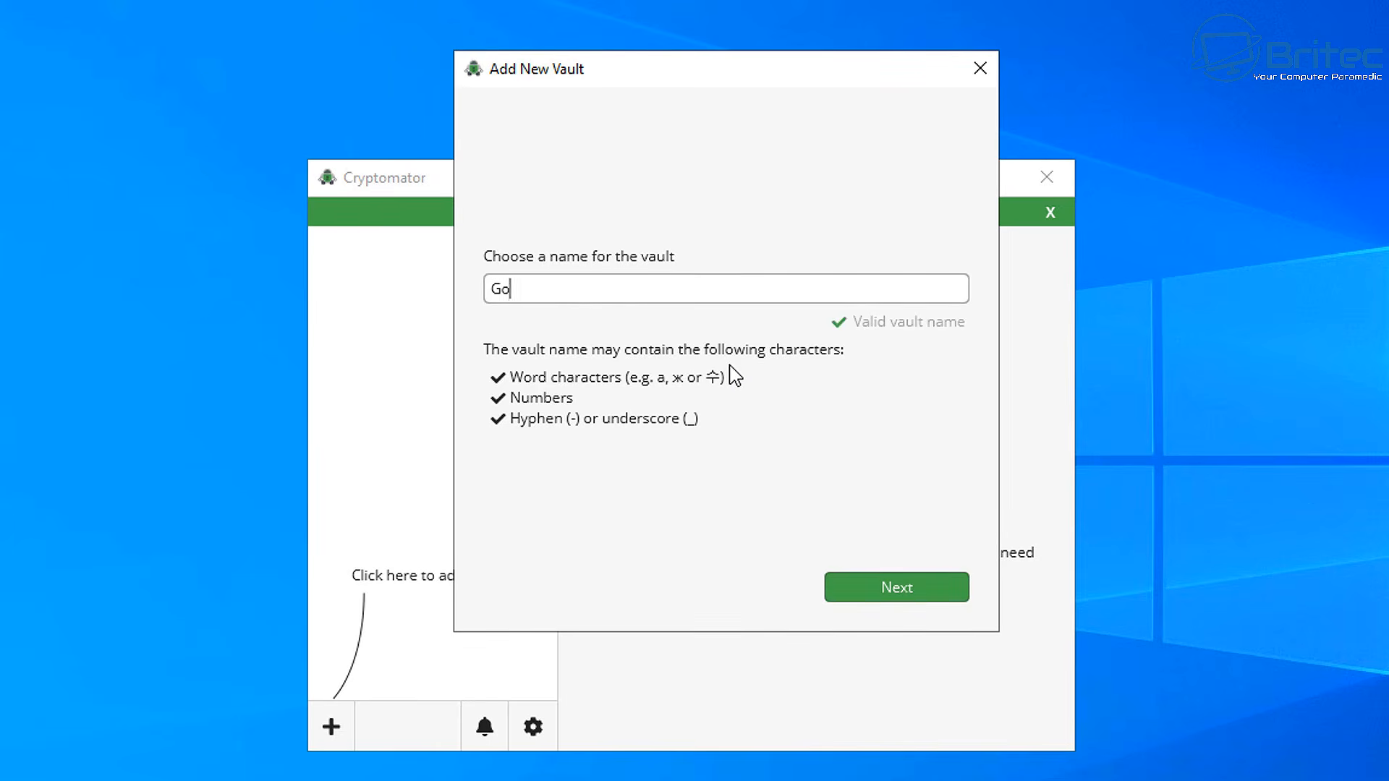
pyautogui.write('ogleSecureVault')
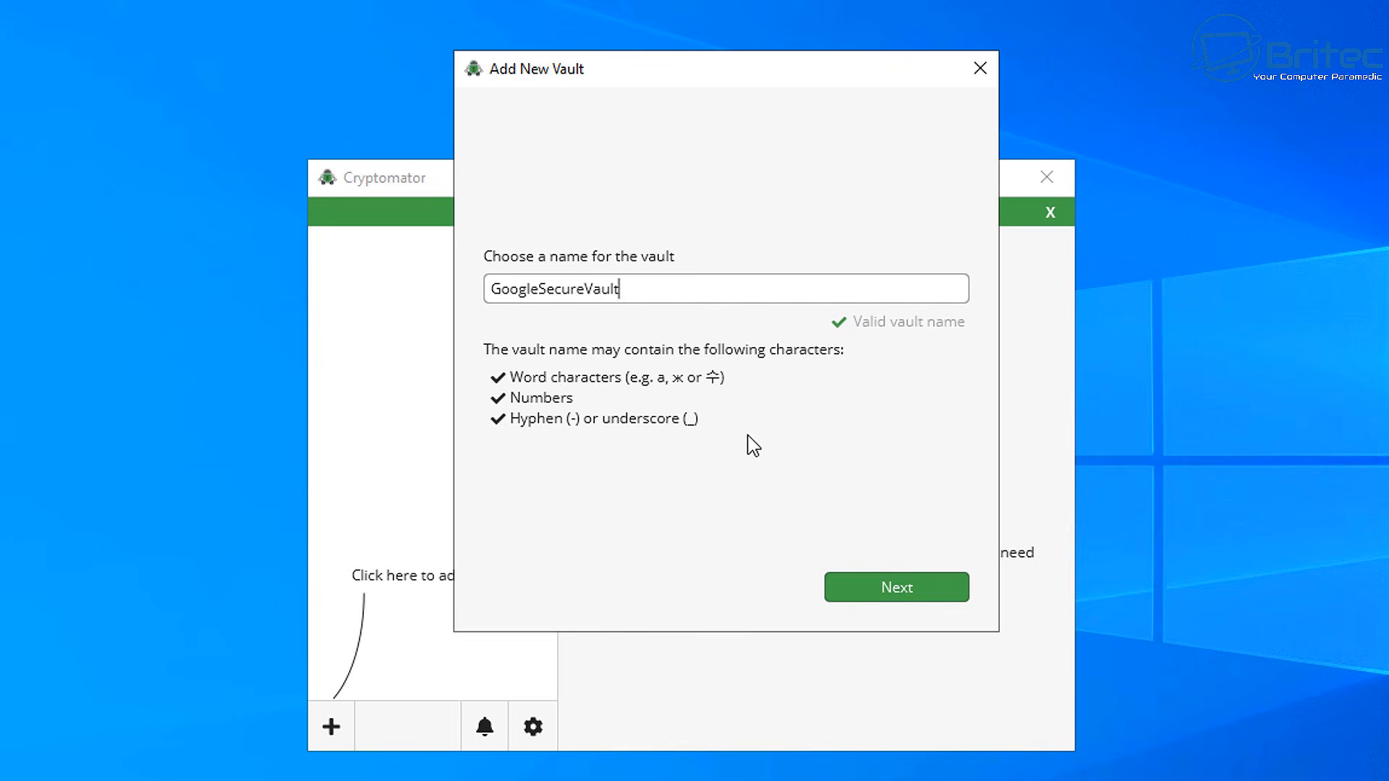
pyautogui.click(923, 587)
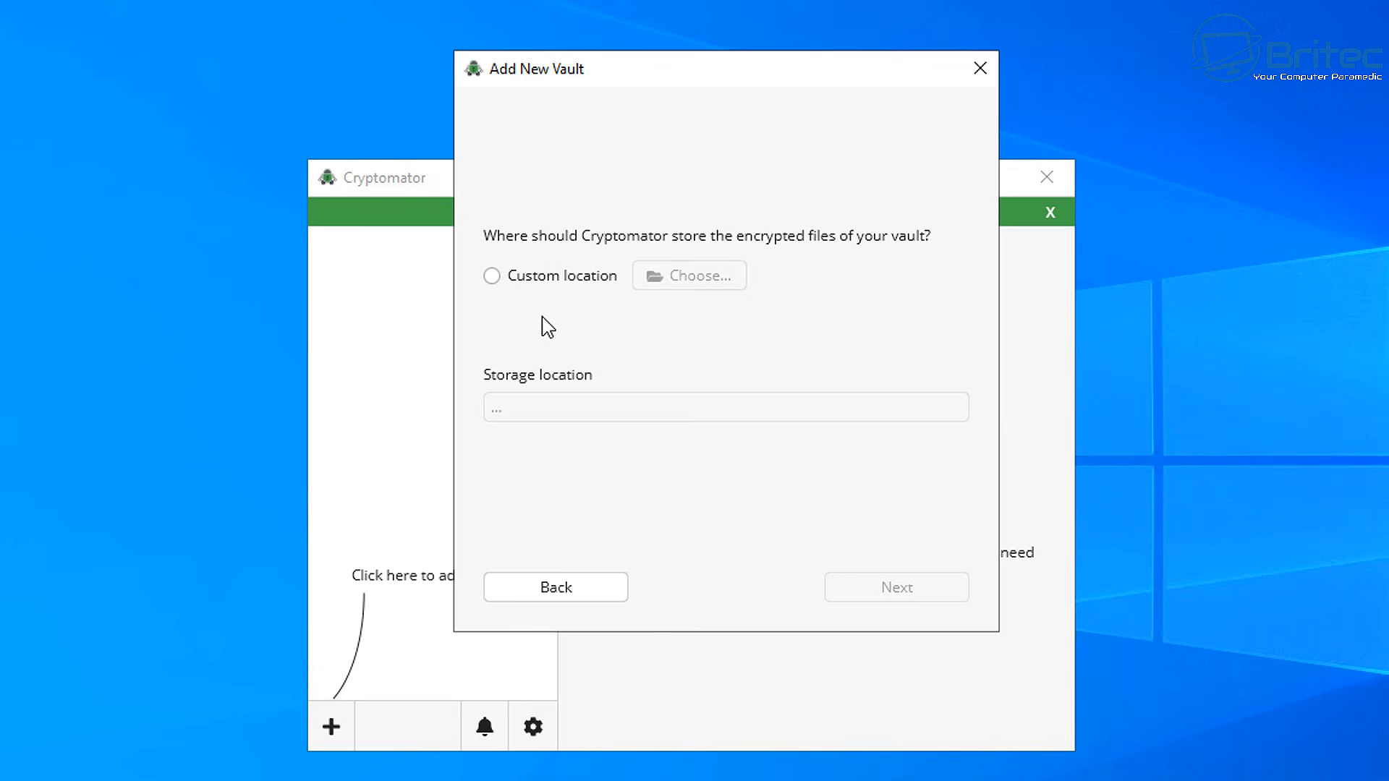
# Choose a custom location and create an EncryptedData folder inside My Drive
pyautogui.click(492, 276)
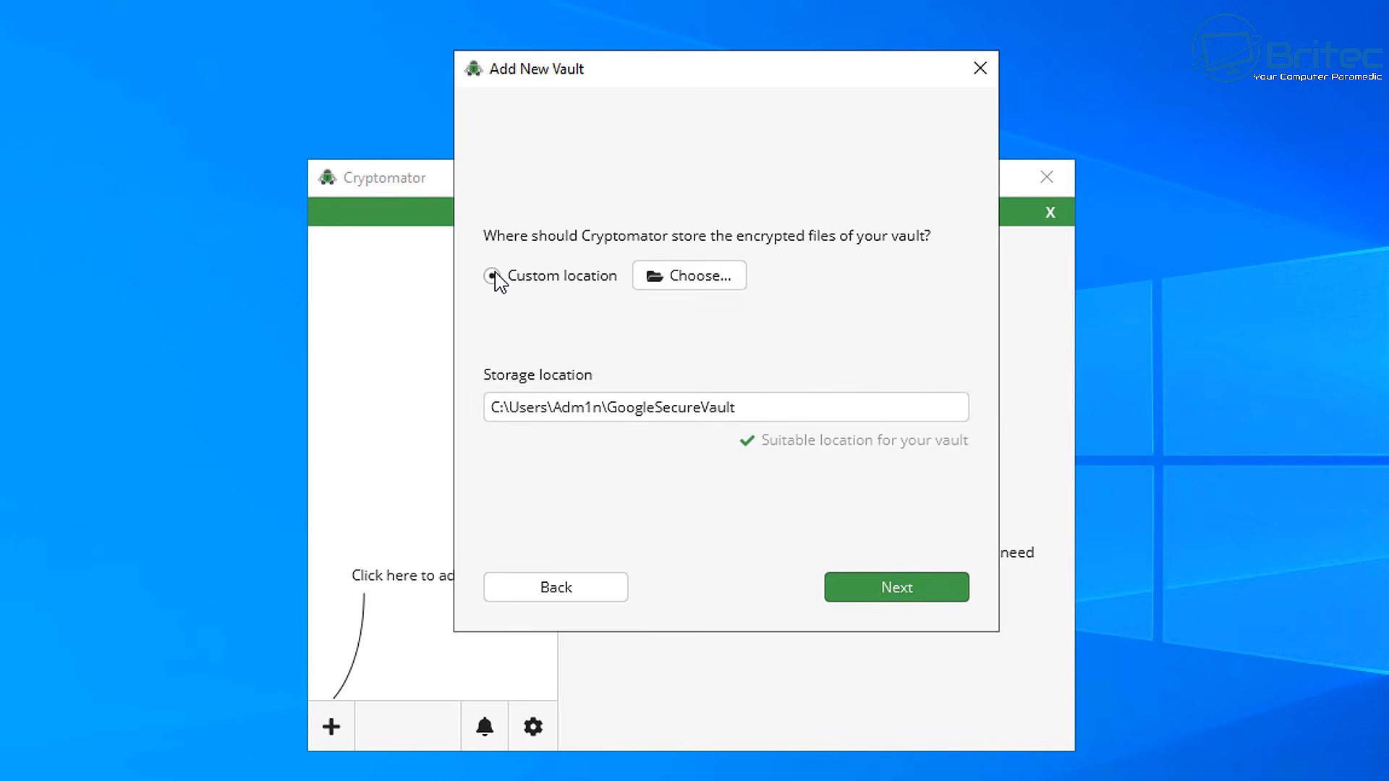
pyautogui.click(703, 284)
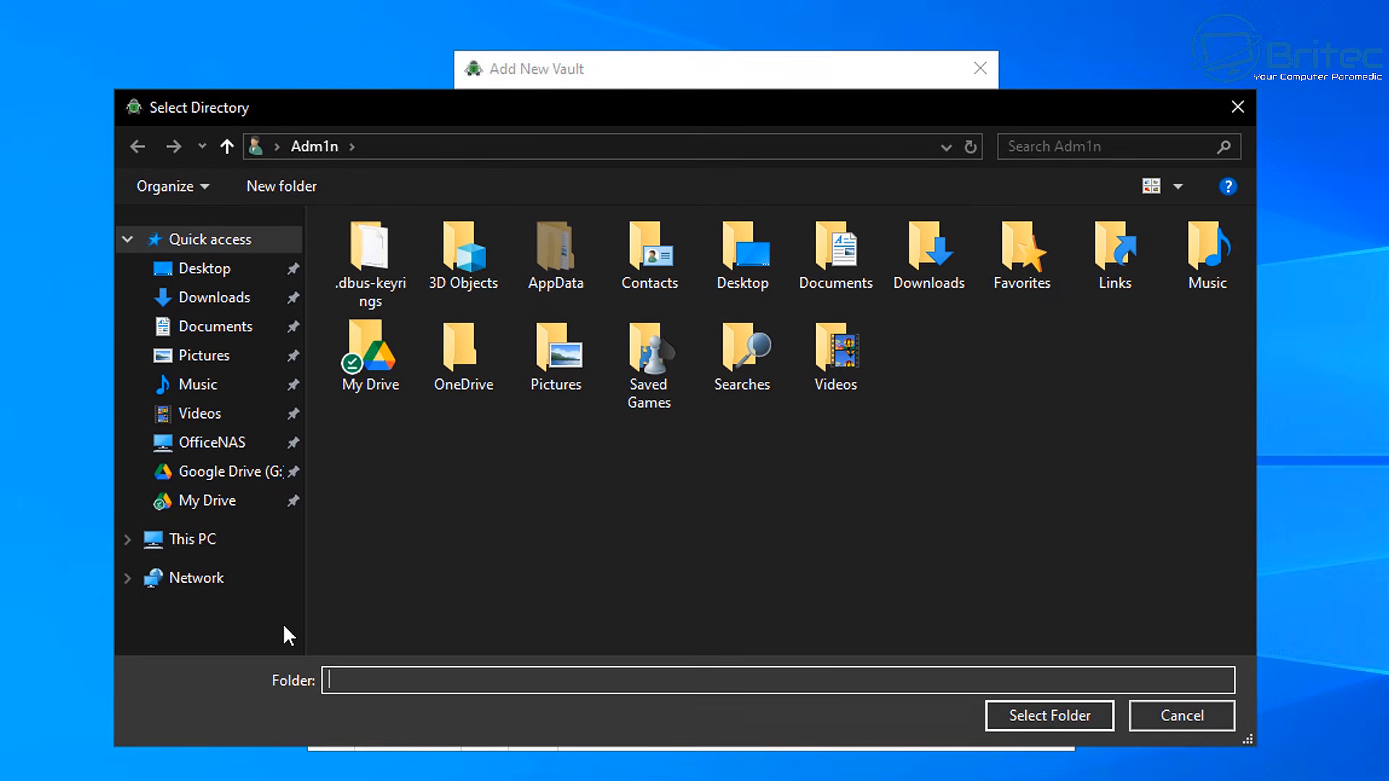
pyautogui.click(201, 506)
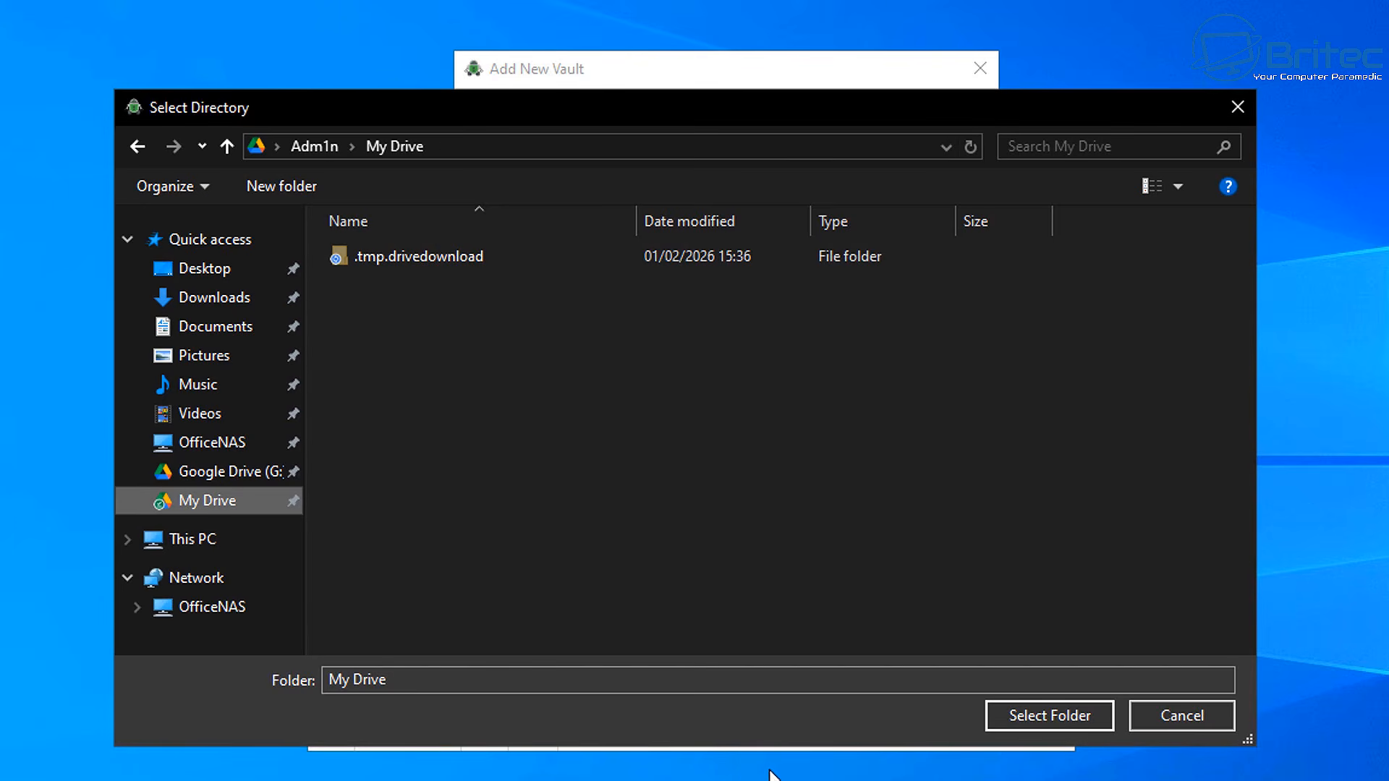
pyautogui.rightClick(403, 339)
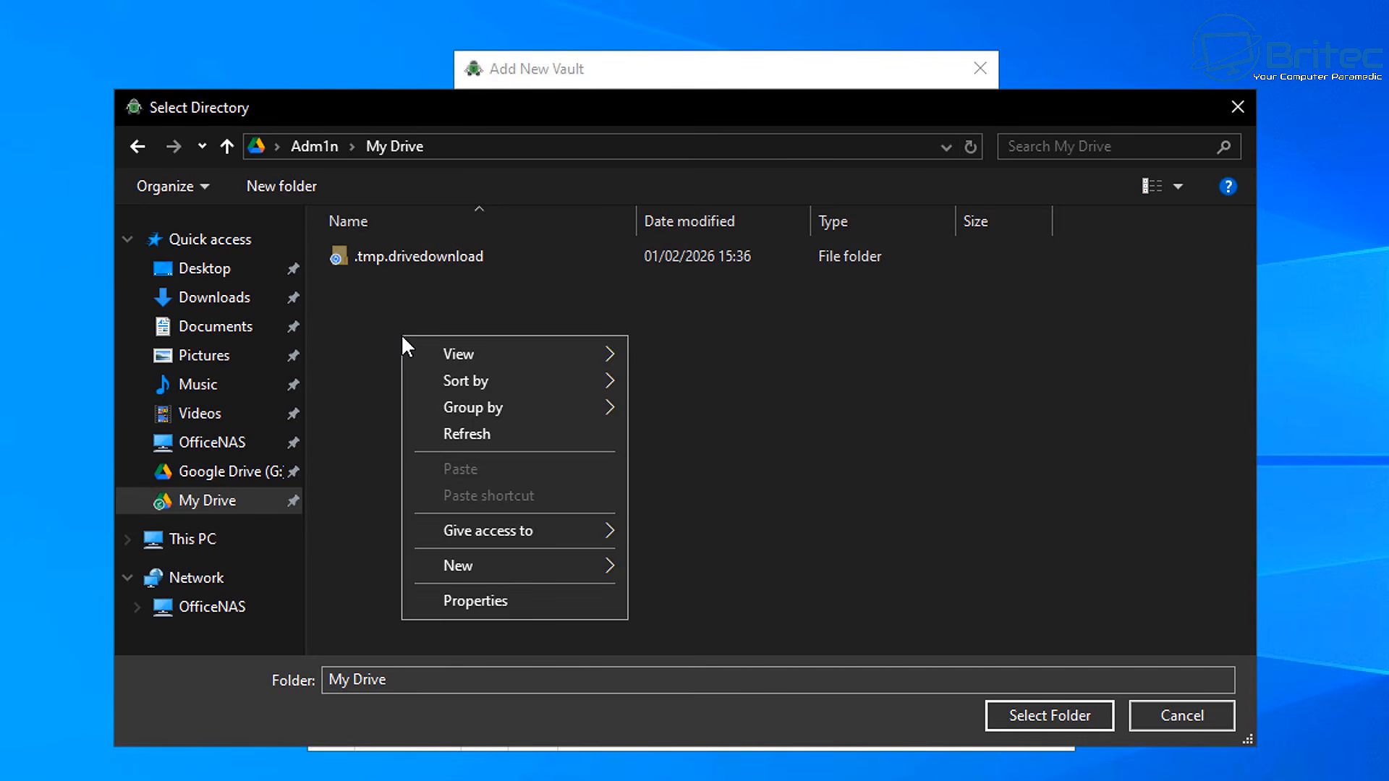
pyautogui.moveTo(492, 577)
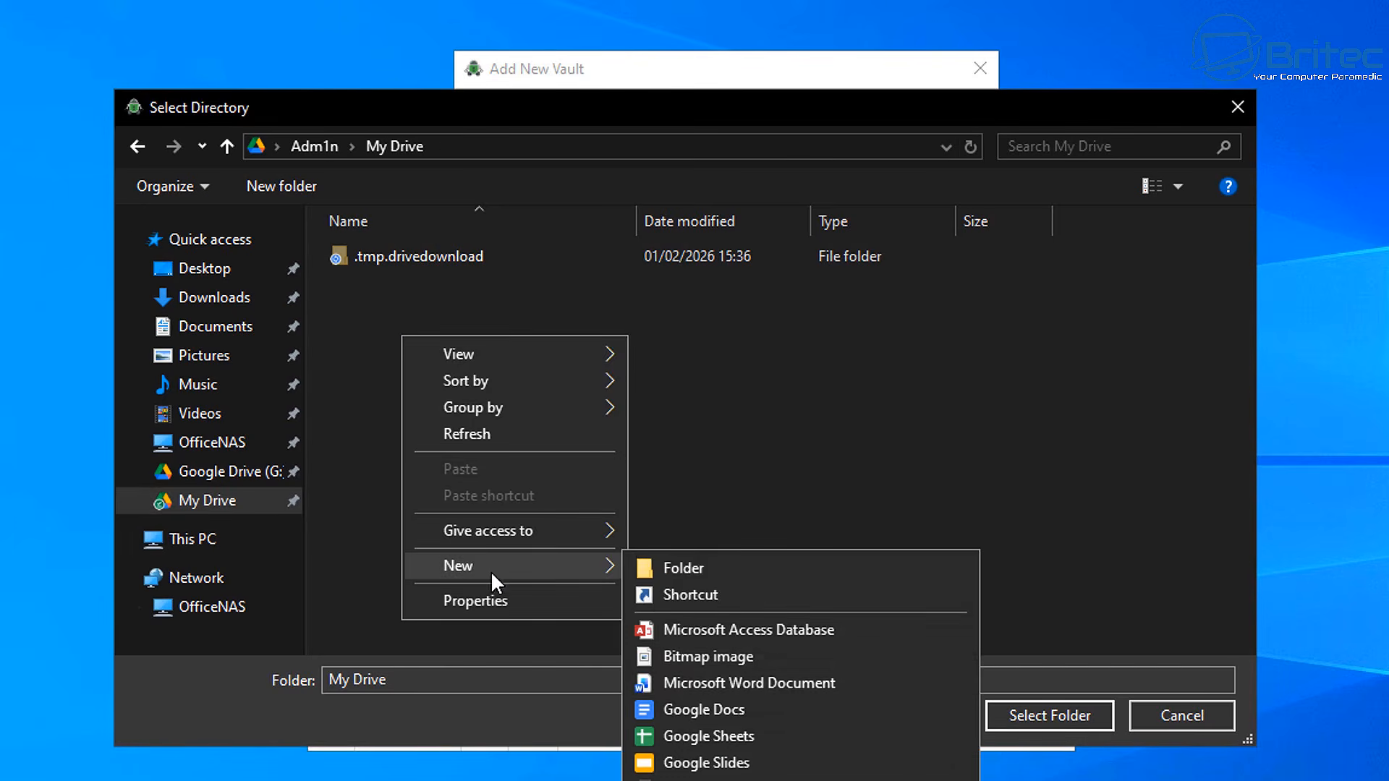
pyautogui.click(662, 567)
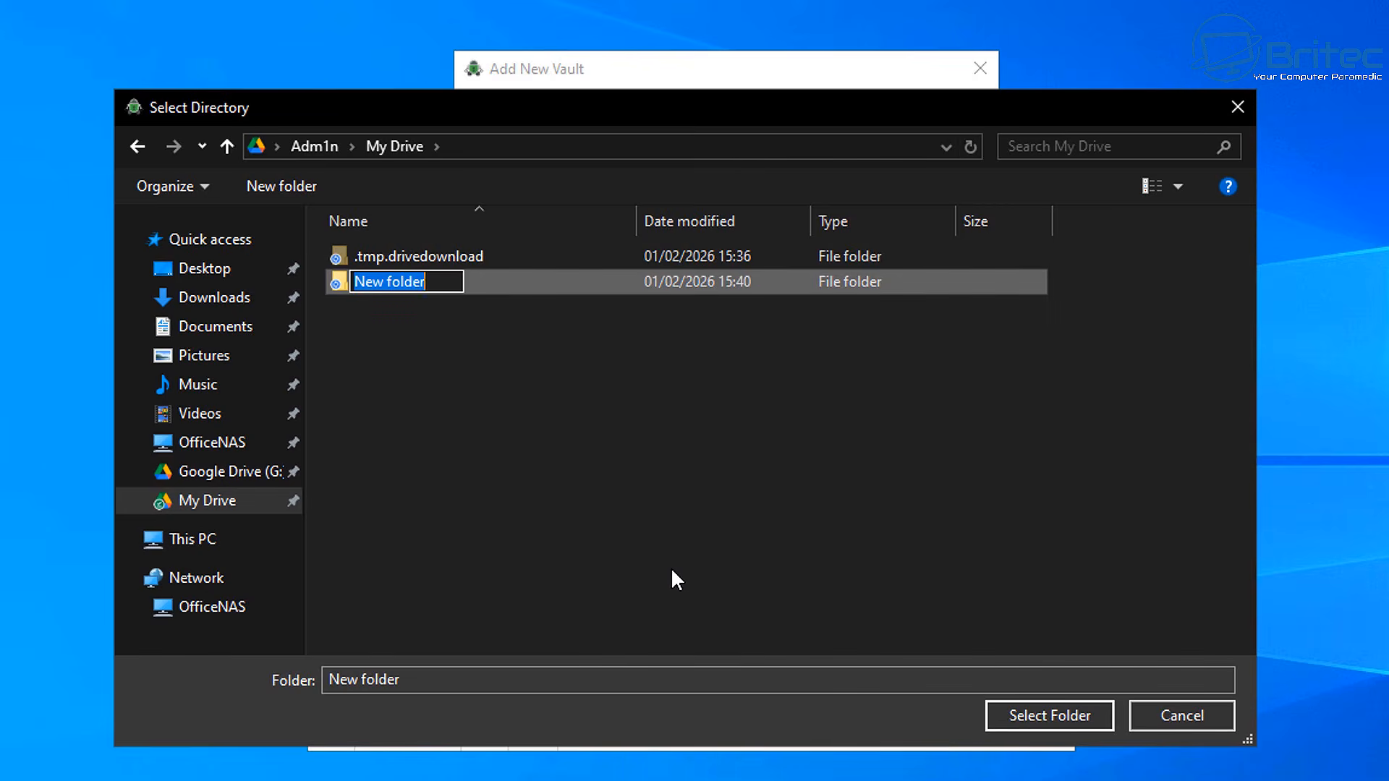
pyautogui.write('E')
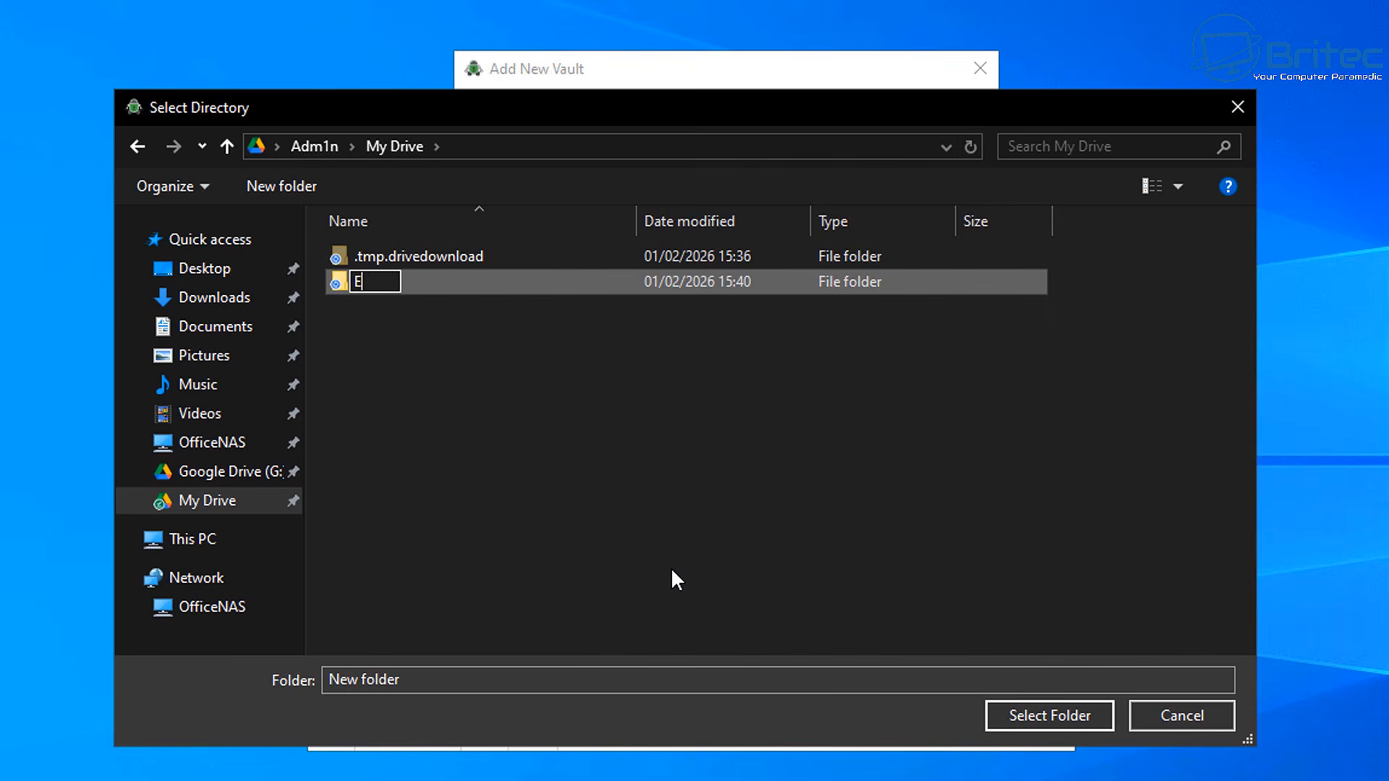
pyautogui.write('ncrypt')
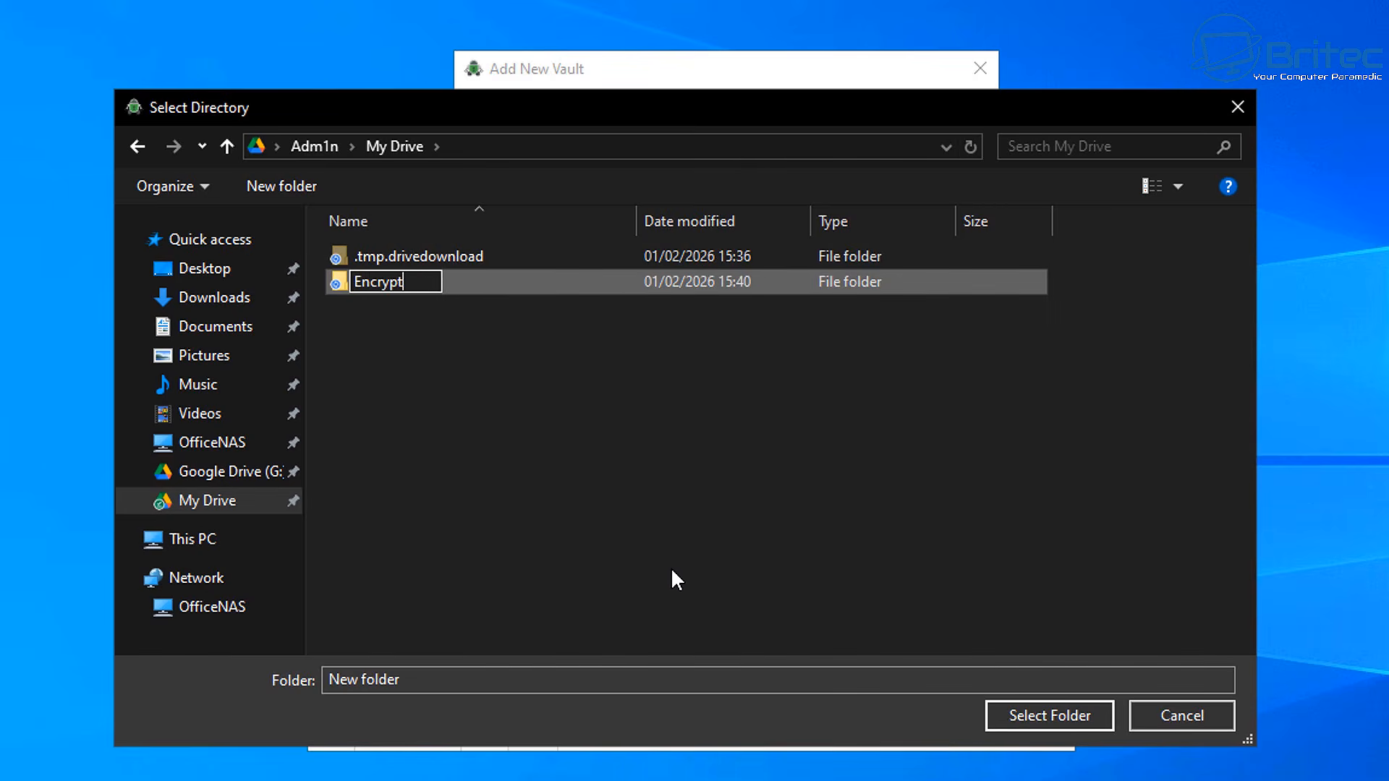
pyautogui.write('edD')
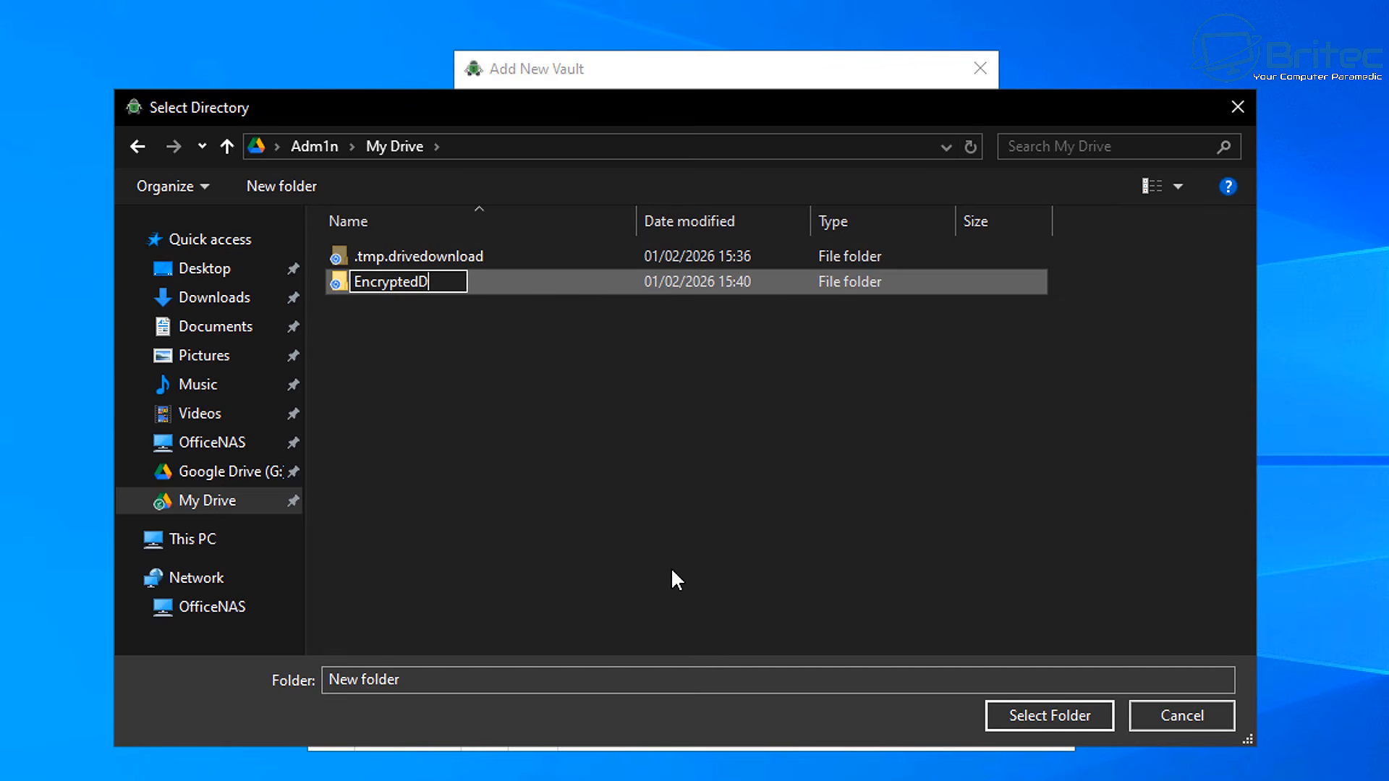
pyautogui.write('ata')
pyautogui.click(722, 547)
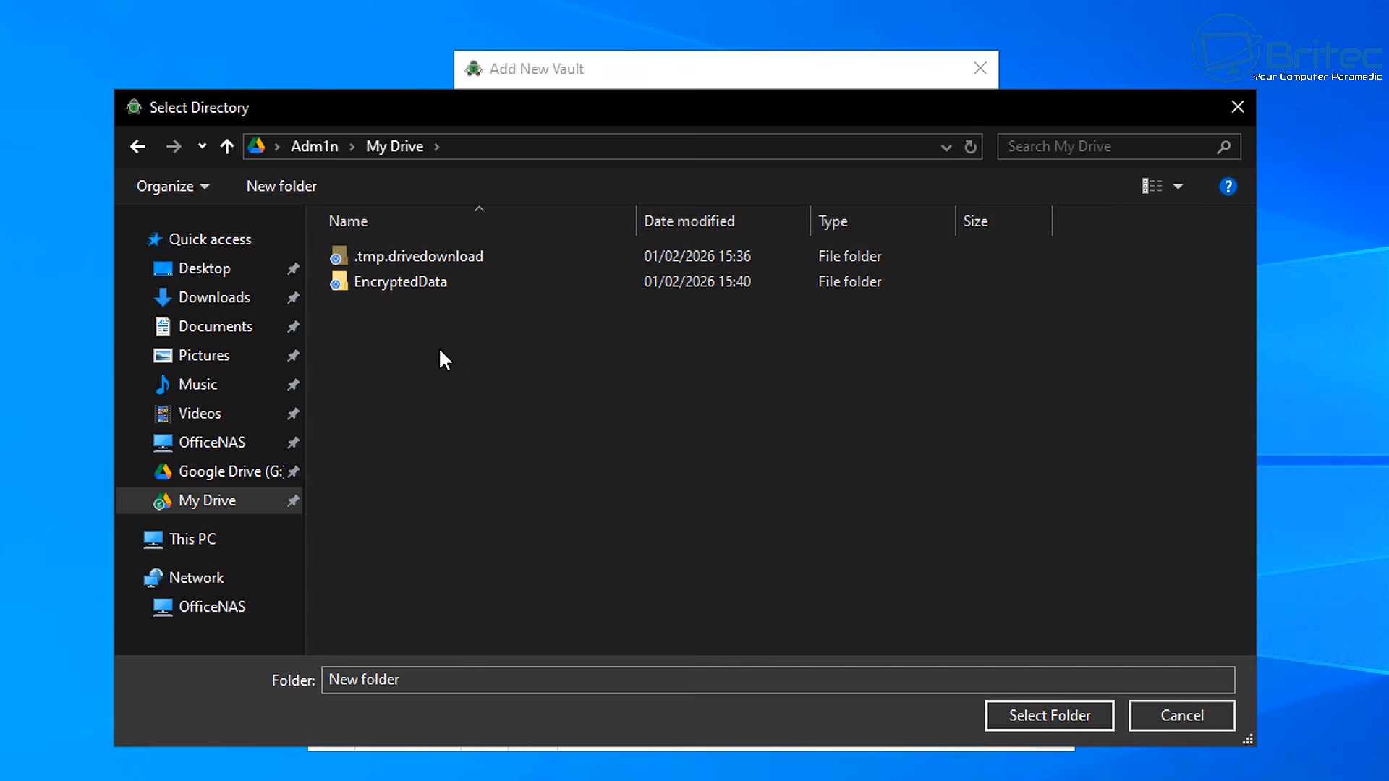
# Select EncryptedData as the vault location and continue to the summary
pyautogui.click(411, 284)
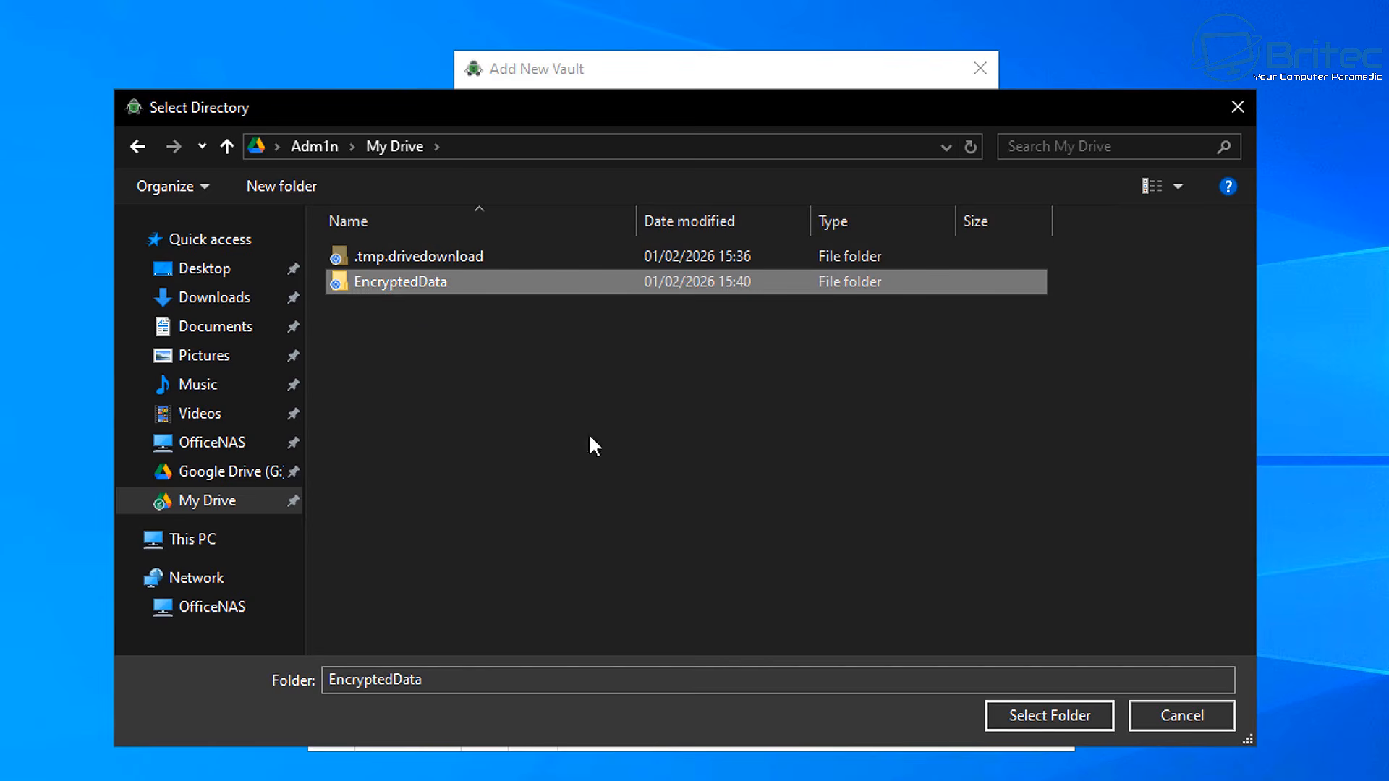
pyautogui.click(1042, 728)
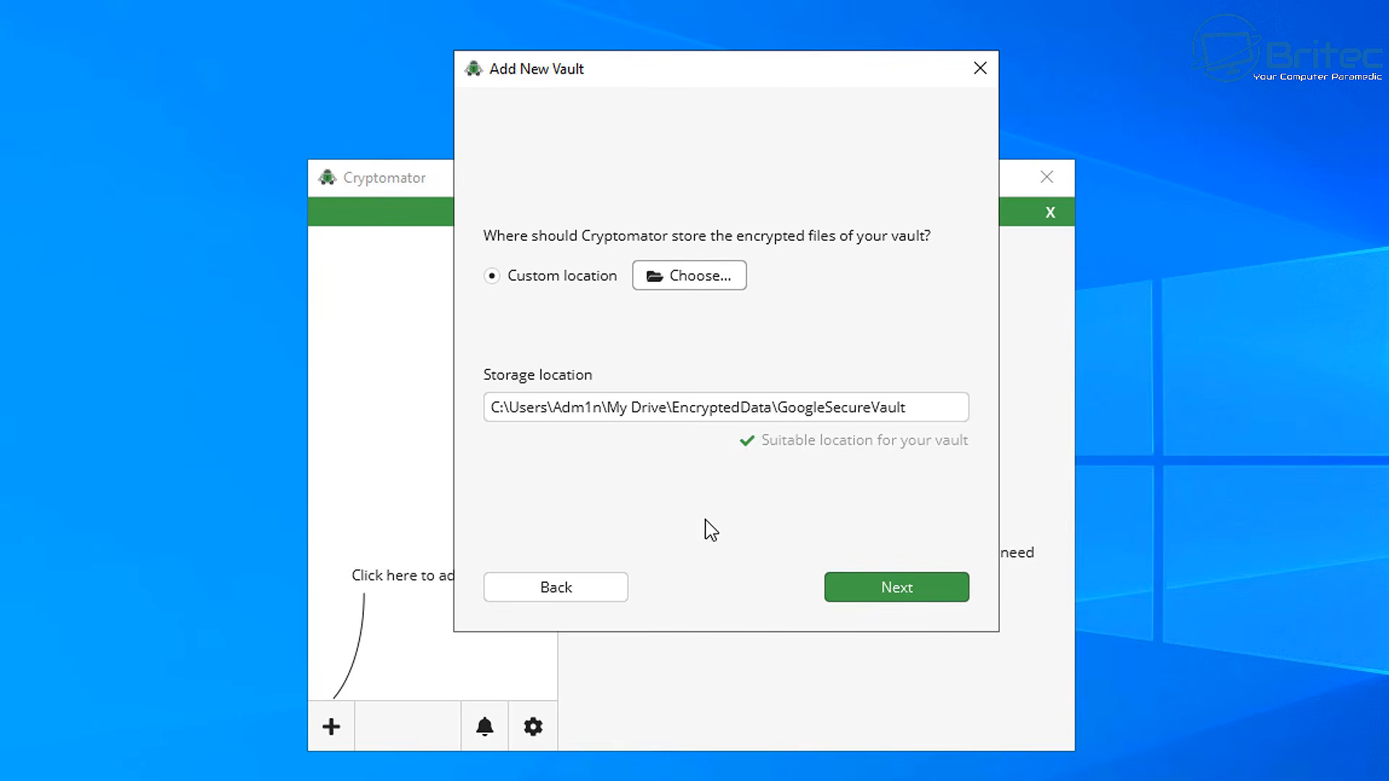
pyautogui.click(903, 589)
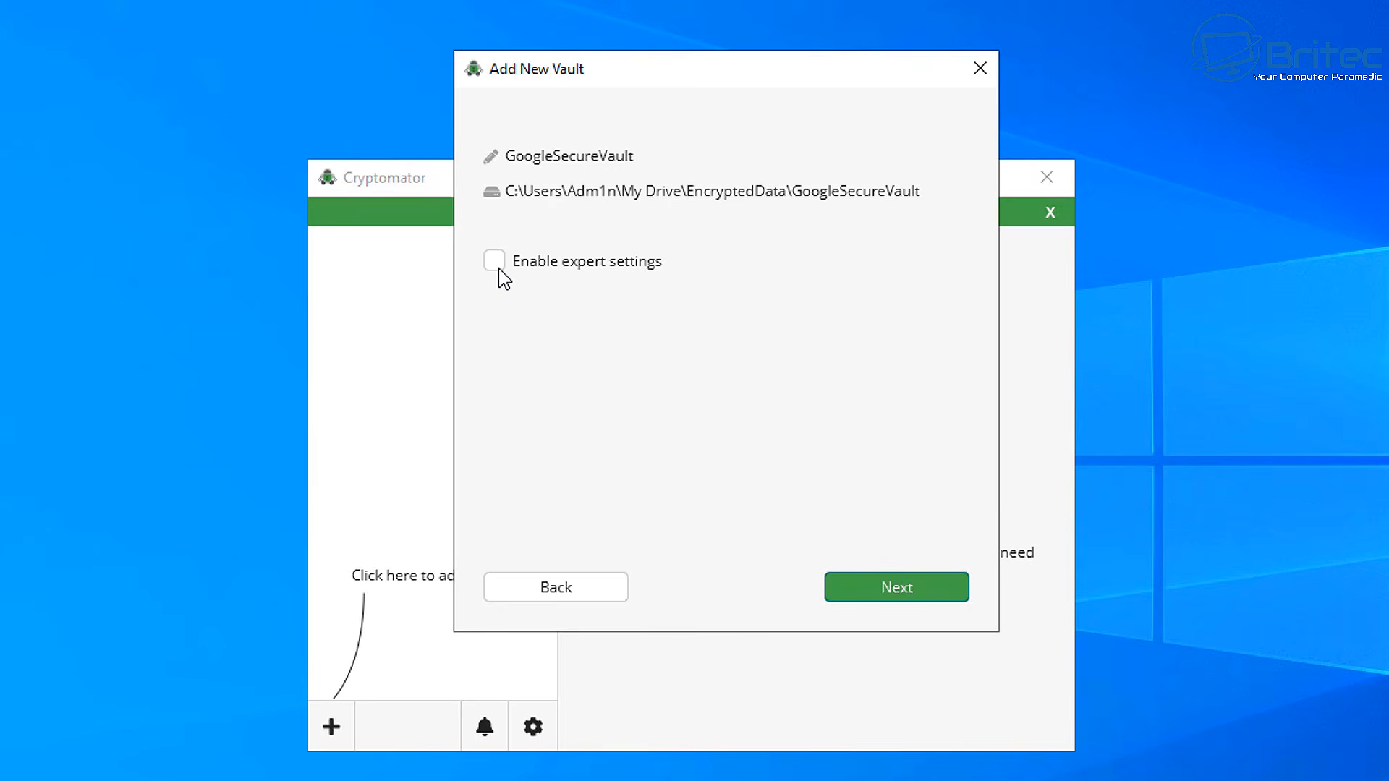
# Enter and confirm the vault password
pyautogui.click(948, 594)
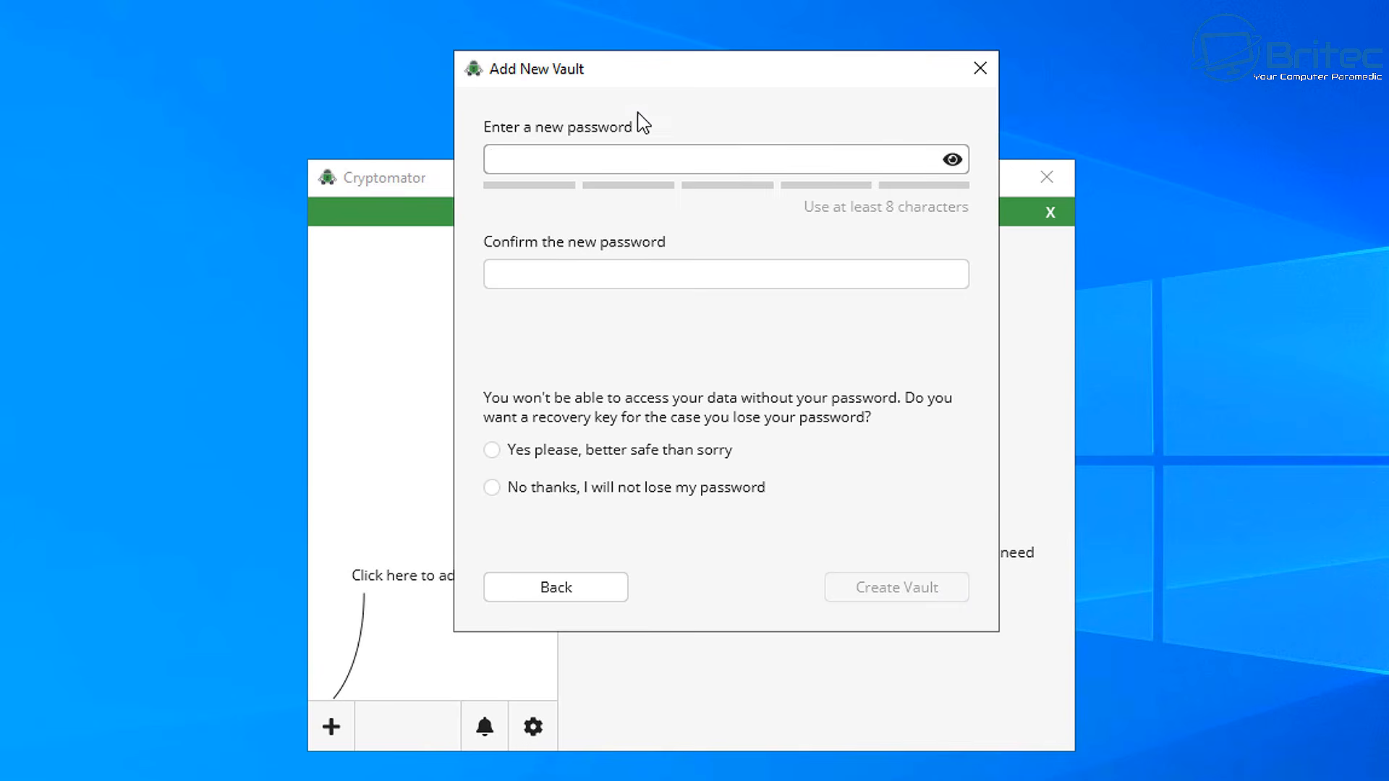
pyautogui.click(691, 166)
pyautogui.write('••••••••••')
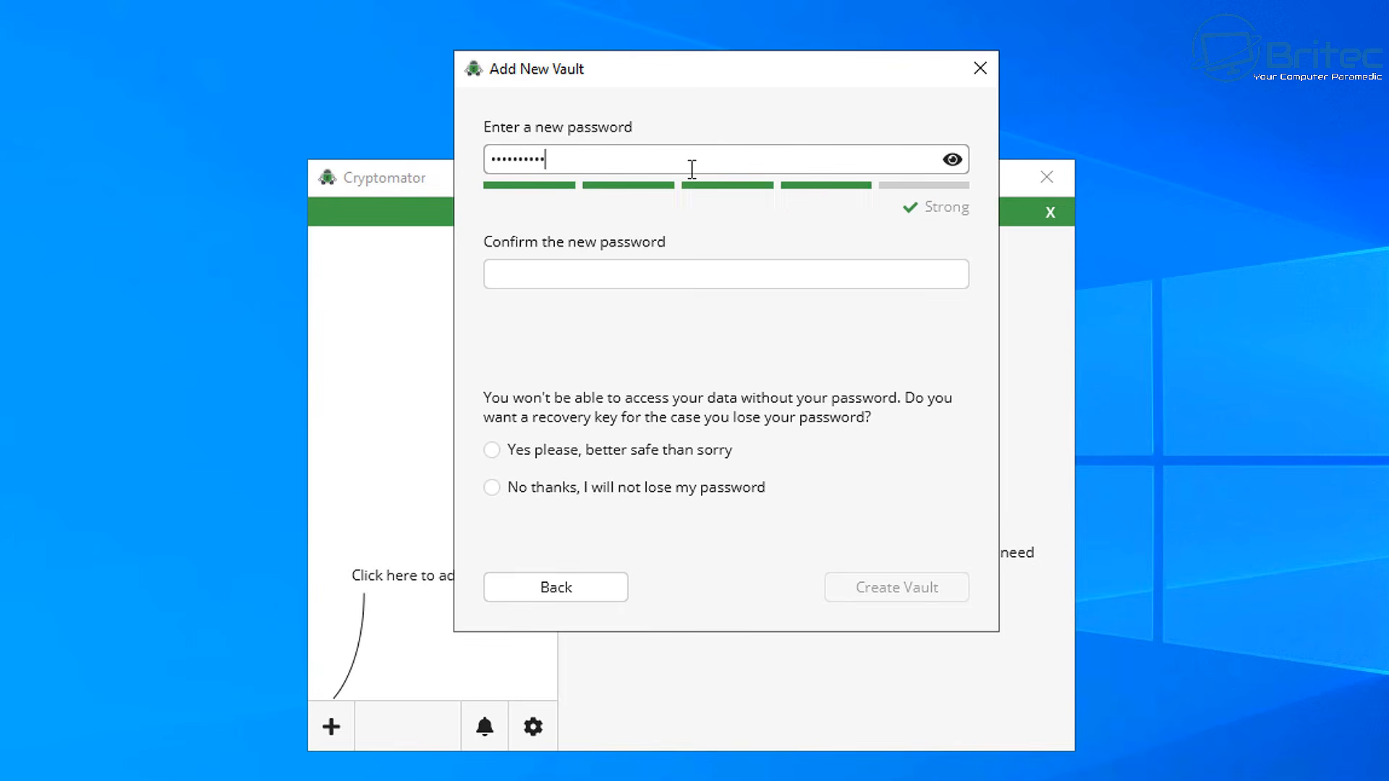
pyautogui.click(562, 266)
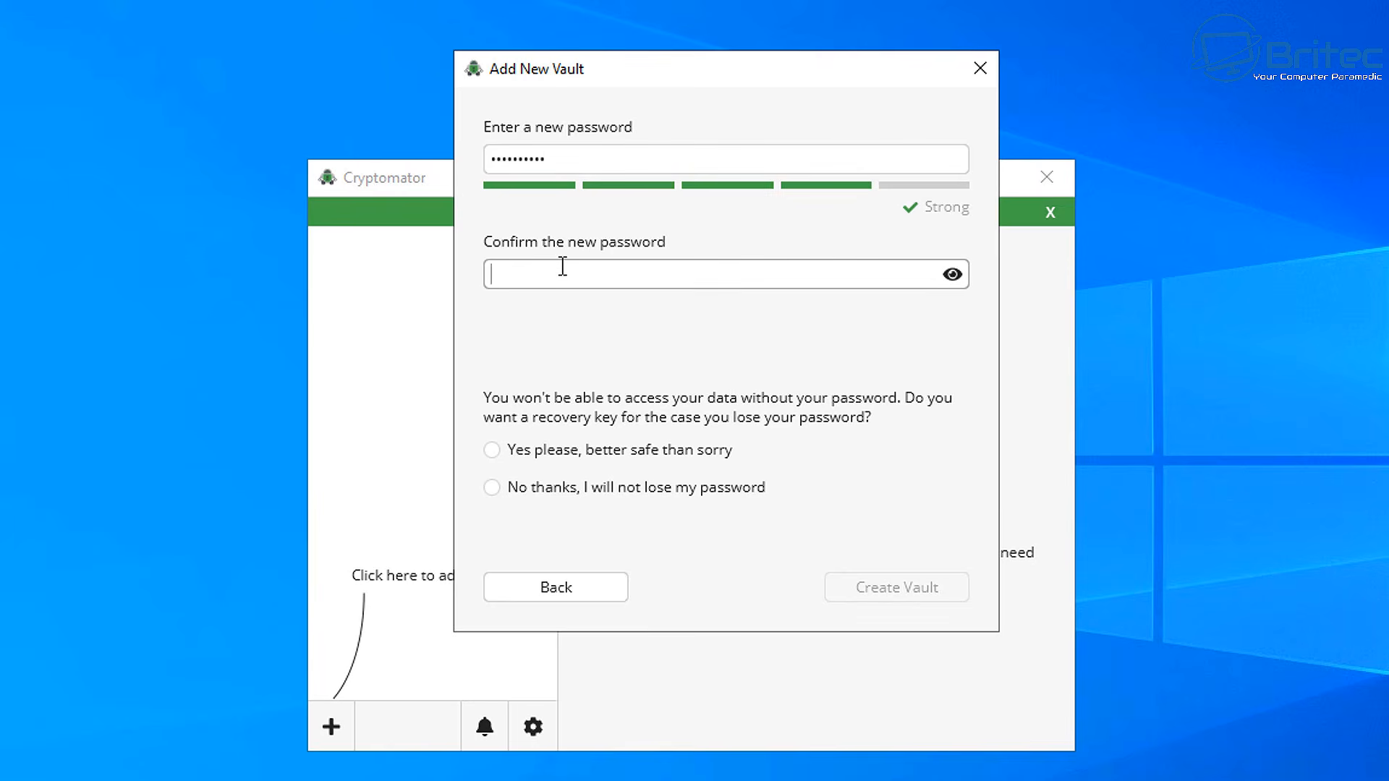
pyautogui.write('••••••')
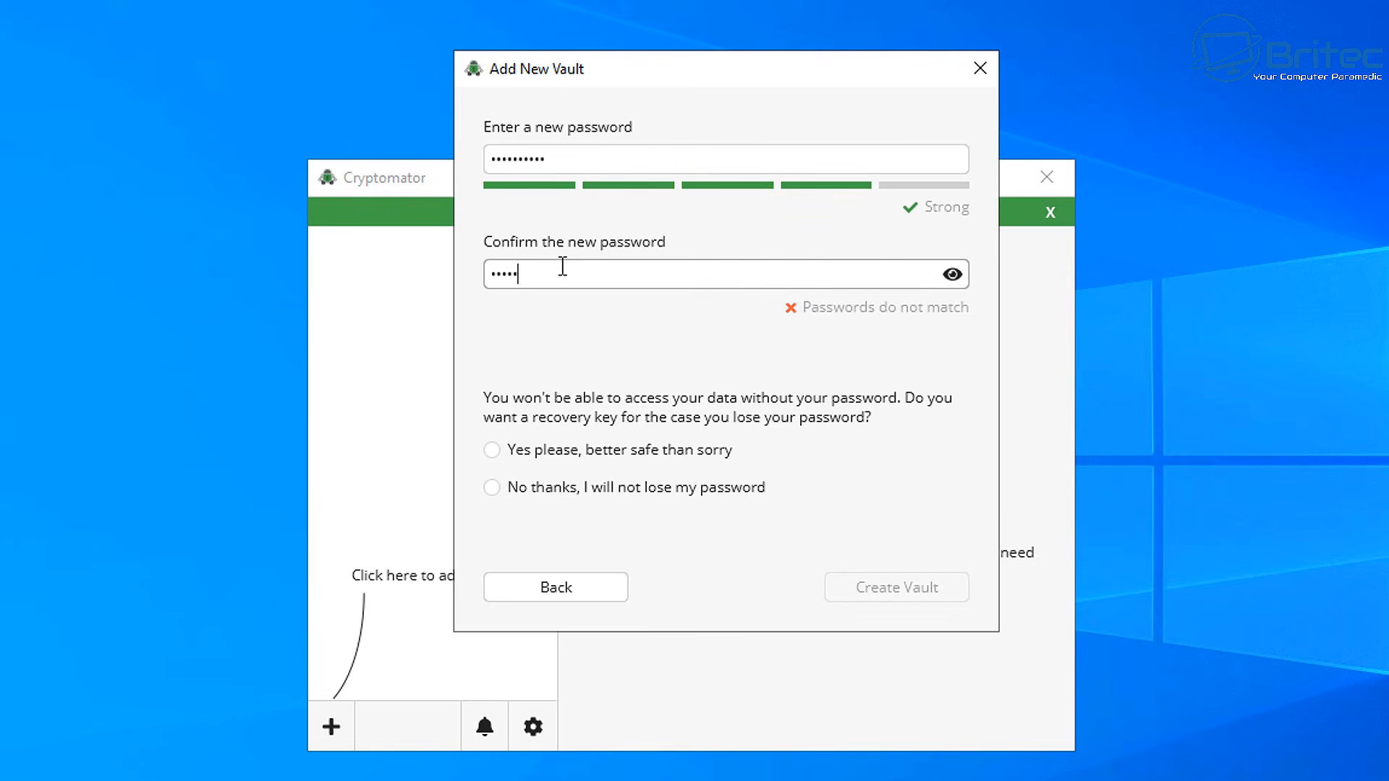
pyautogui.write('••••')
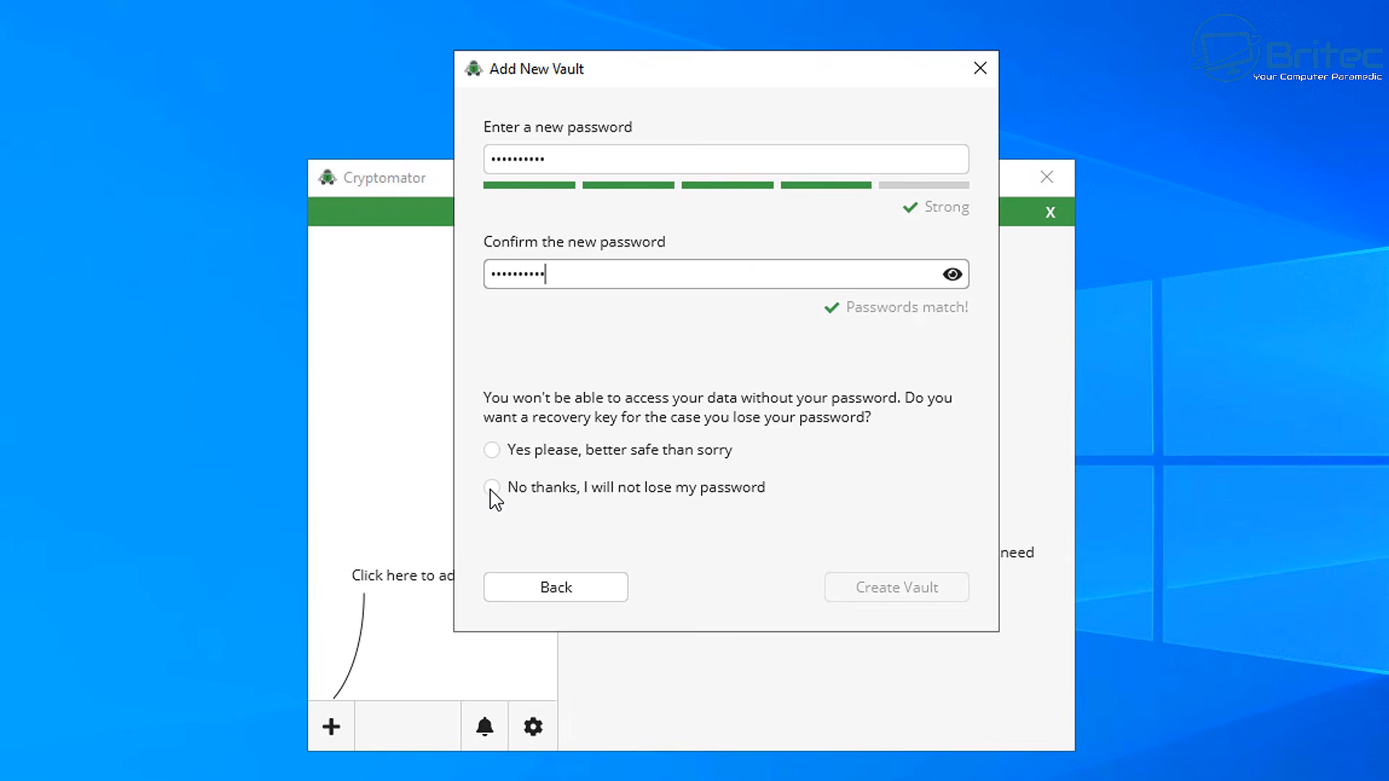
# Choose 'Yes please, better safe than sorry' for a recovery key and create the vault
pyautogui.click(497, 452)
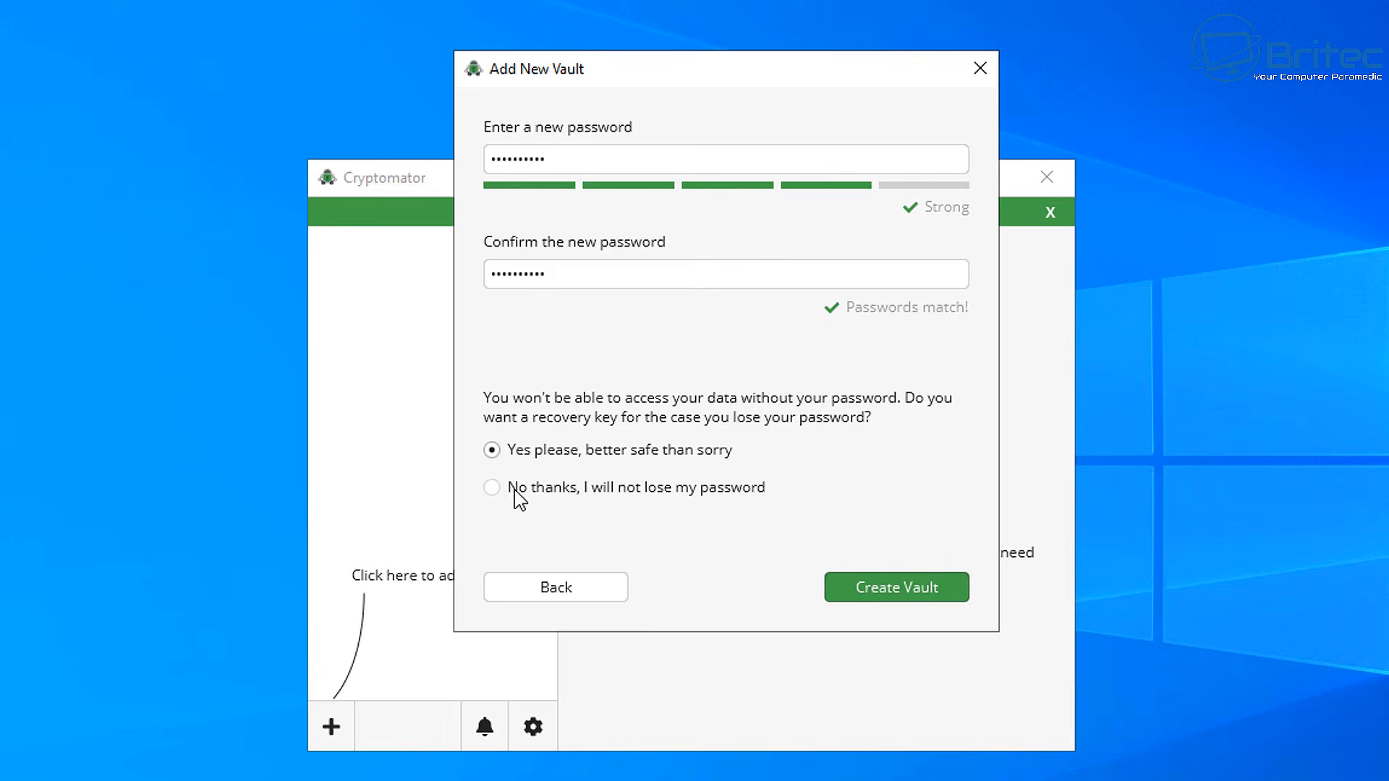
pyautogui.click(494, 498)
pyautogui.click(492, 449)
pyautogui.click(939, 595)
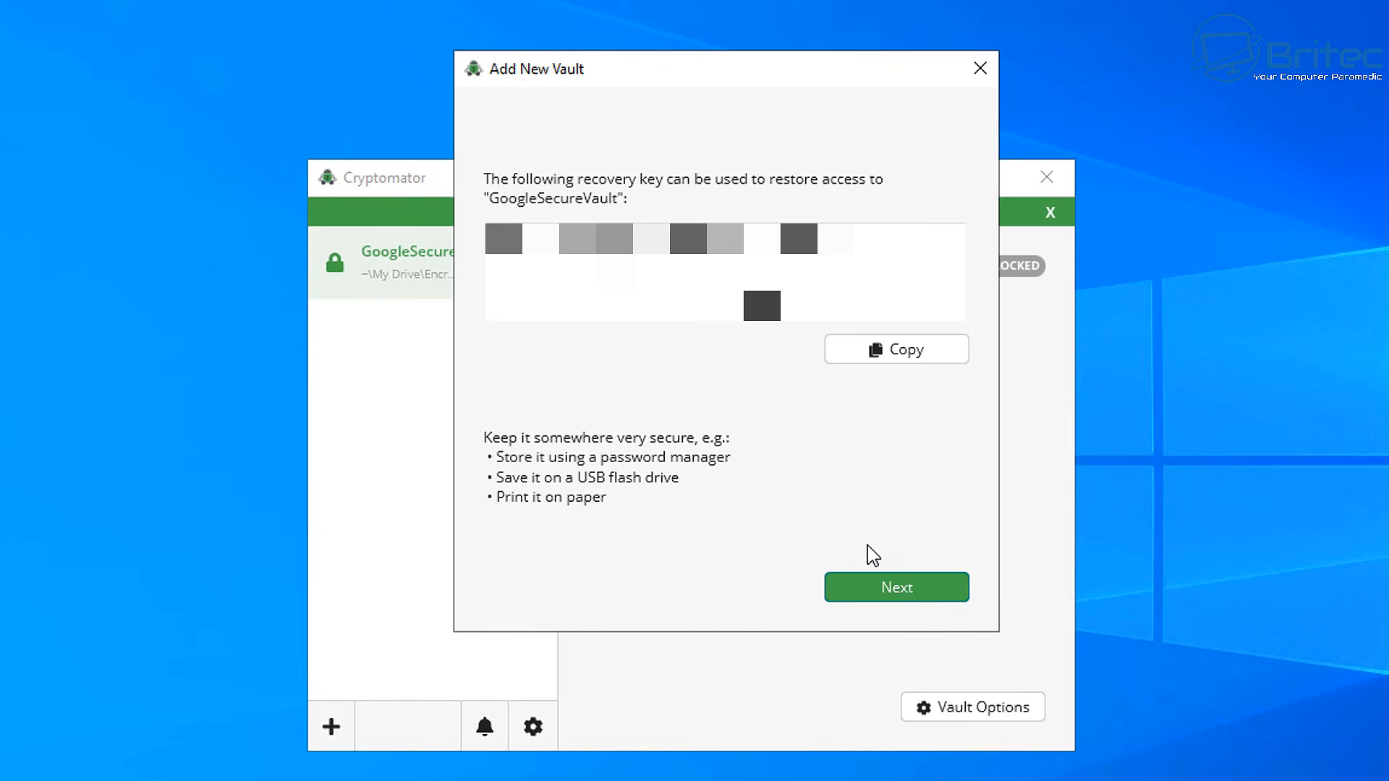
# Copy GoogleSecureVault's recovery key, finish adding the vault, and choose Unlock Now to reach the password prompt
pyautogui.click(881, 347)
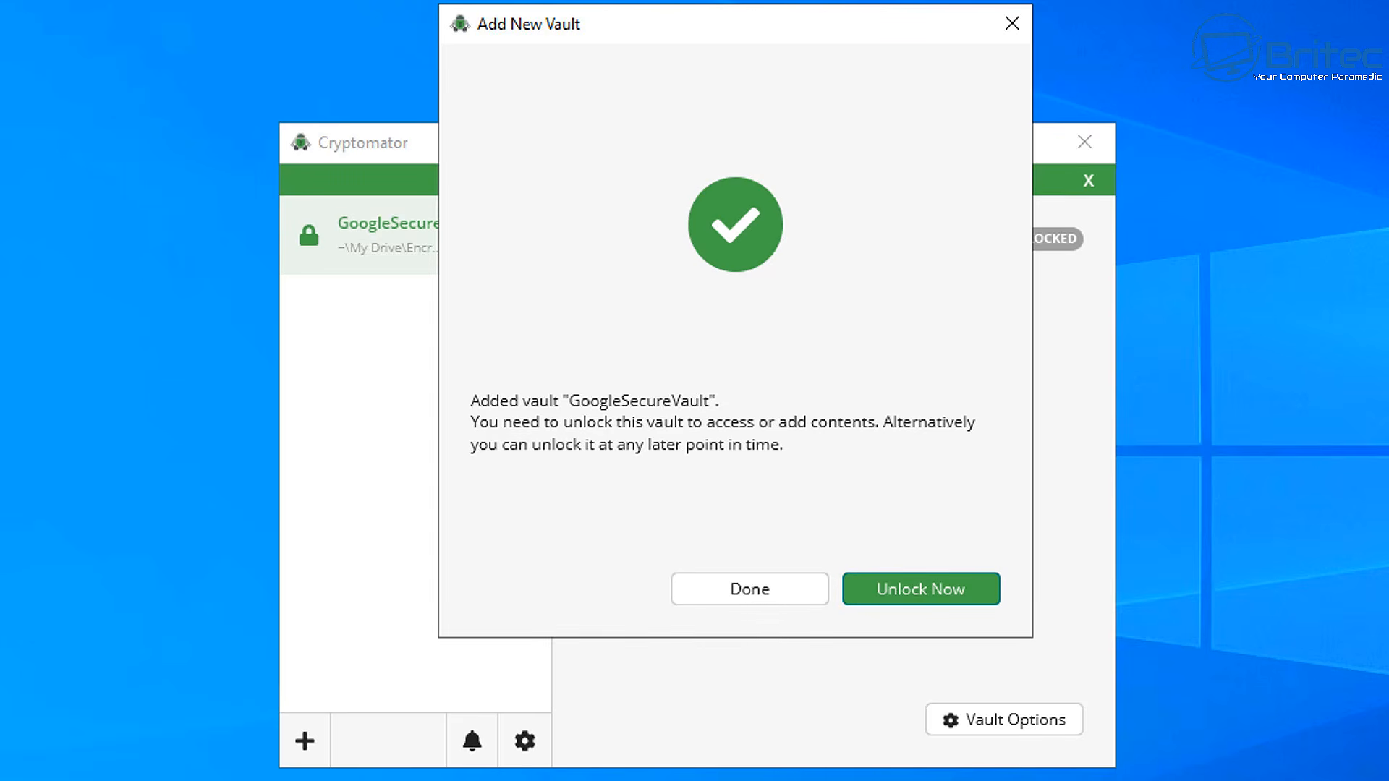
pyautogui.click(909, 584)
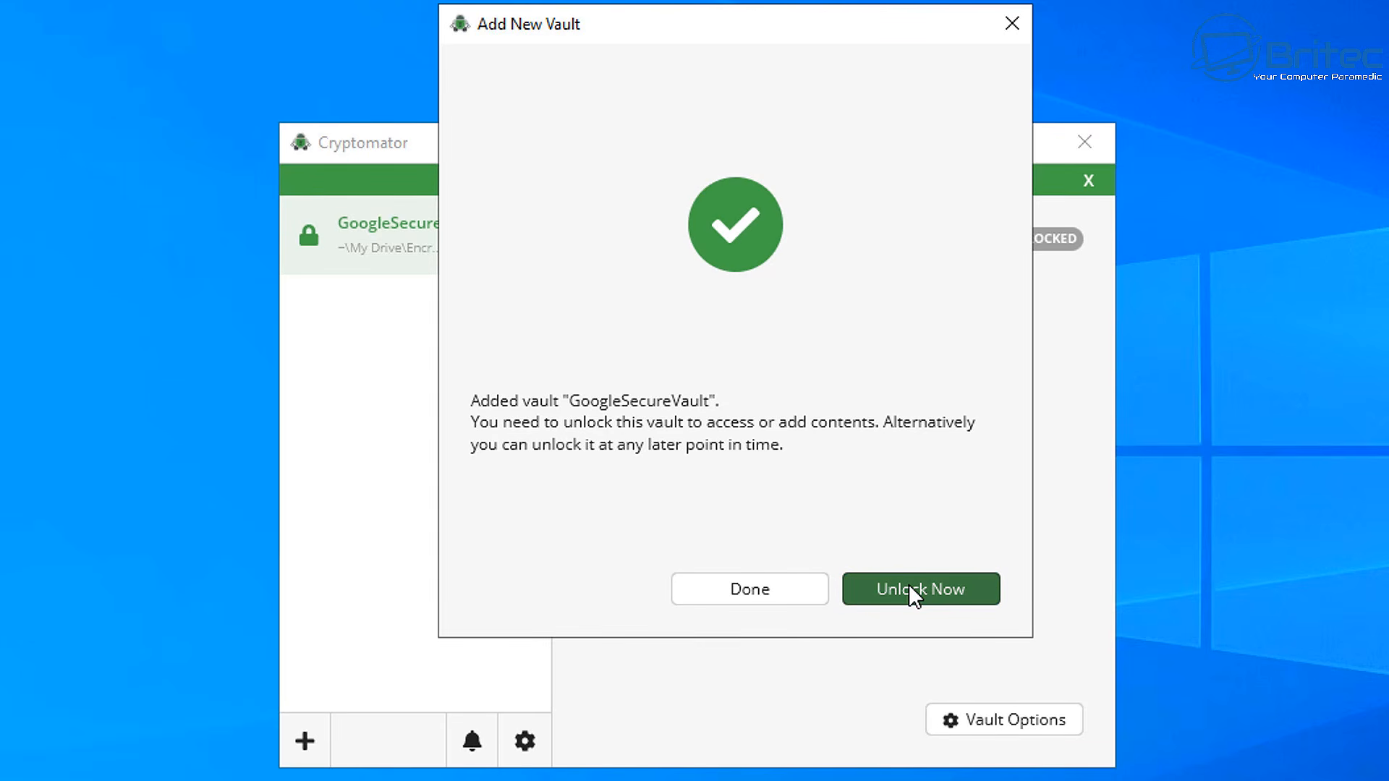
pyautogui.click(909, 584)
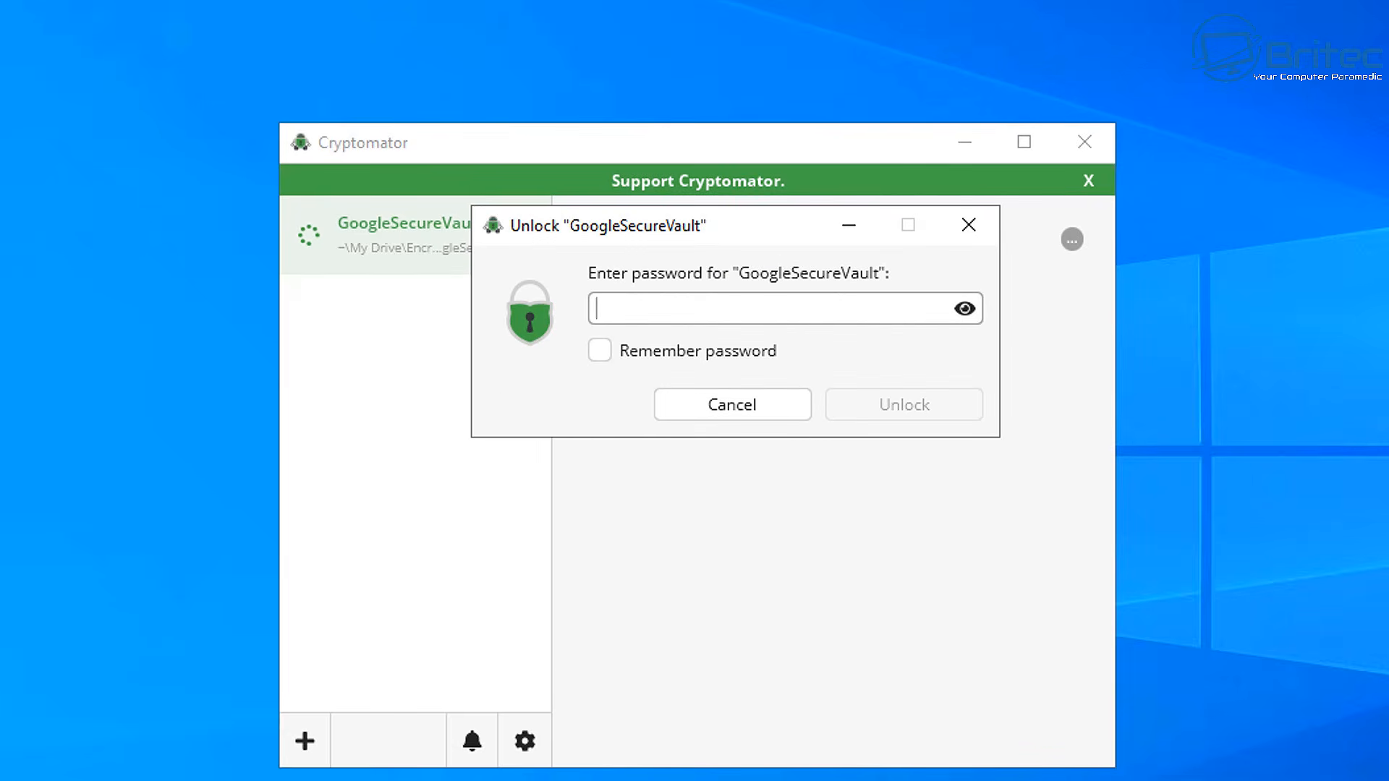
# Unlock GoogleSecureVault with its password, Remember password left off, and reveal it as drive D:
pyautogui.write('••••')
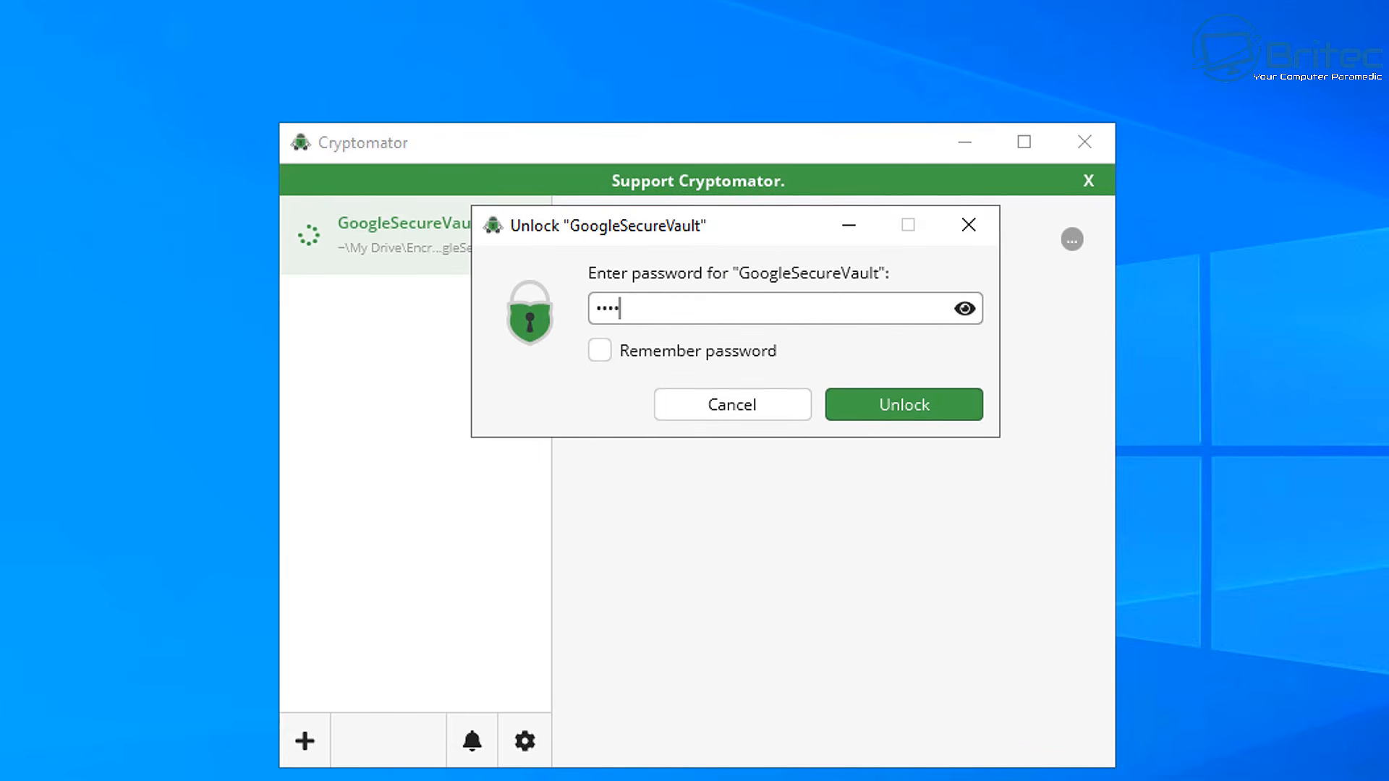
pyautogui.write('••••••')
pyautogui.click(598, 352)
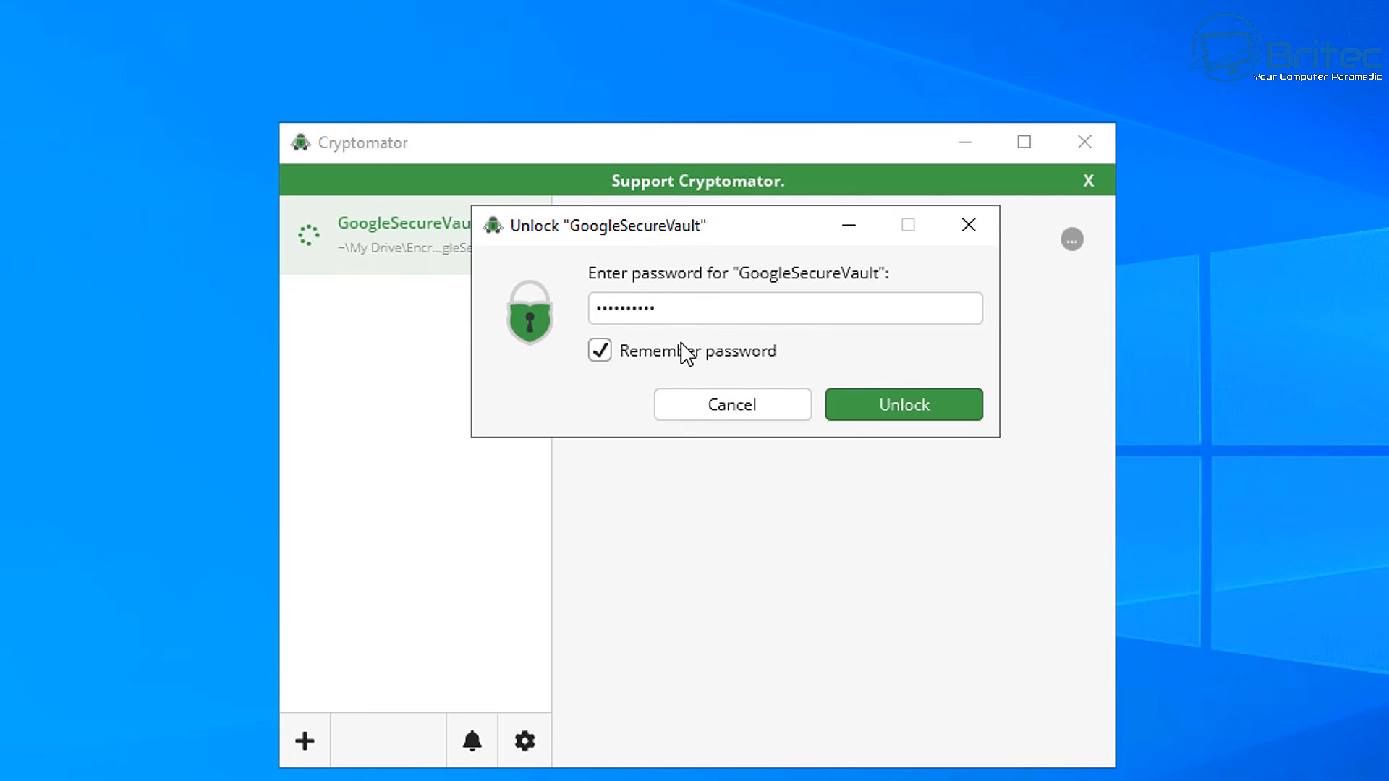
pyautogui.click(607, 354)
pyautogui.click(945, 400)
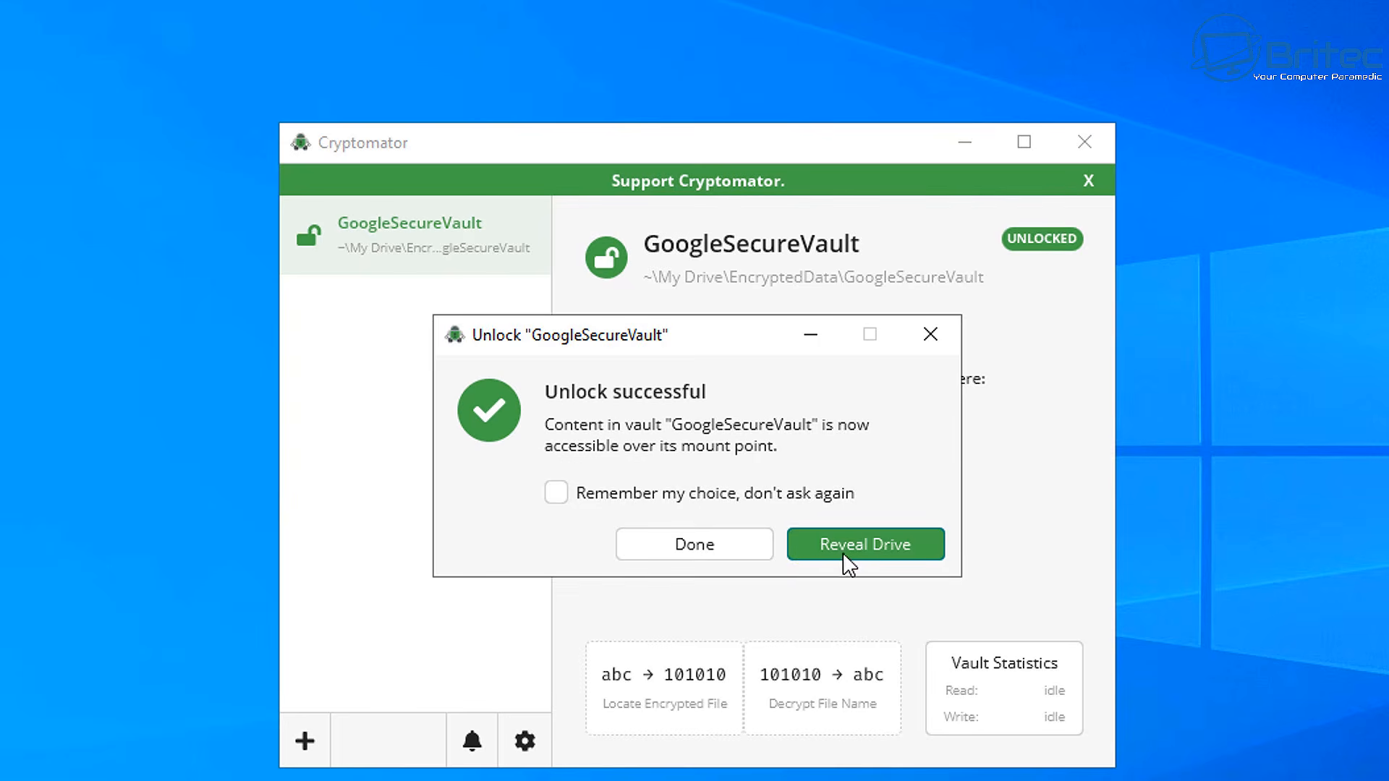
pyautogui.click(884, 545)
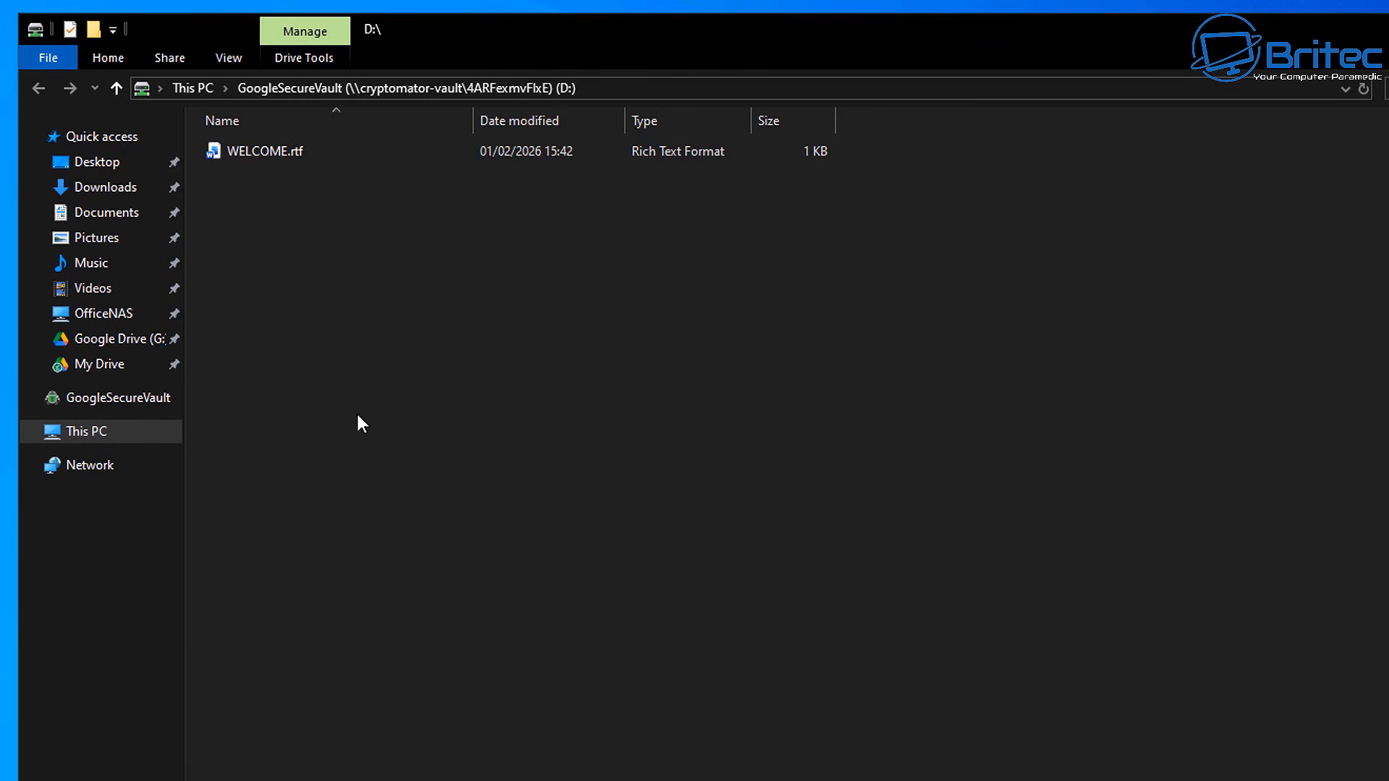
pyautogui.click(108, 433)
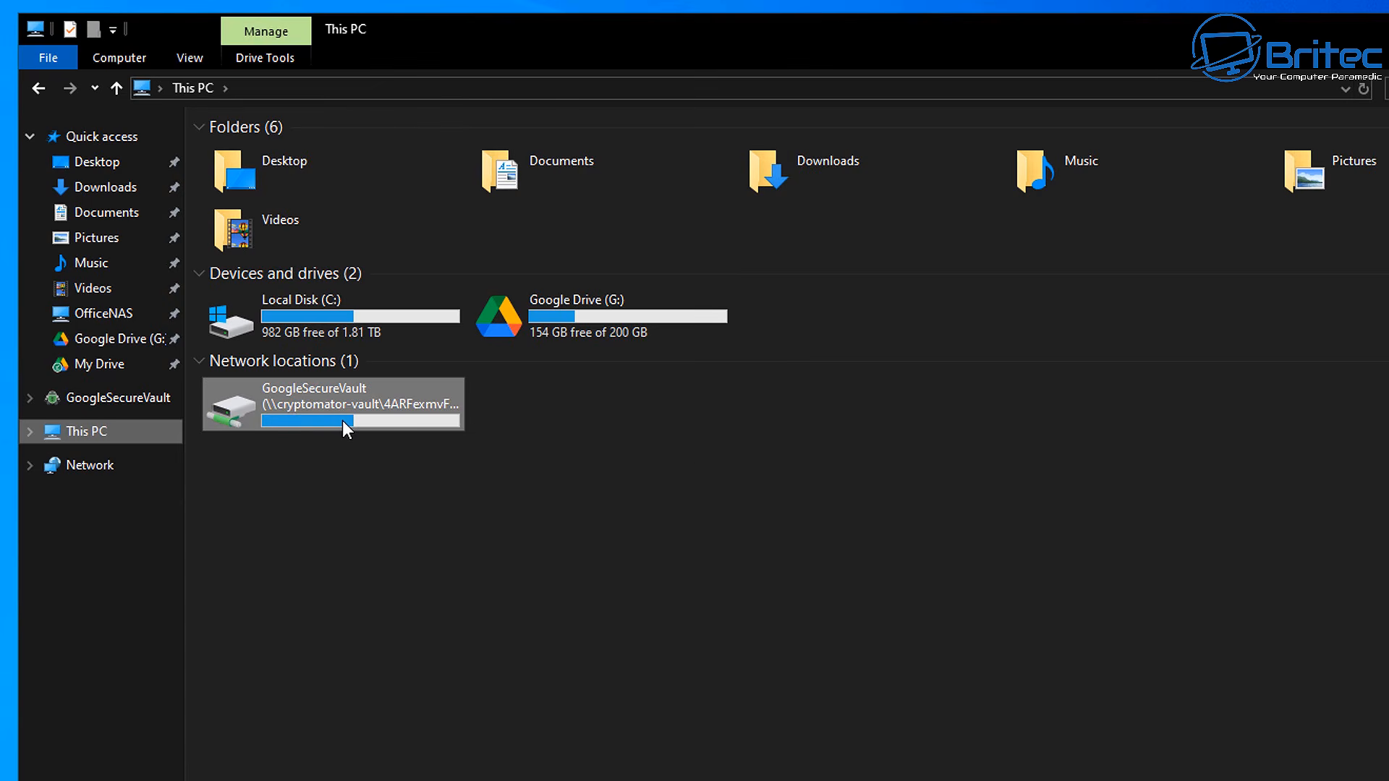
pyautogui.moveTo(346, 429)
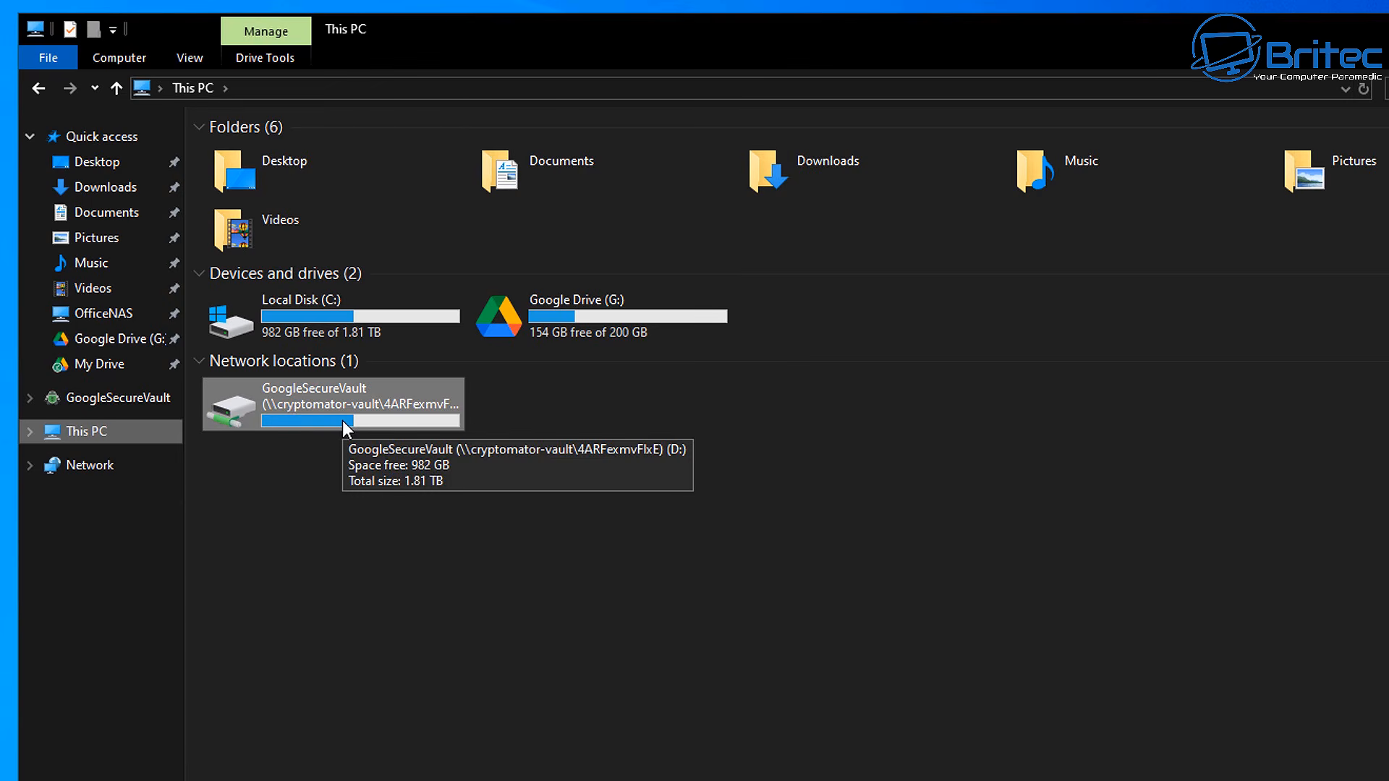
pyautogui.doubleClick(380, 415)
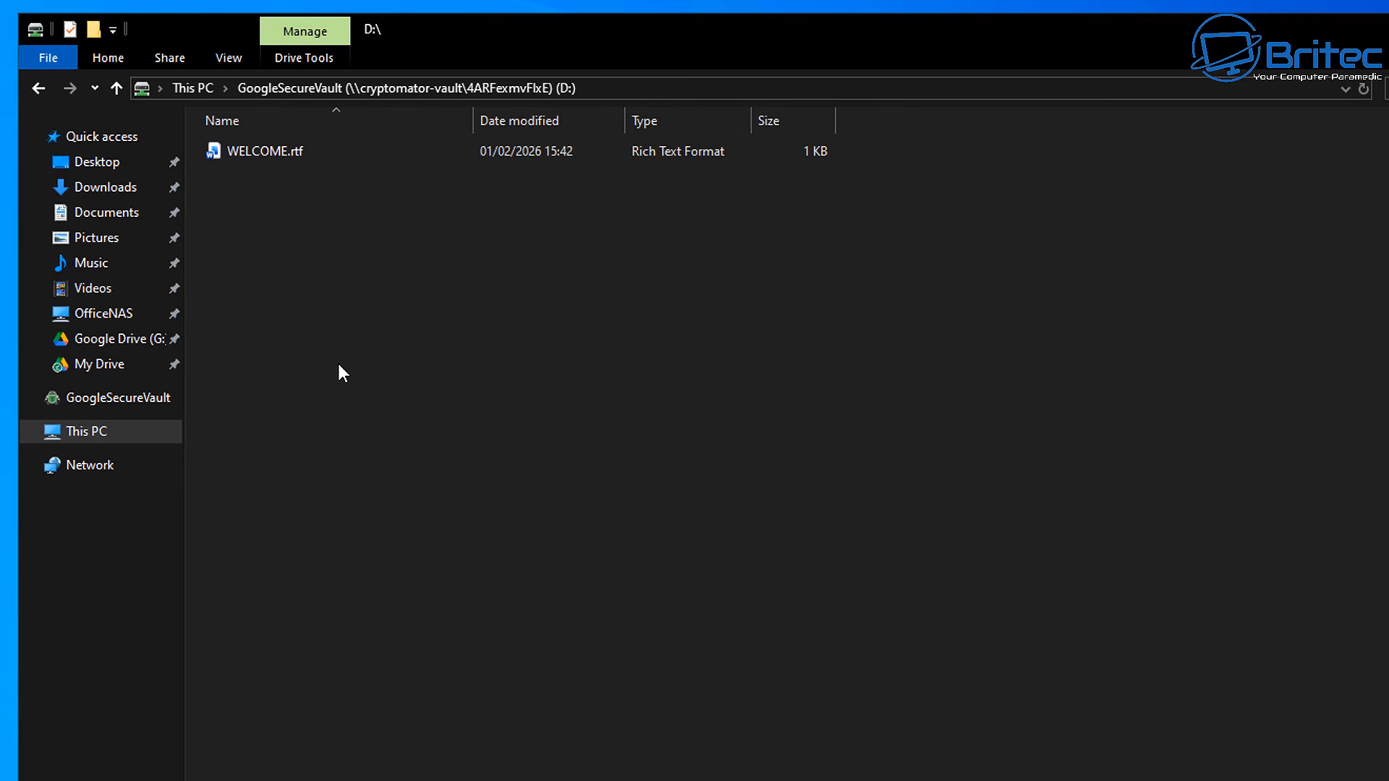
pyautogui.click(102, 434)
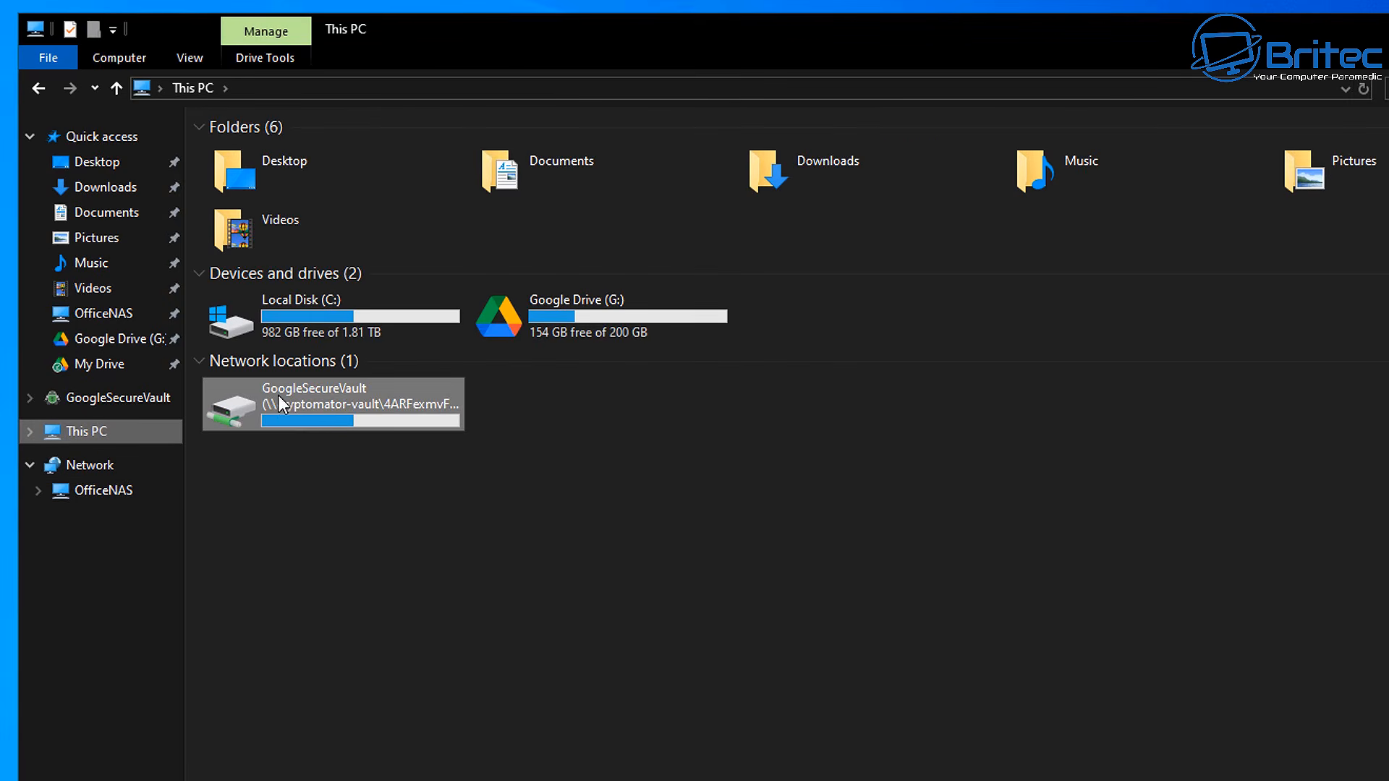
pyautogui.doubleClick(310, 406)
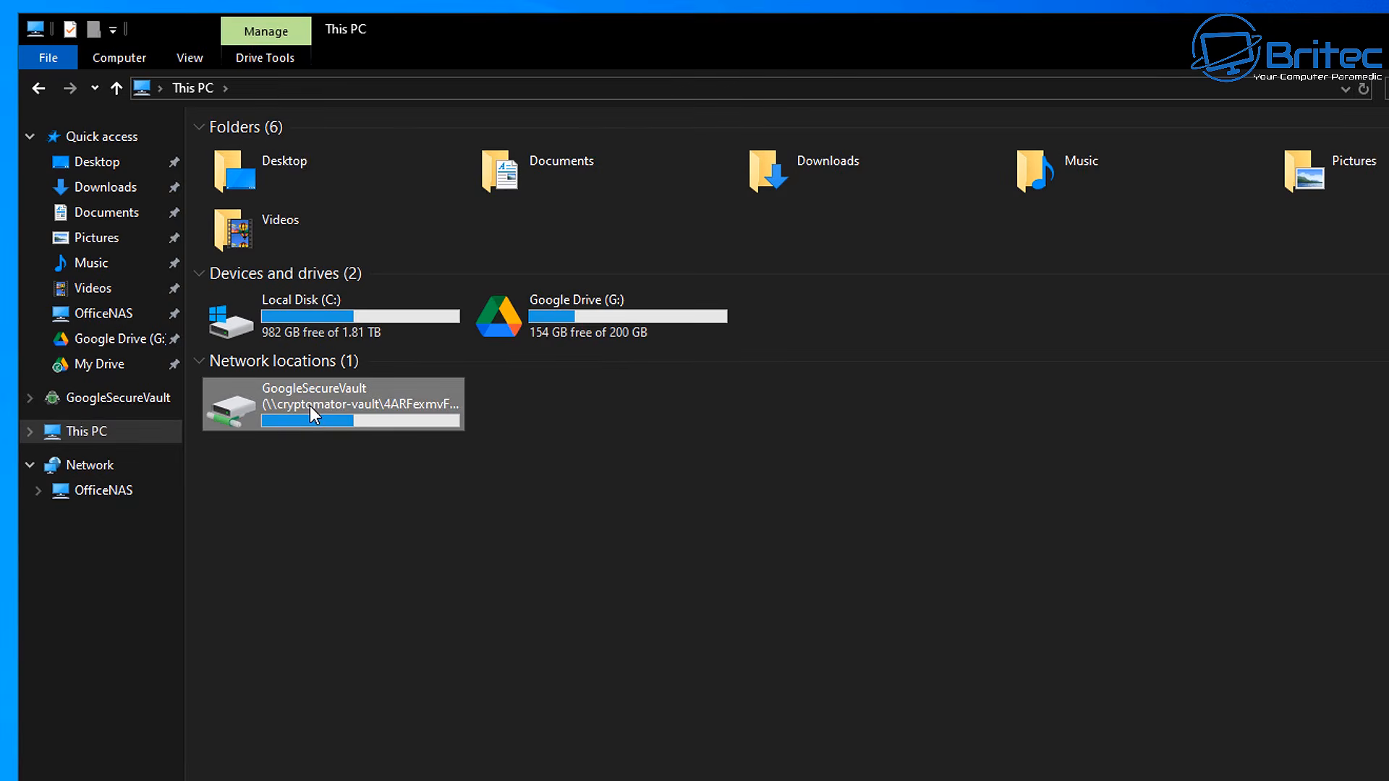
# Create a new text document named secret.txt on the vault drive and open it in Notepad
pyautogui.rightClick(233, 218)
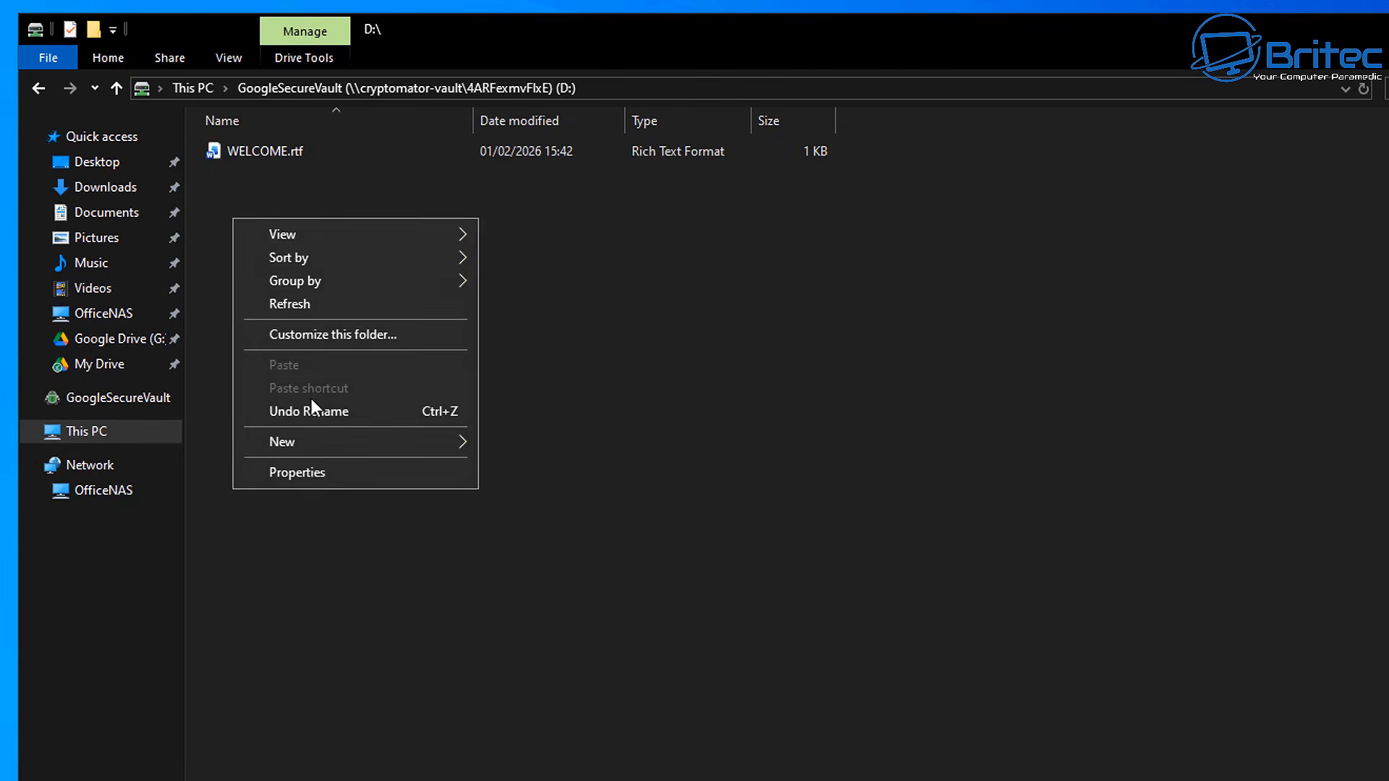
pyautogui.moveTo(310, 443)
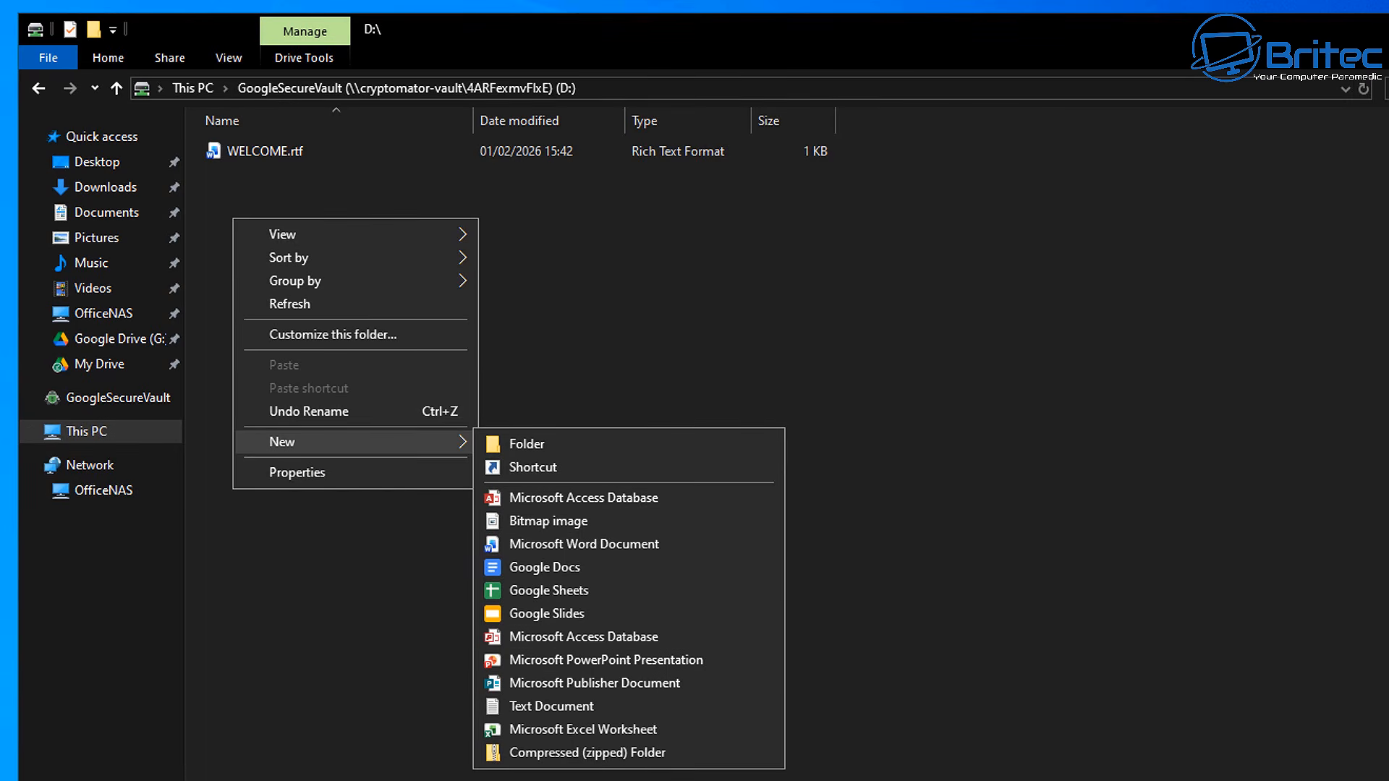
pyautogui.click(557, 709)
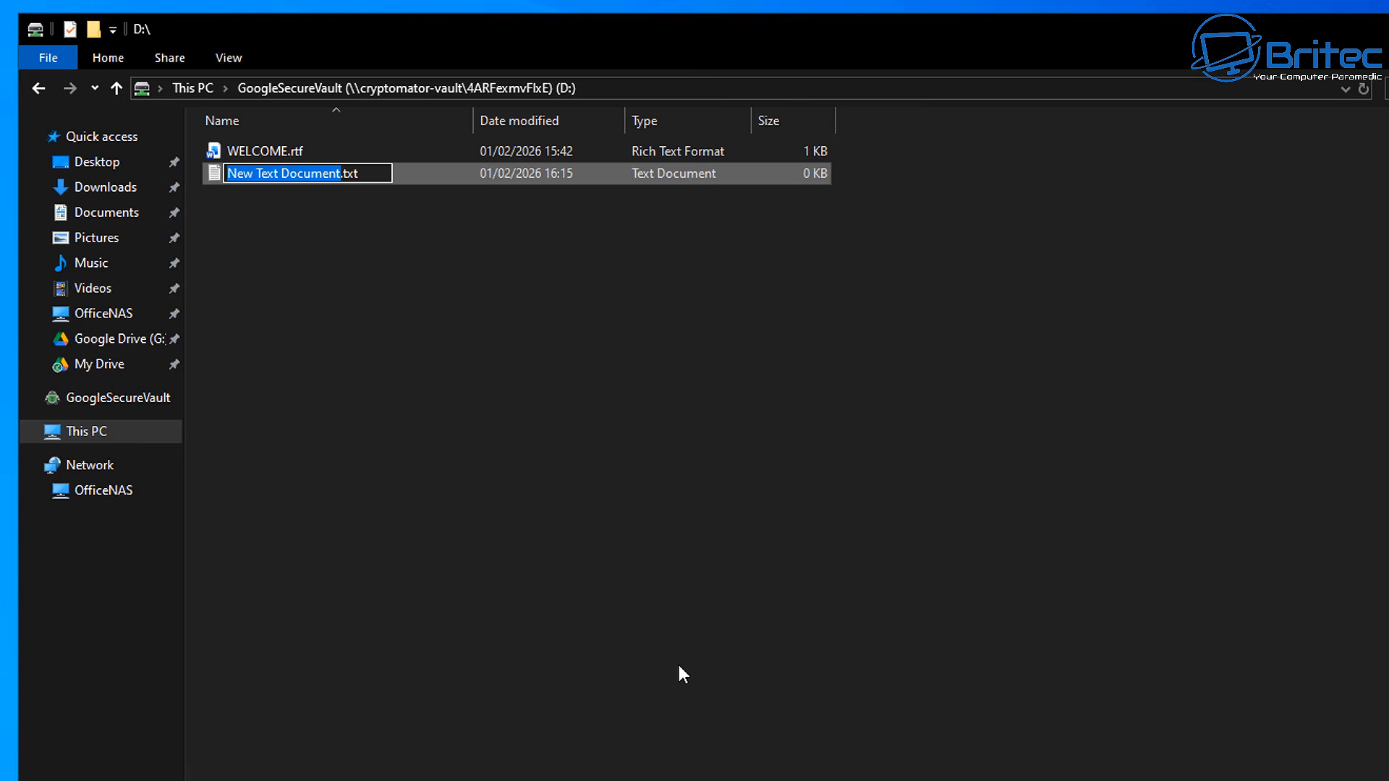
pyautogui.write('secret')
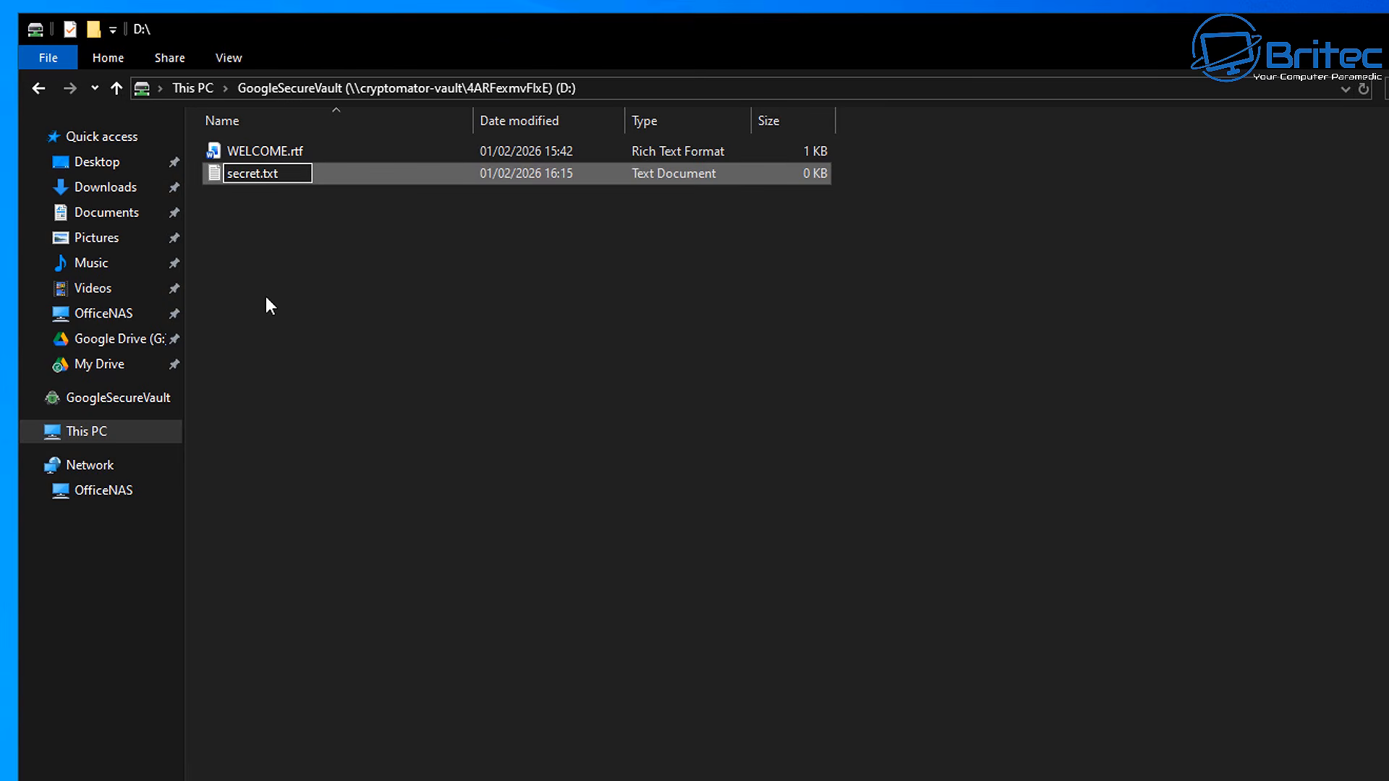
pyautogui.click(248, 207)
pyautogui.doubleClick(249, 175)
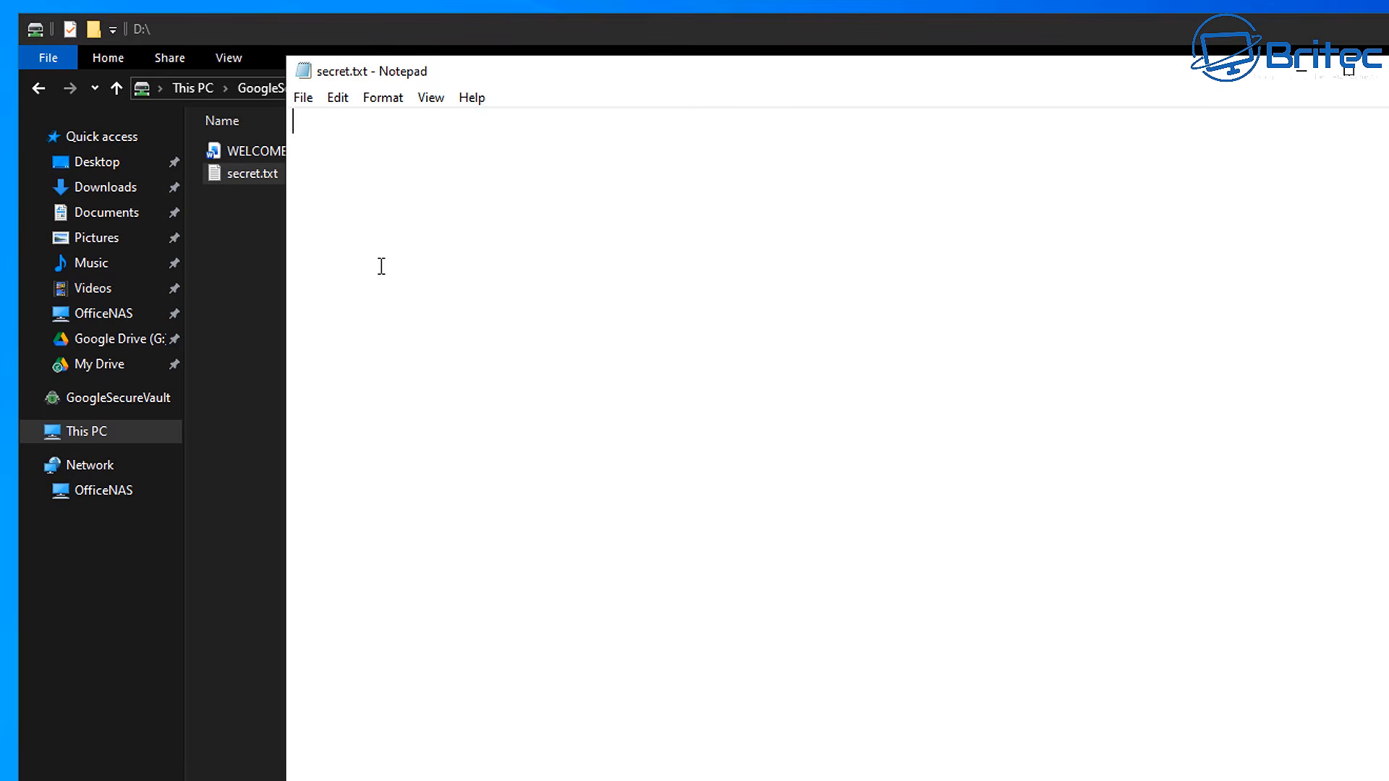
# Write a one-line note warning not to share a password, save secret.txt, and close Notepad
pyautogui.write('do')
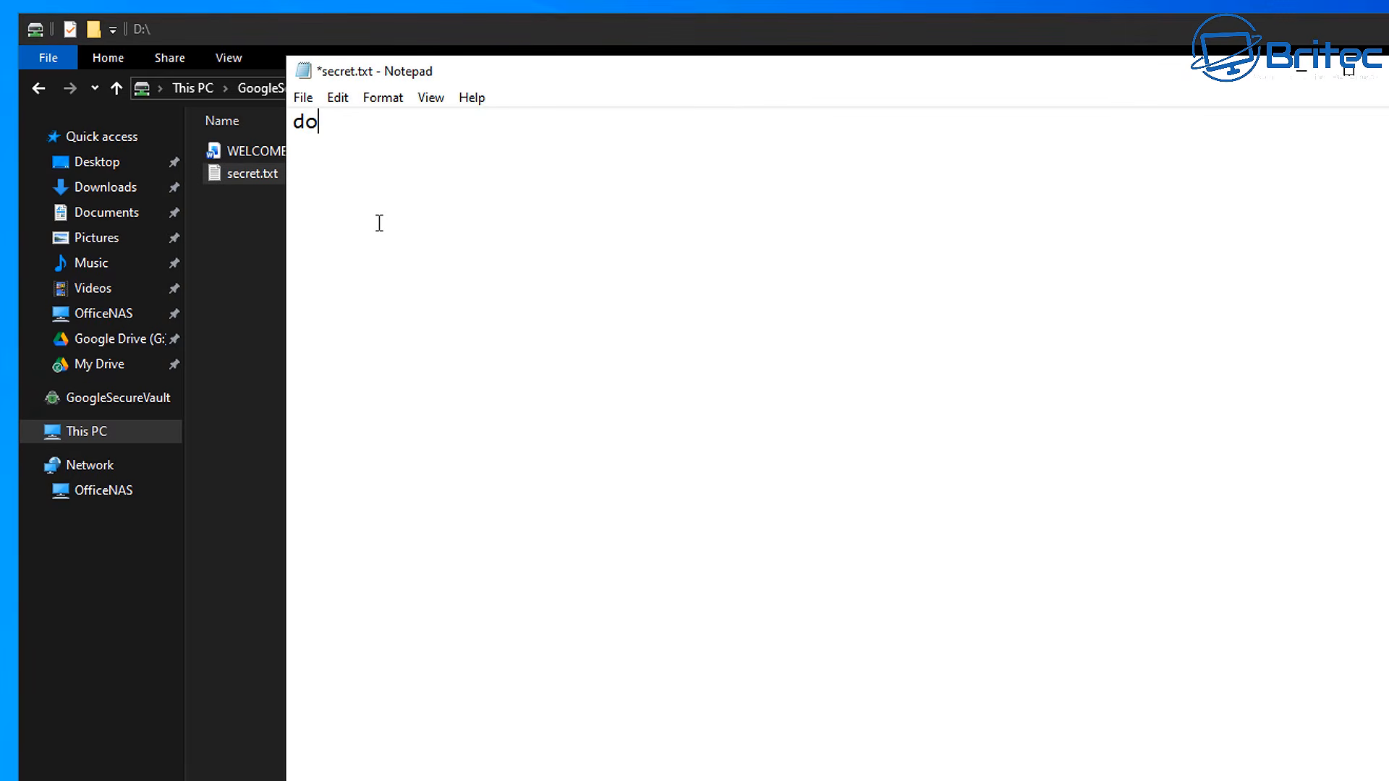
pyautogui.write("n't tell any")
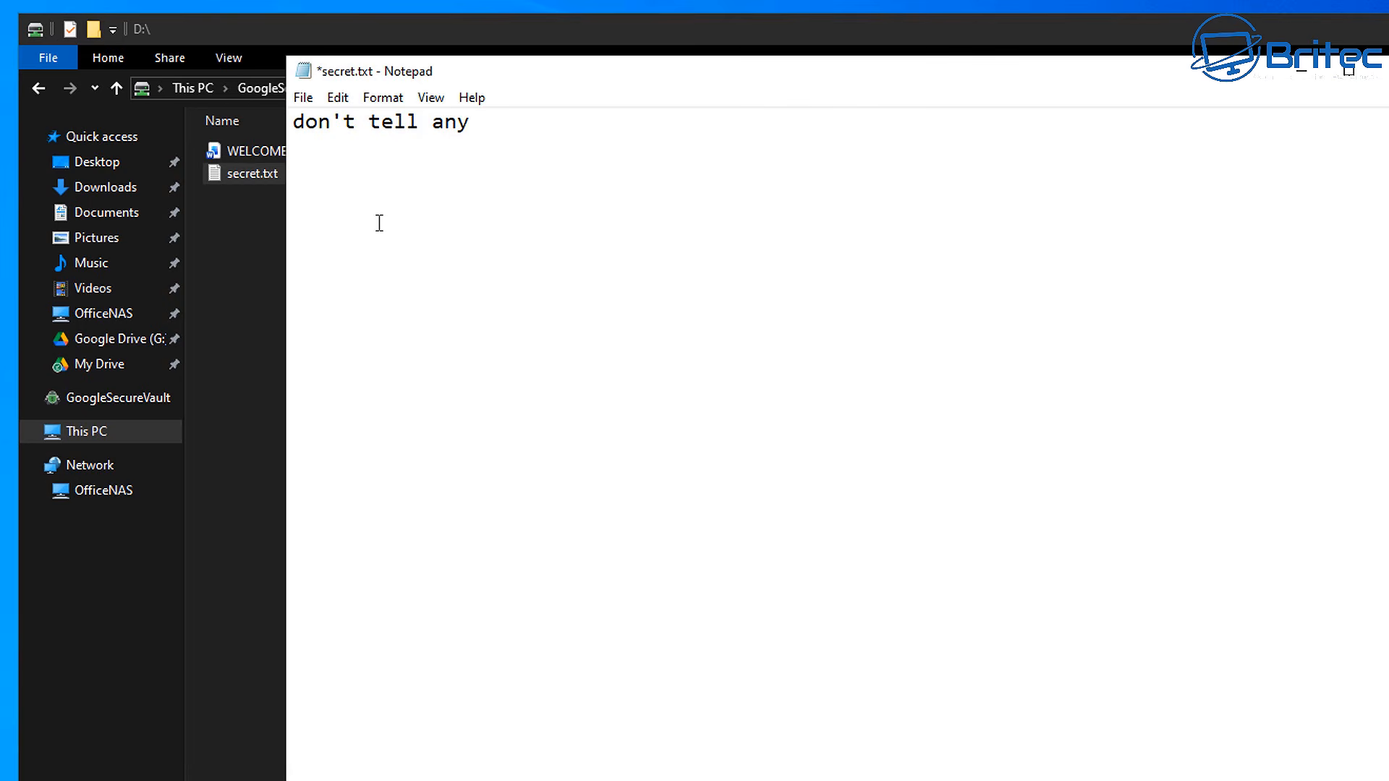
pyautogui.write('one my password')
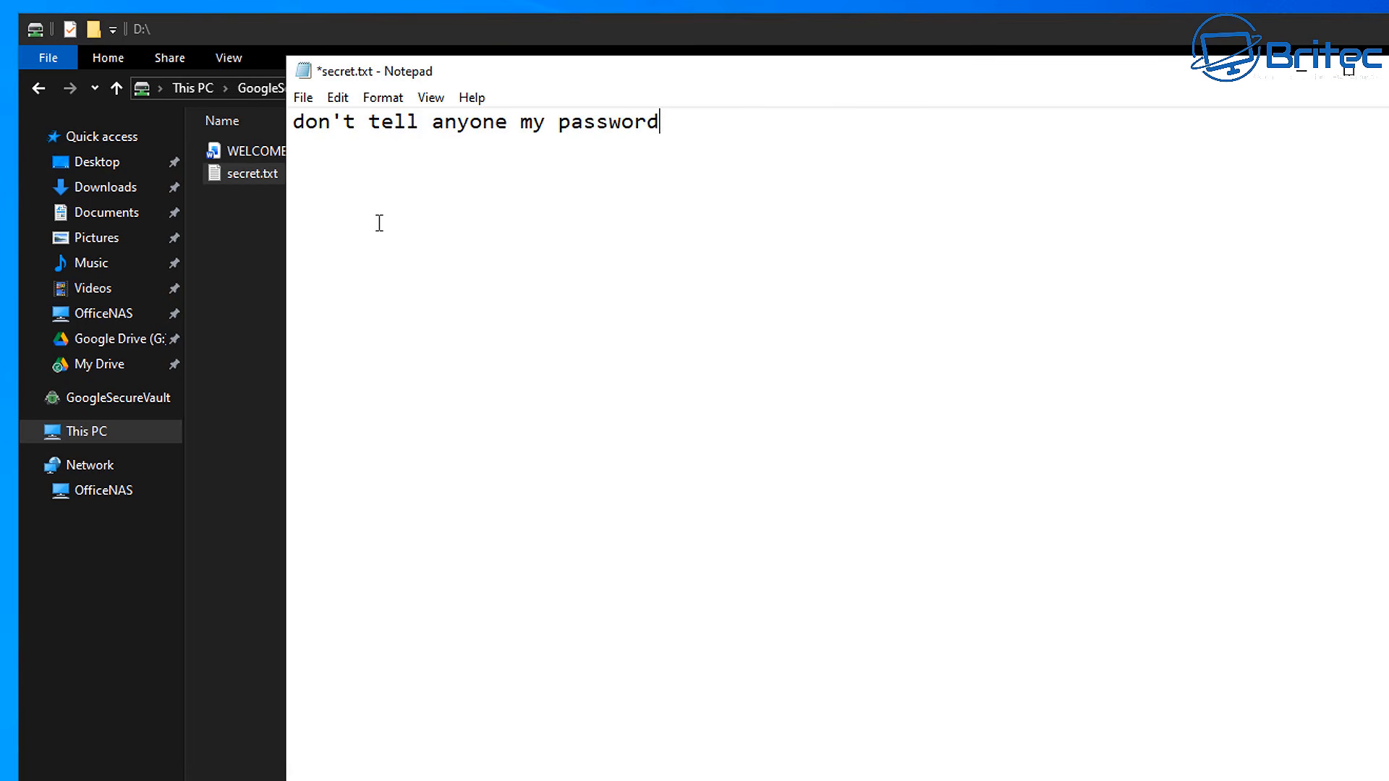
pyautogui.write(' 1234')
pyautogui.click(302, 97)
pyautogui.click(332, 191)
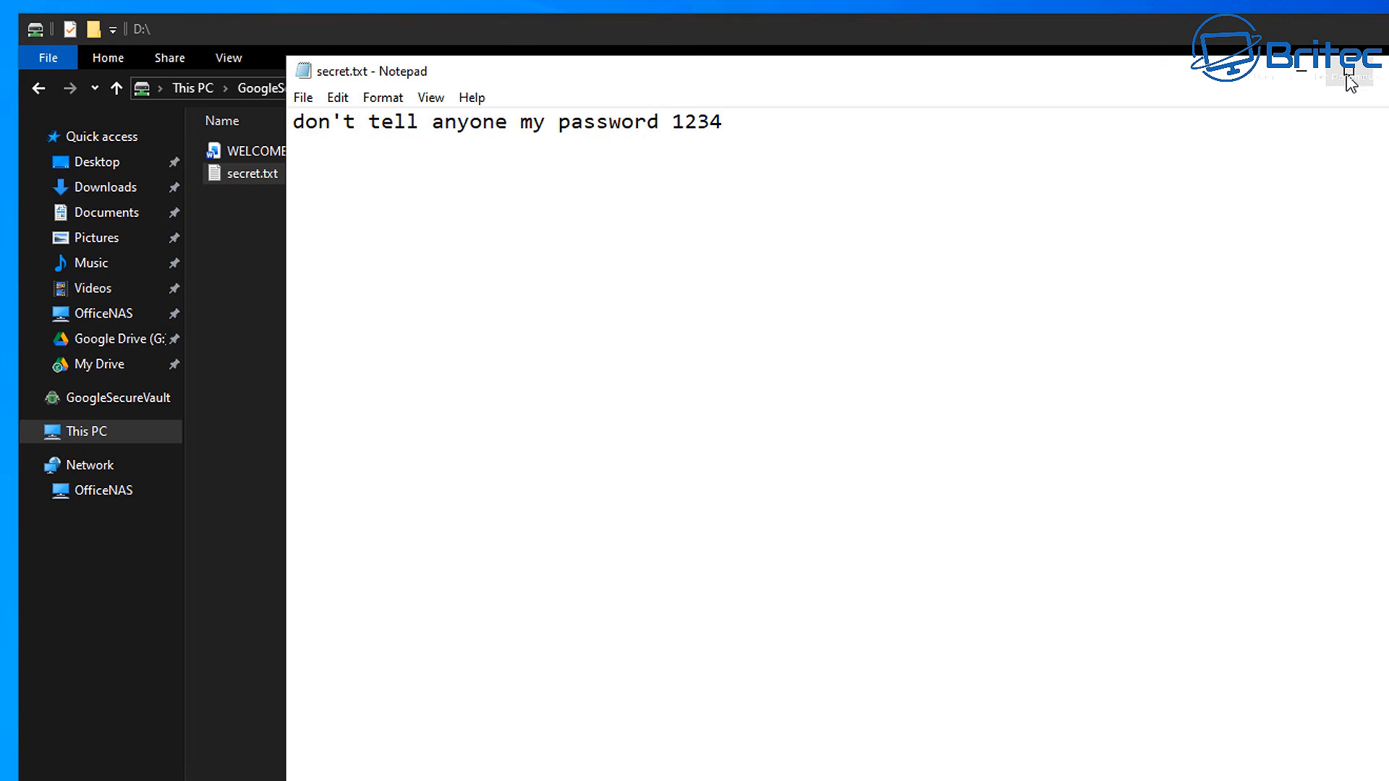
pyautogui.click(1379, 71)
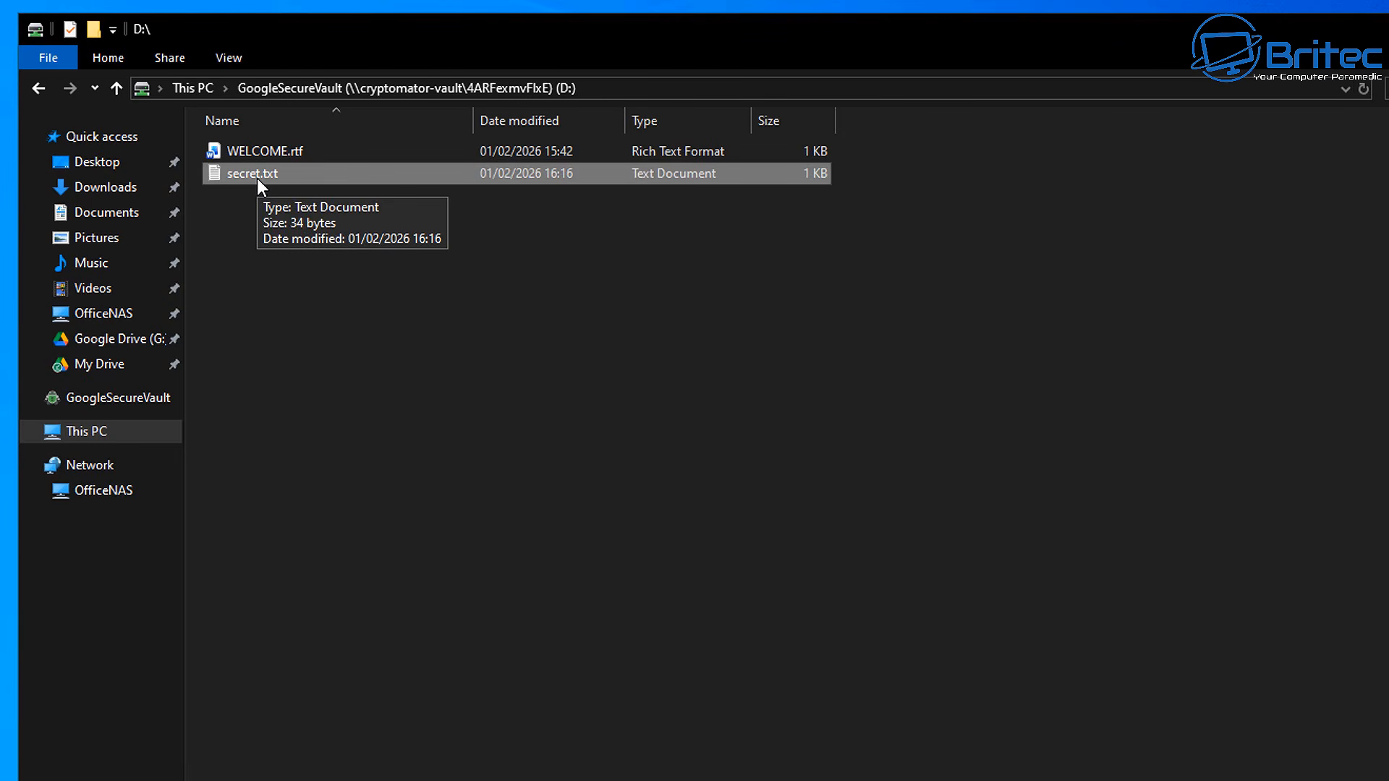
# Browse My Drive > EncryptedData > GoogleSecureVault to view the encrypted files, then go back to My Drive
pyautogui.click(102, 365)
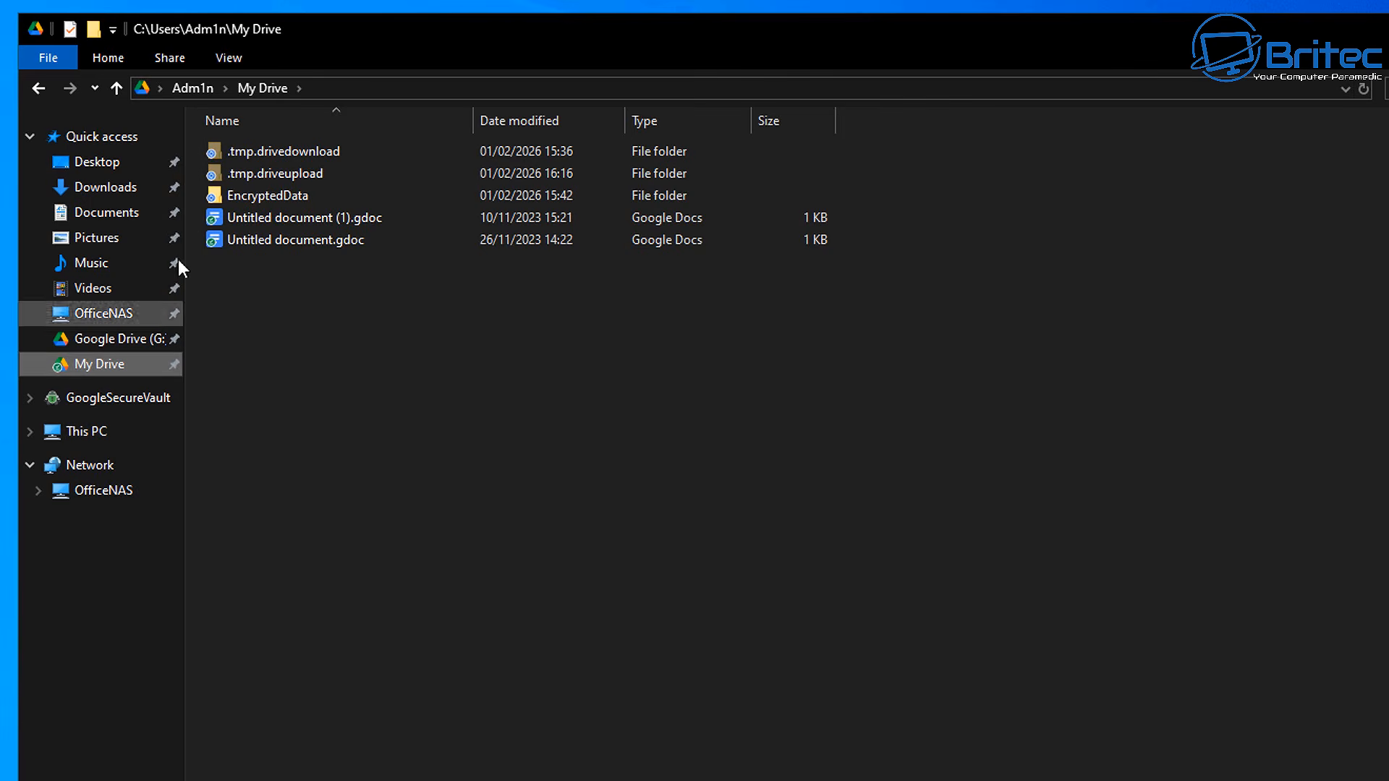
pyautogui.moveTo(246, 200)
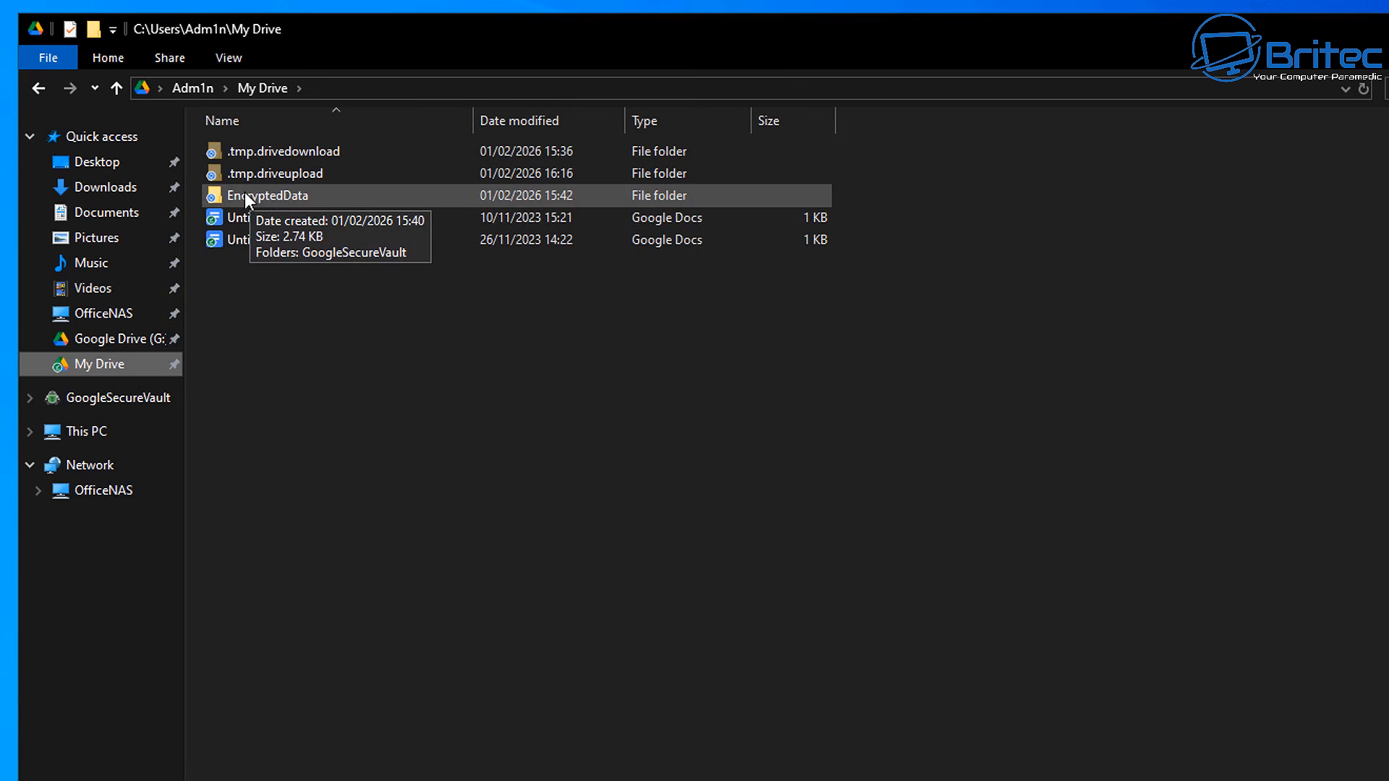
pyautogui.doubleClick(311, 193)
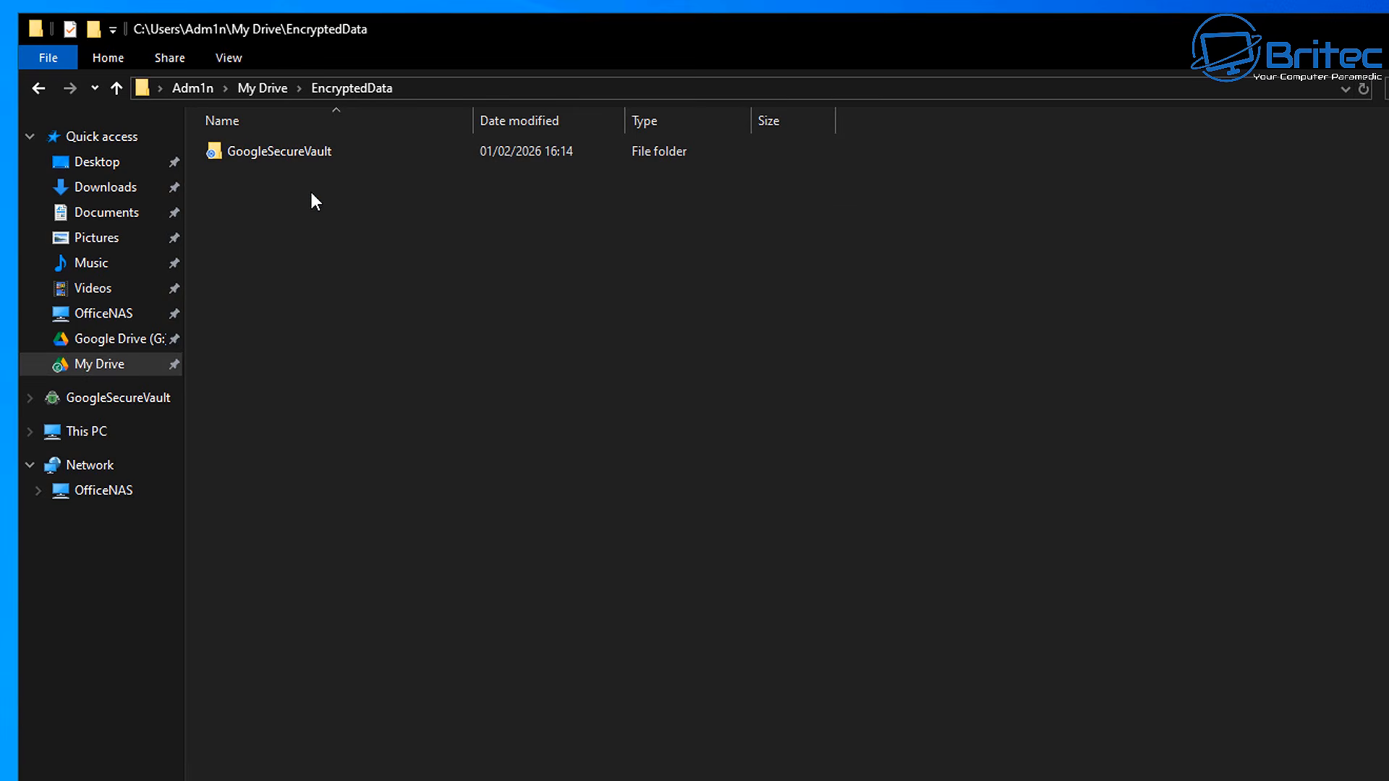
pyautogui.doubleClick(303, 153)
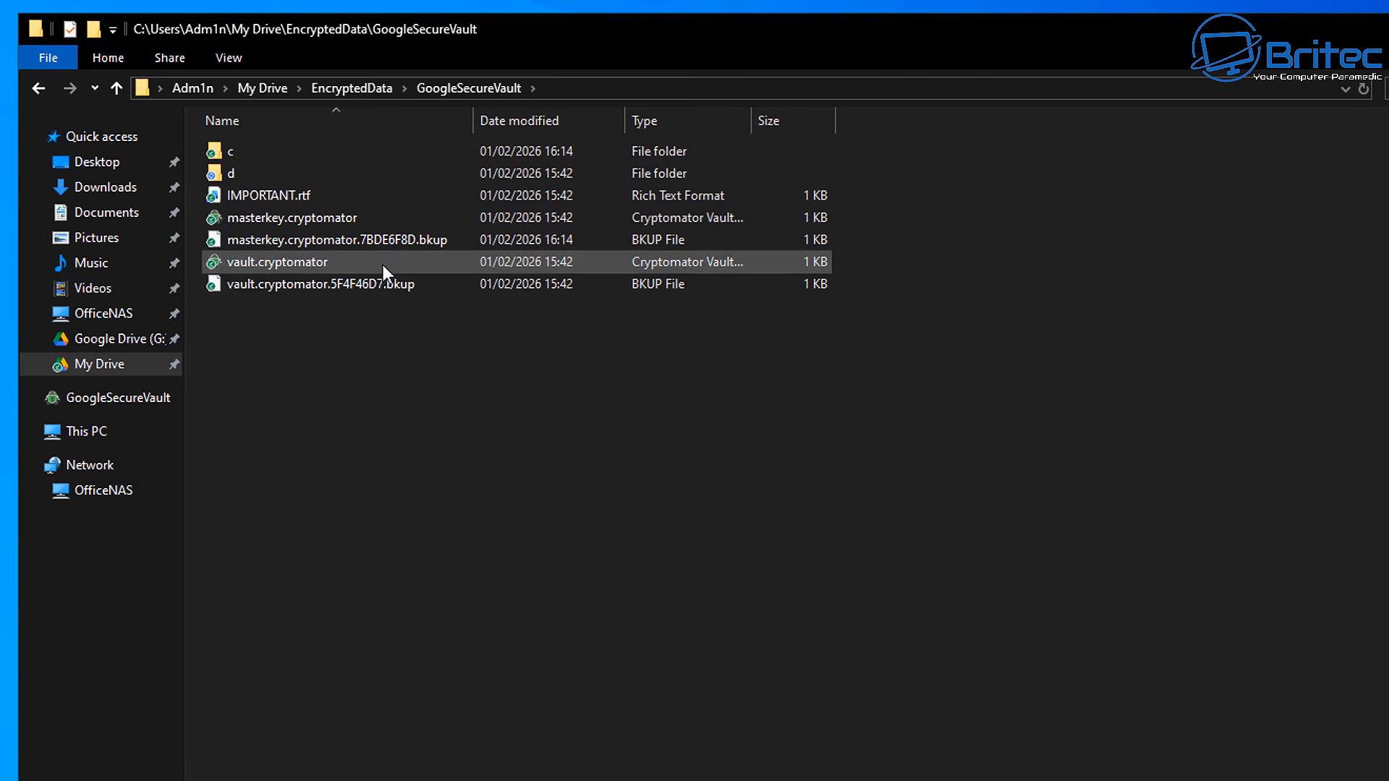
pyautogui.click(39, 89)
pyautogui.click(39, 90)
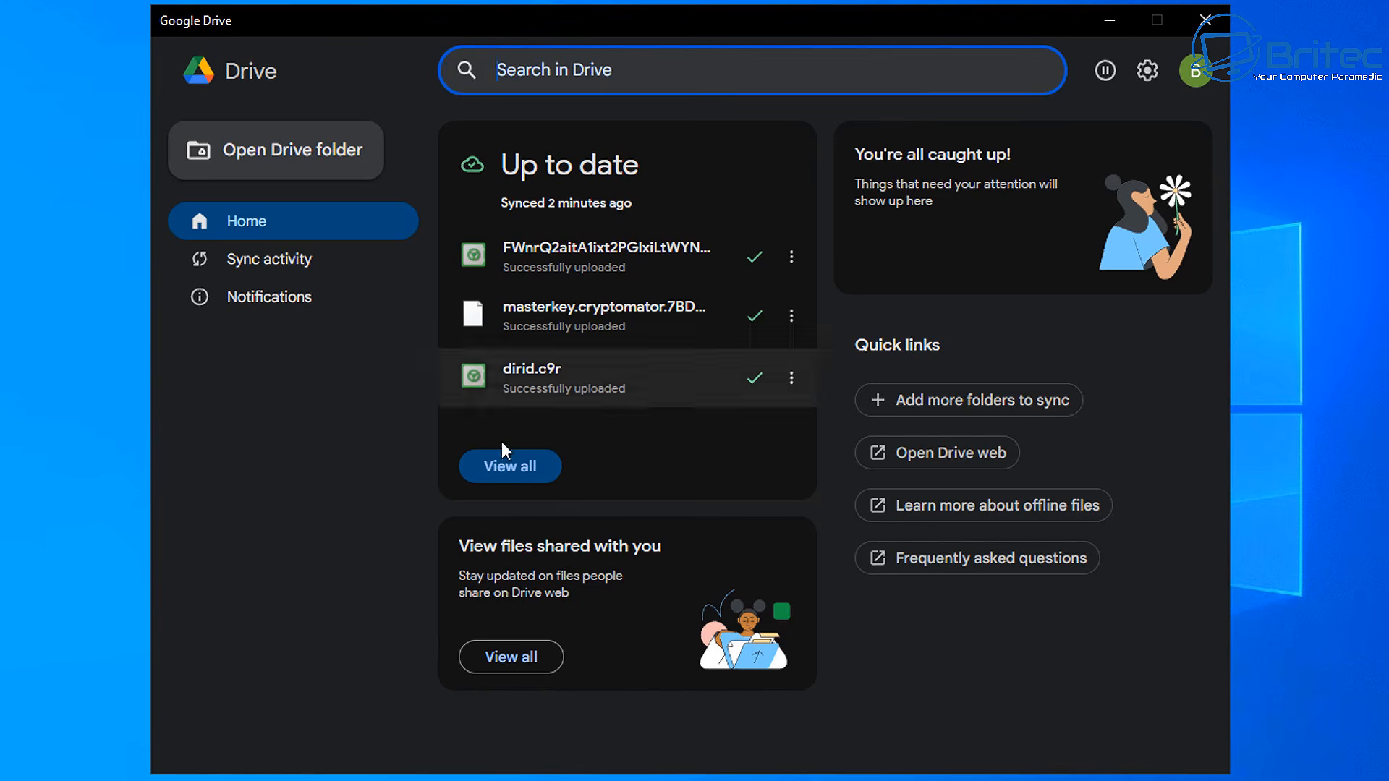
# Show the full Sync activity list and scroll through the uploaded vault files
pyautogui.click(504, 472)
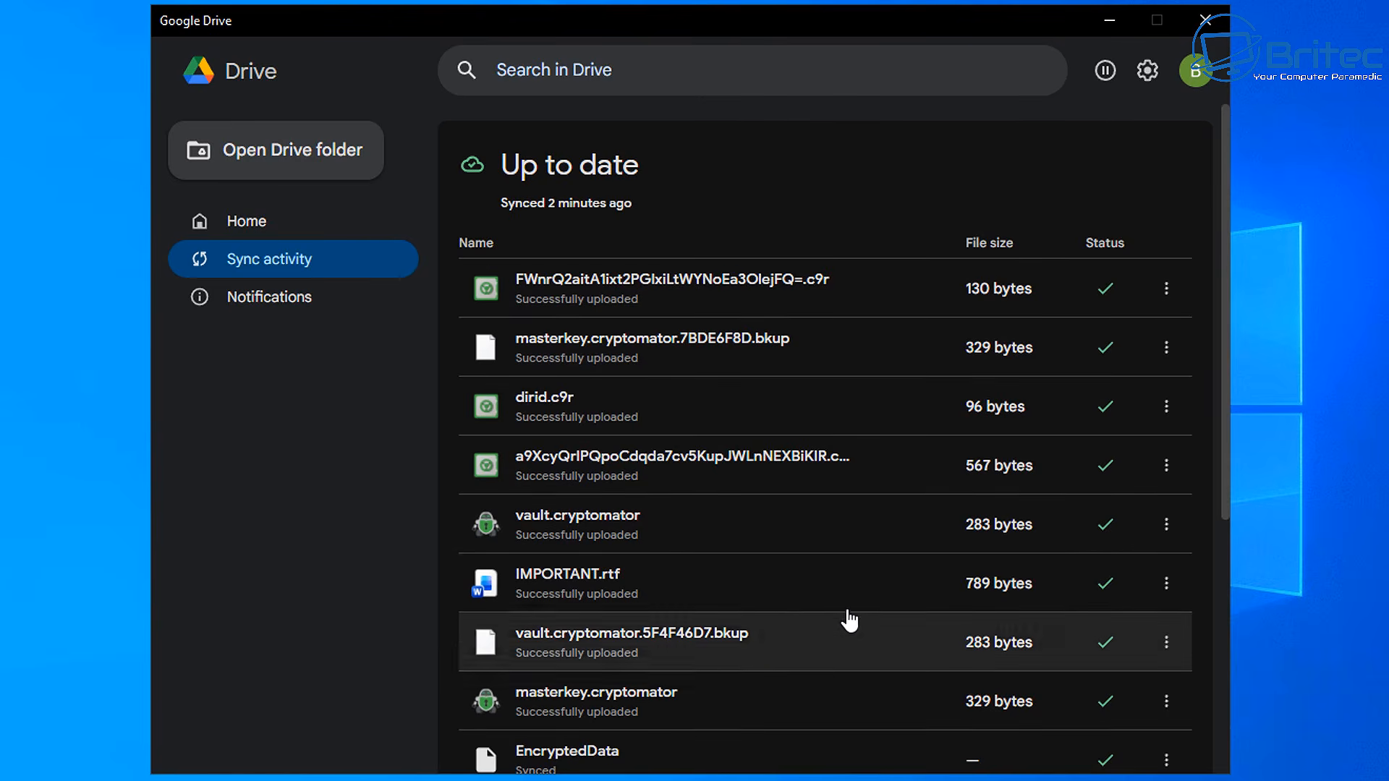
pyautogui.scroll(-5, 682, 344)
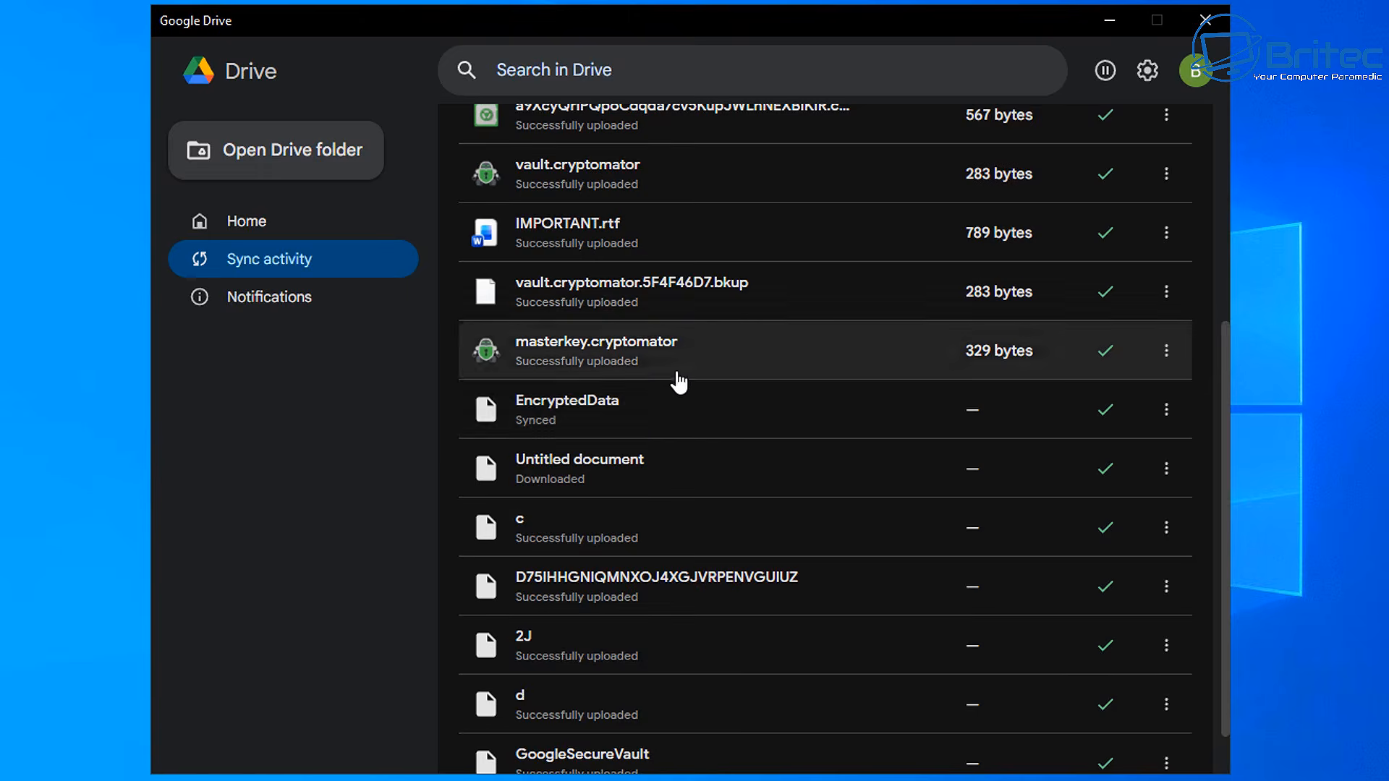
pyautogui.scroll(5, 675, 369)
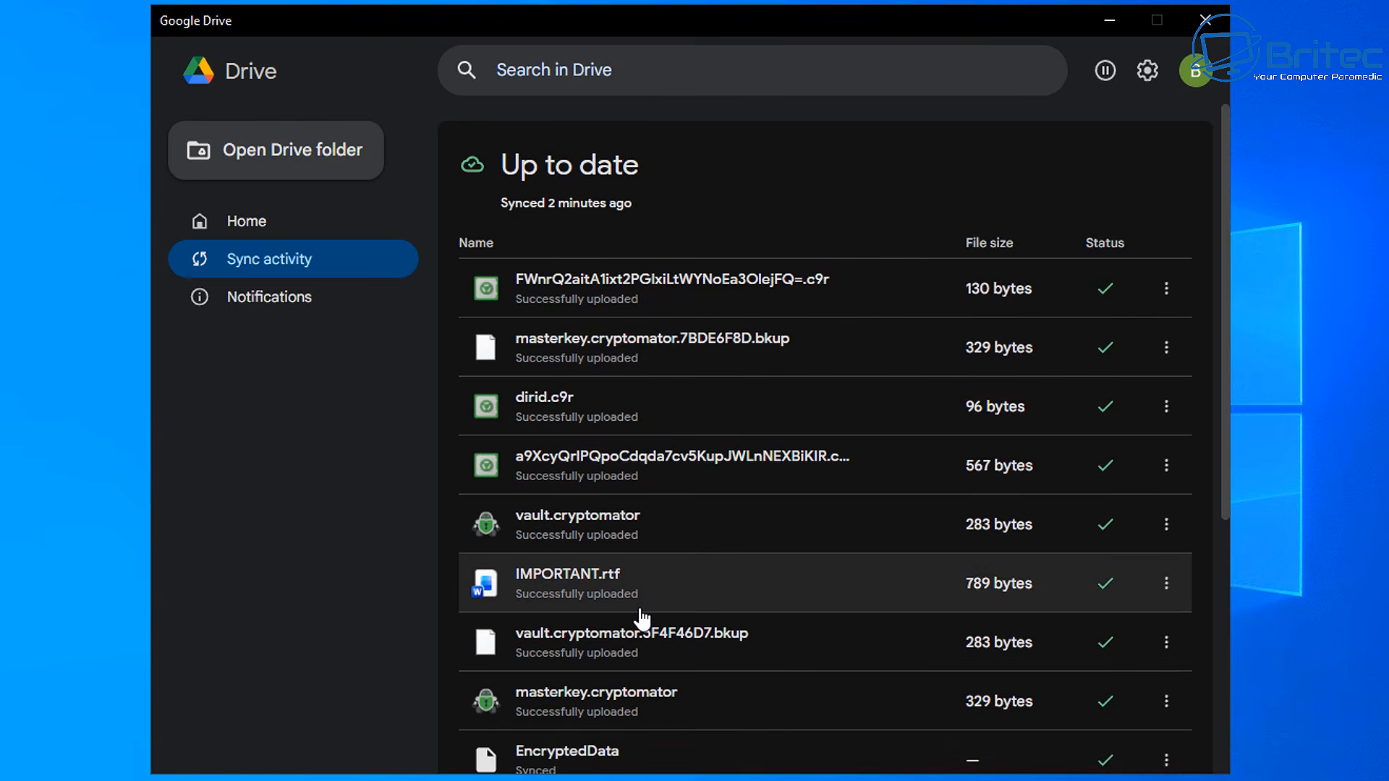
pyautogui.scroll(-5, 641, 619)
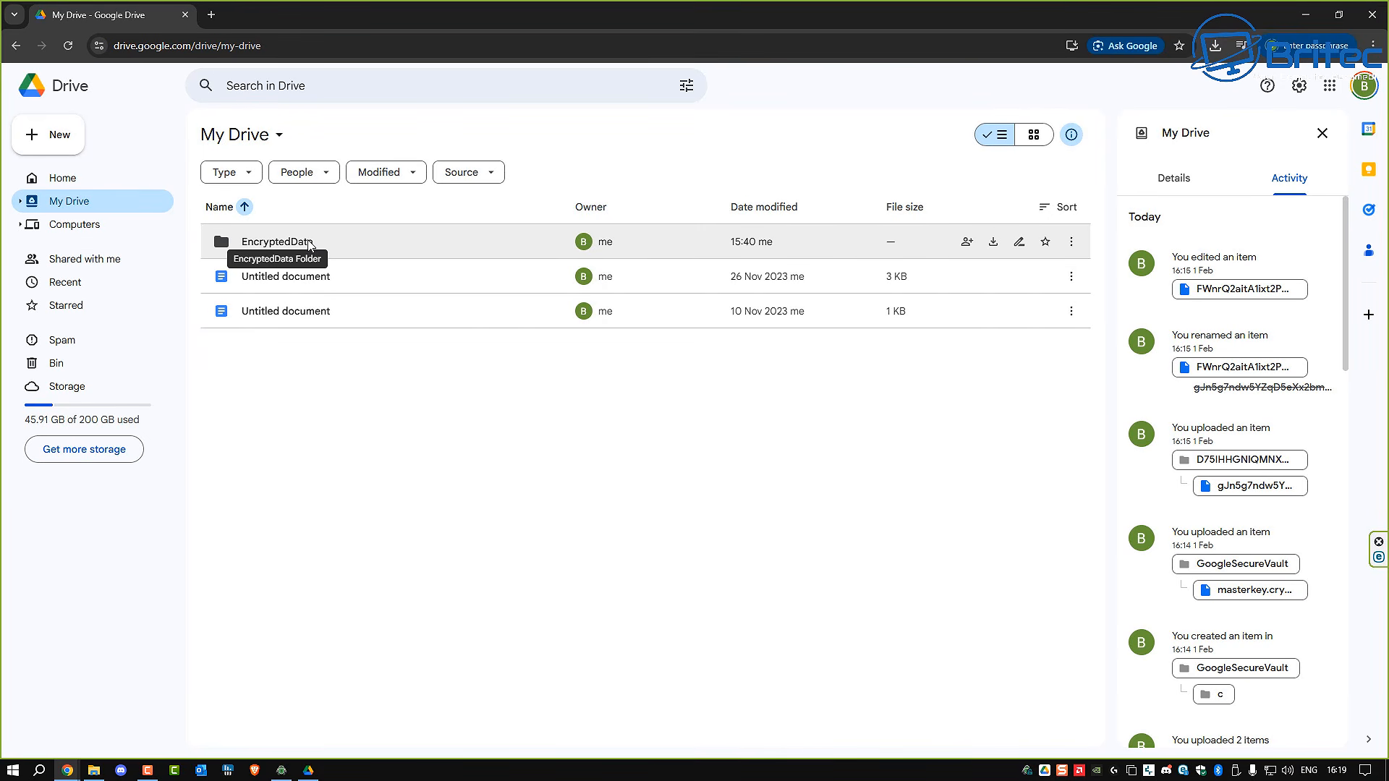
# Open EncryptedData, then GoogleSecureVault, in the Google Drive web view
pyautogui.doubleClick(309, 243)
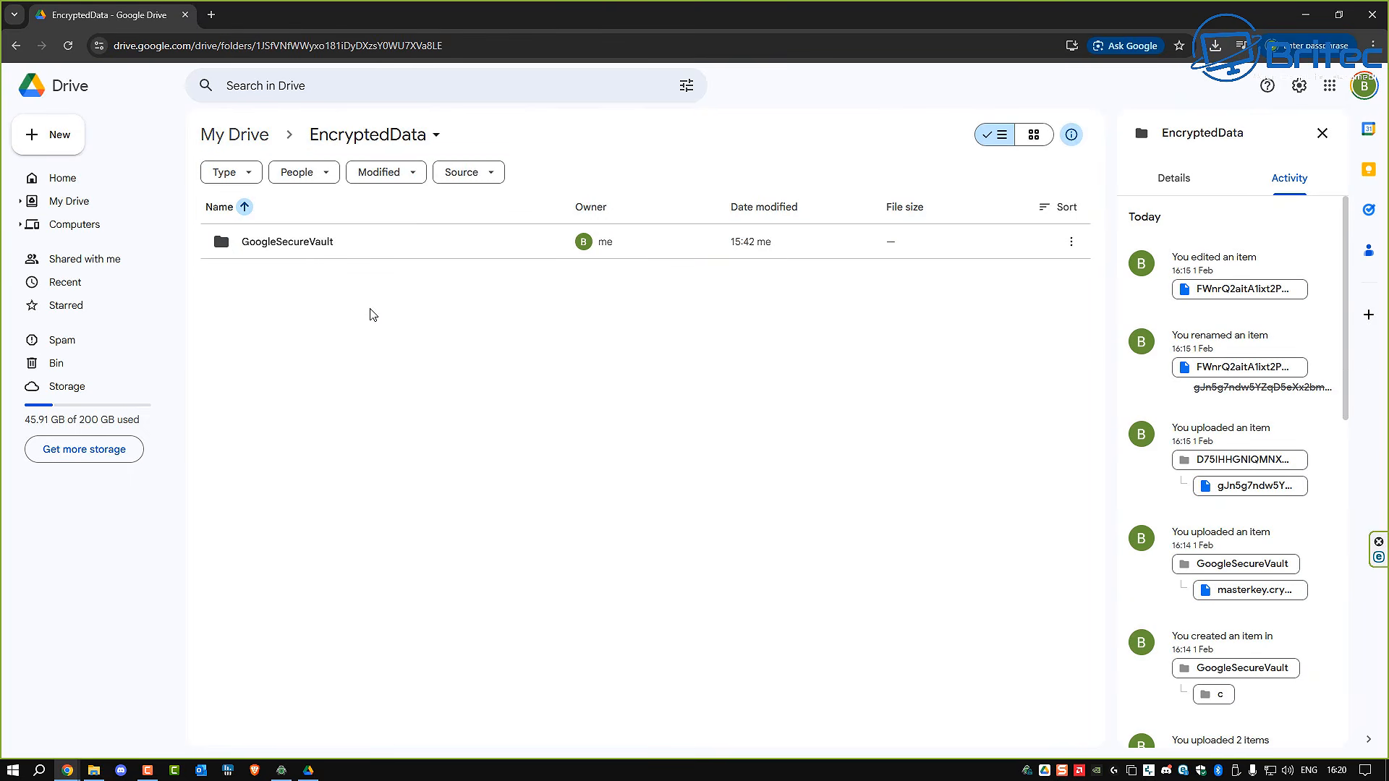
pyautogui.doubleClick(307, 251)
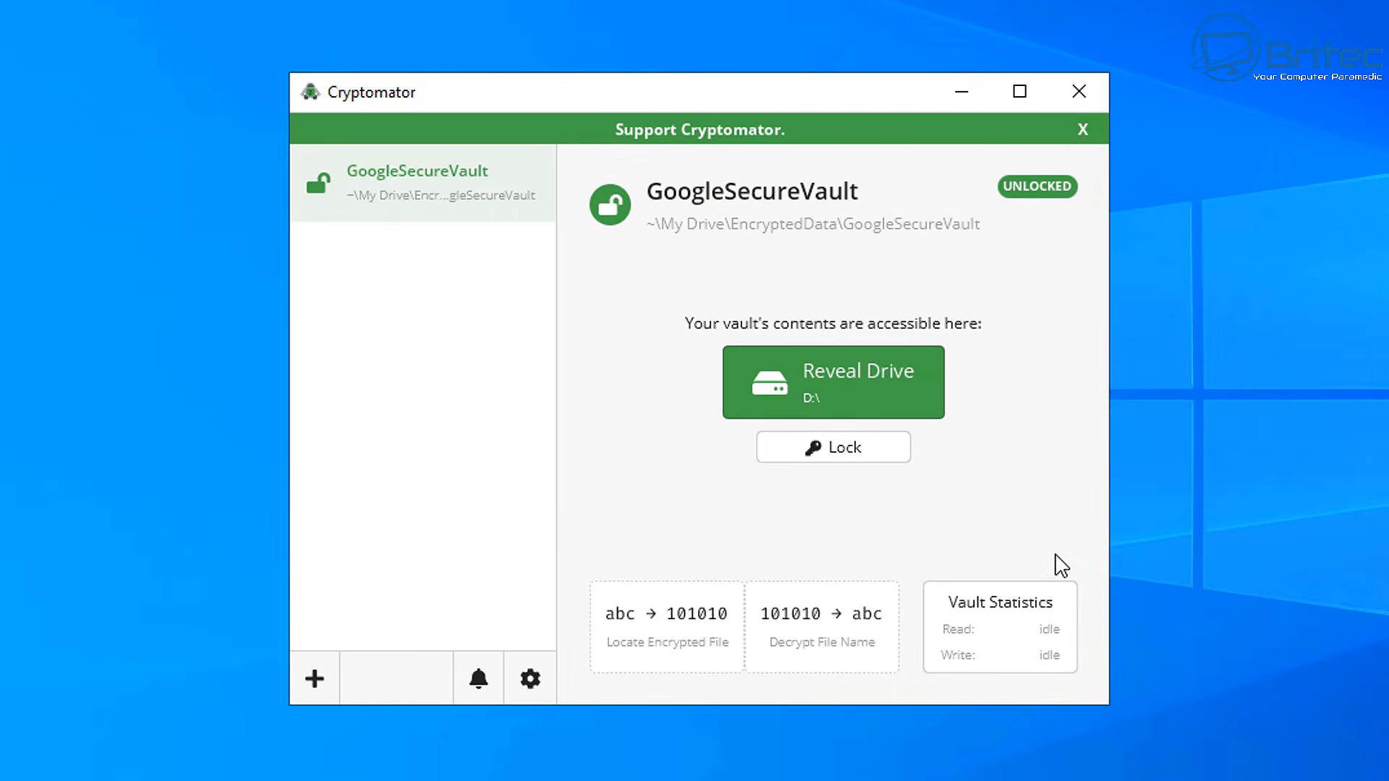
# Lock GoogleSecureVault, then review its options: Lock when idle toggled back off, Mounting and Password viewed, window closed
pyautogui.click(829, 449)
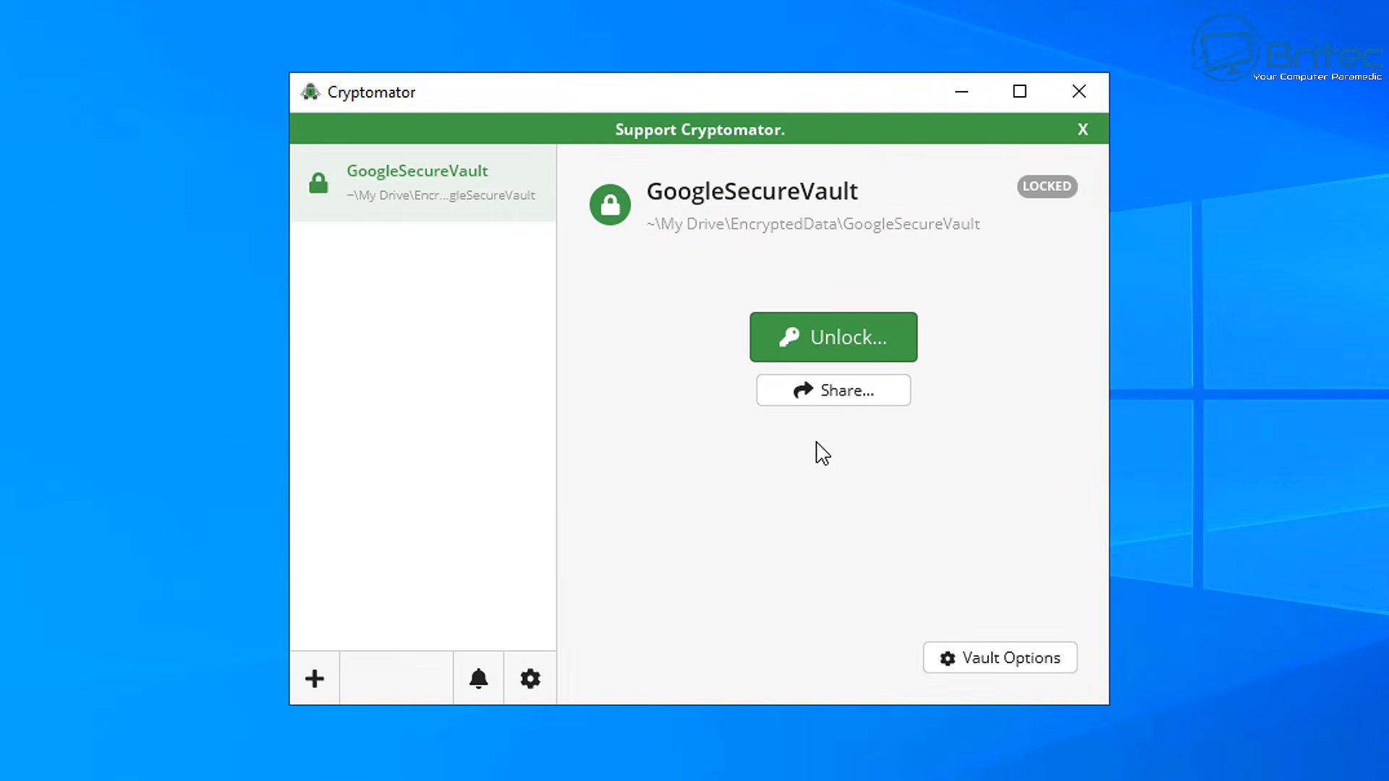
pyautogui.click(1034, 671)
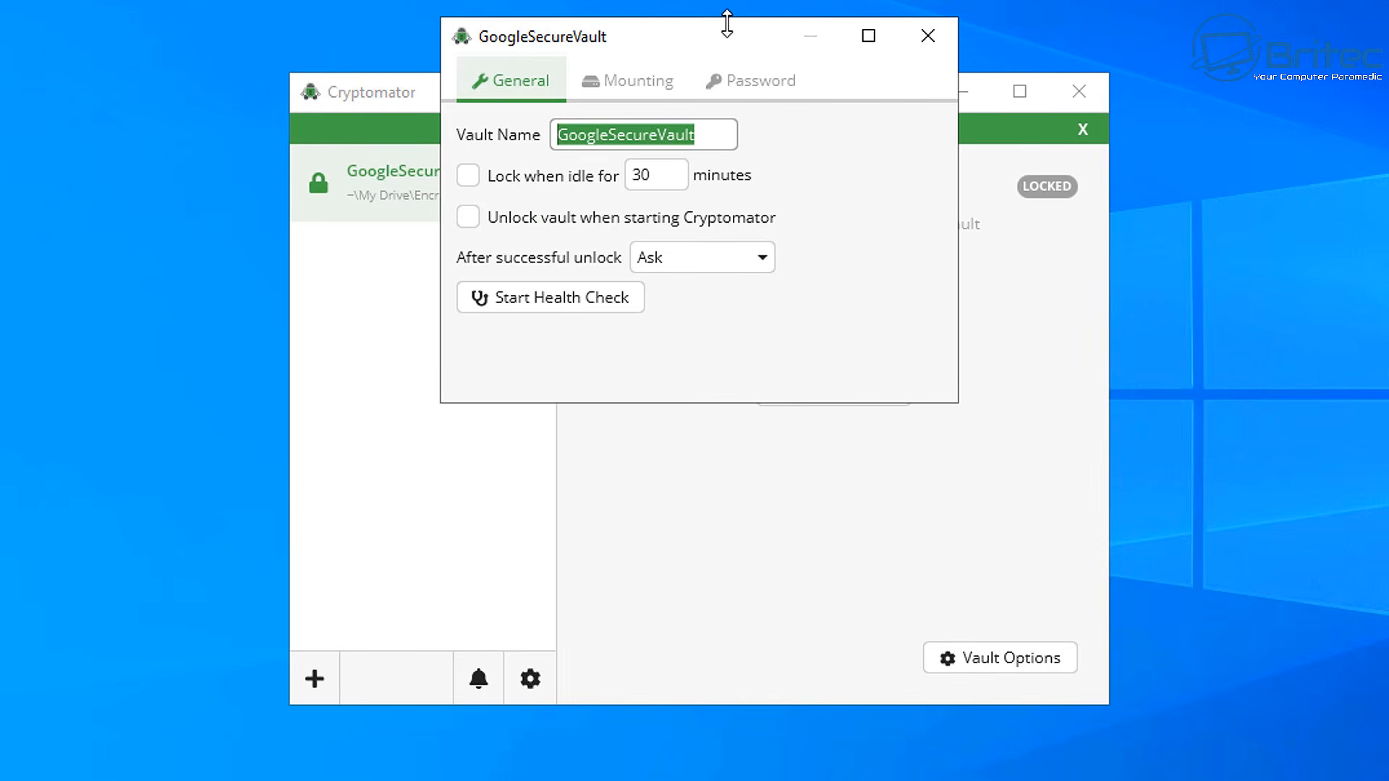
pyautogui.moveTo(726, 18); pyautogui.dragTo(742, 281)
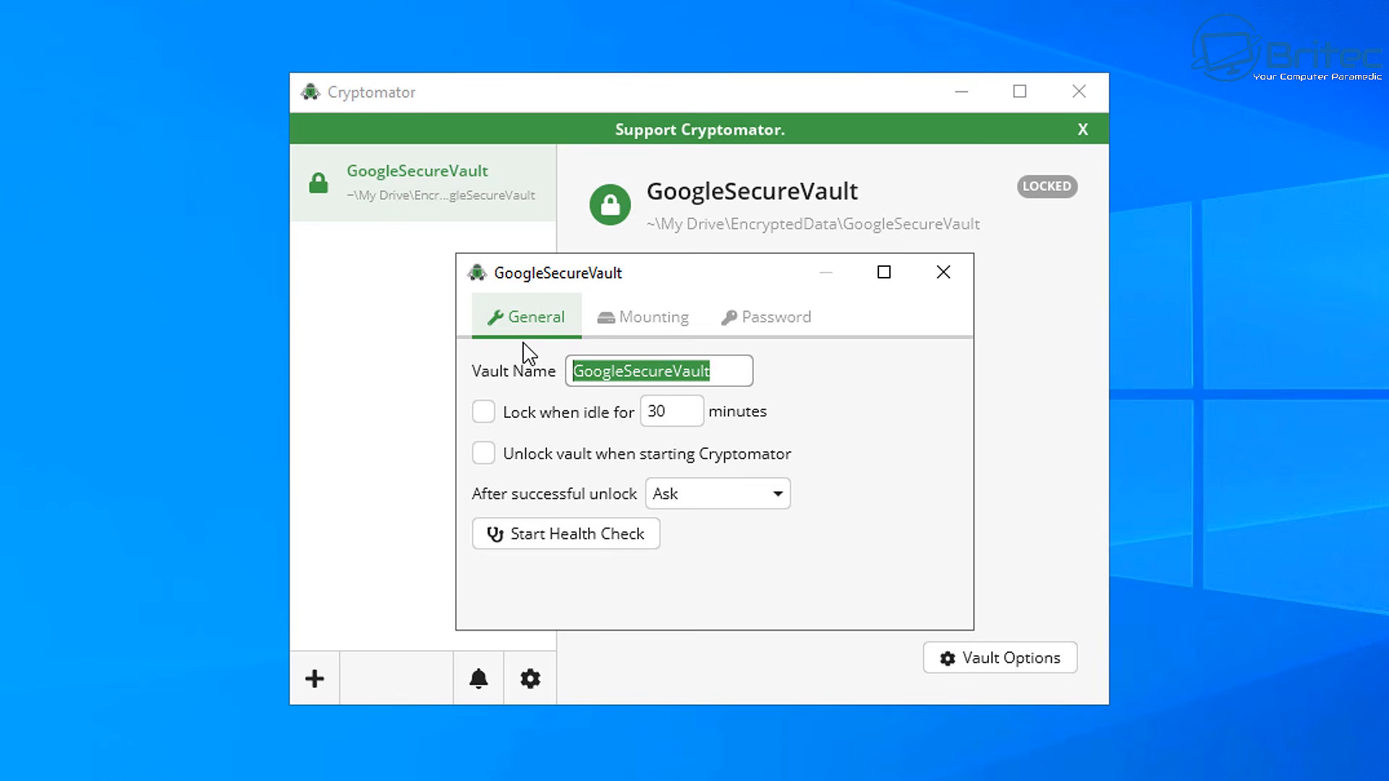
pyautogui.click(484, 415)
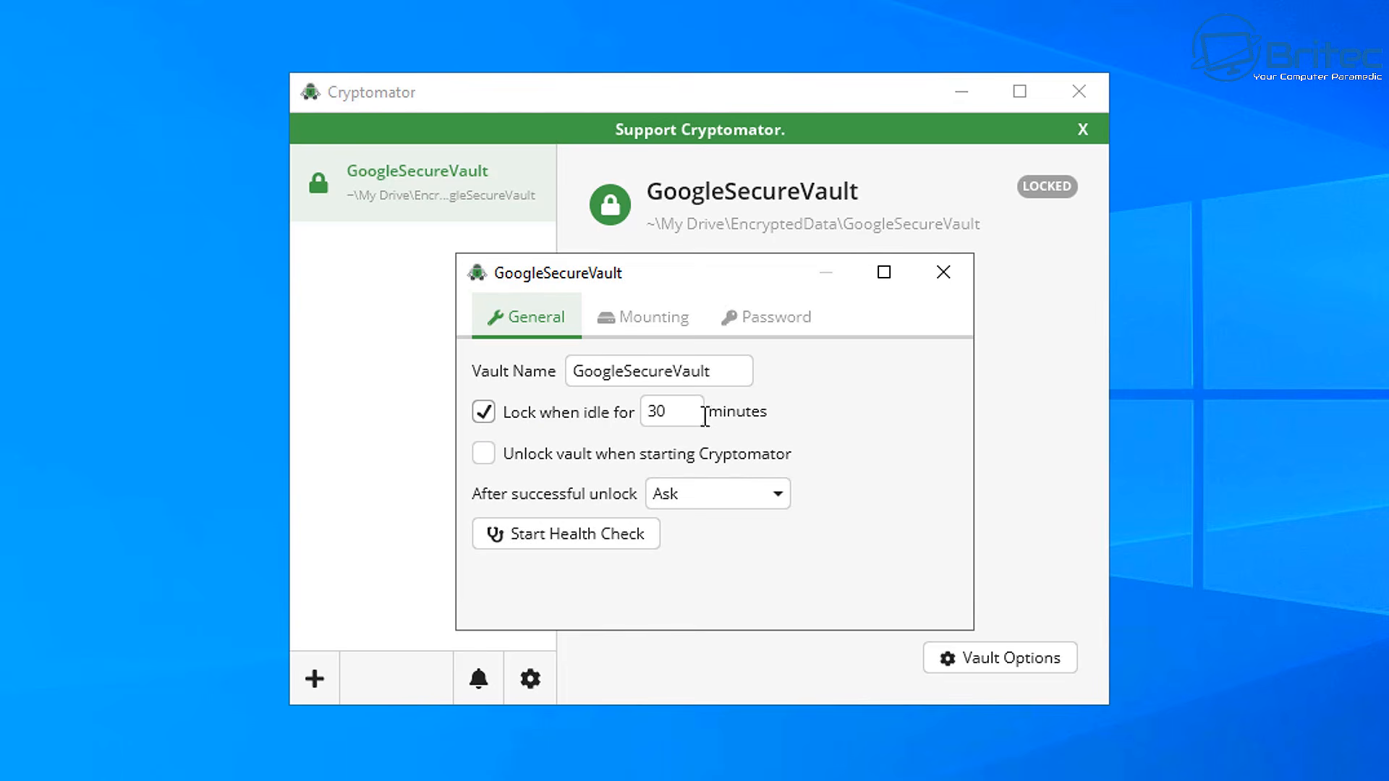
pyautogui.click(483, 413)
pyautogui.click(646, 327)
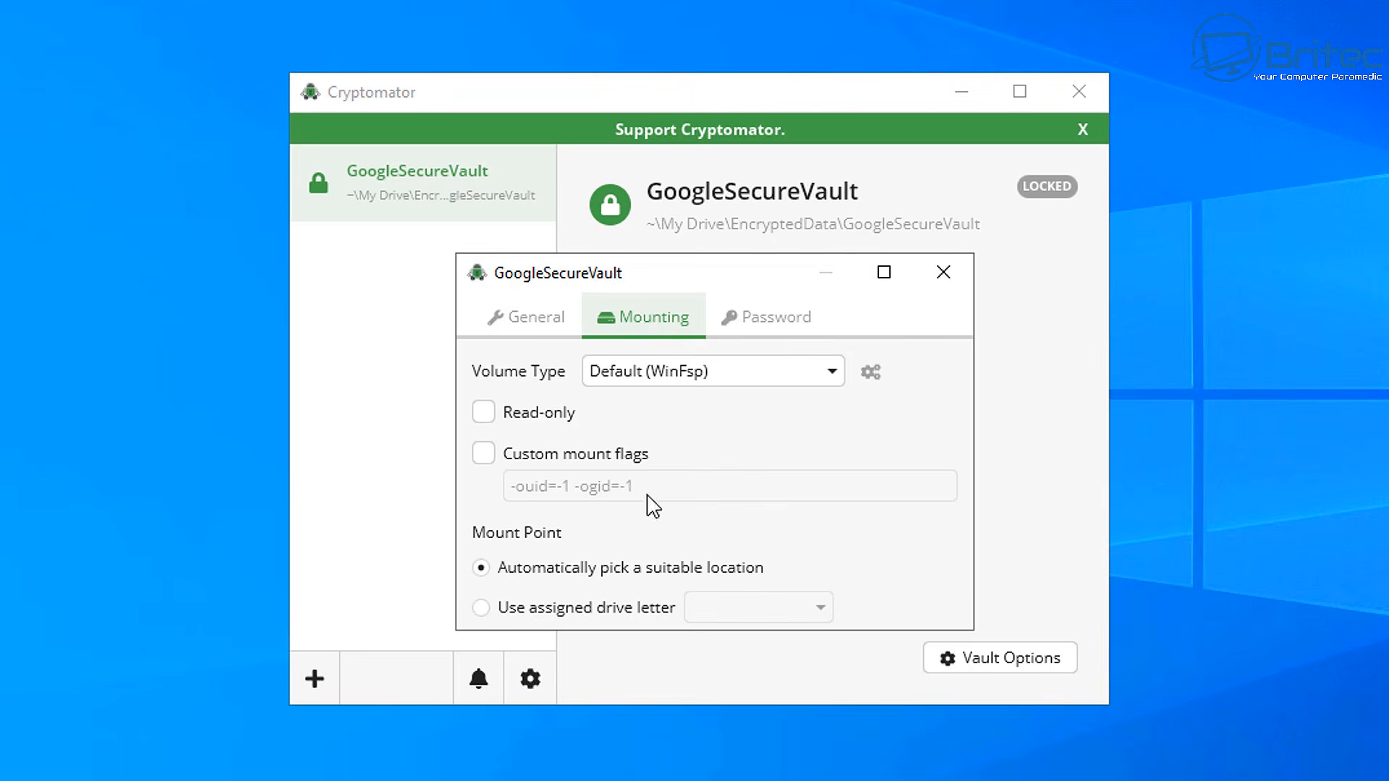
pyautogui.click(771, 316)
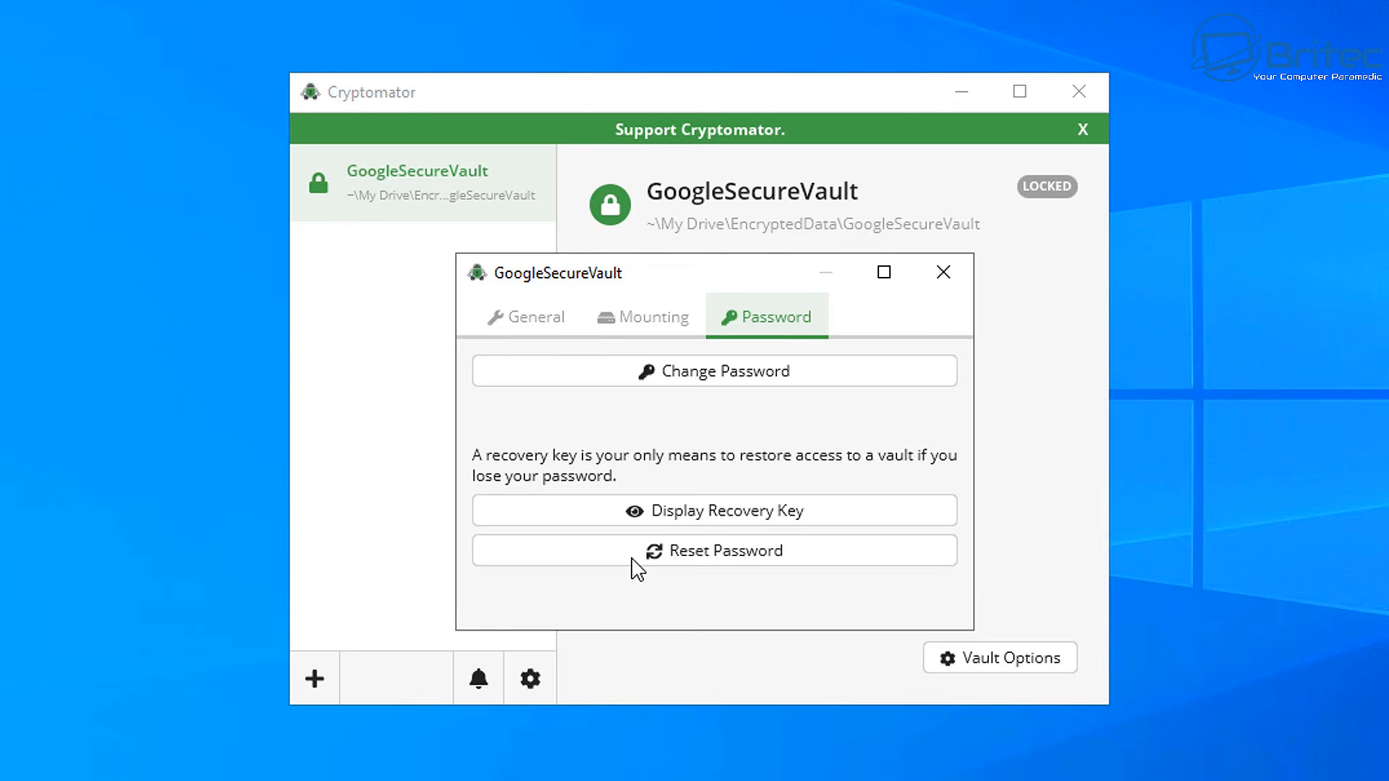
pyautogui.click(528, 320)
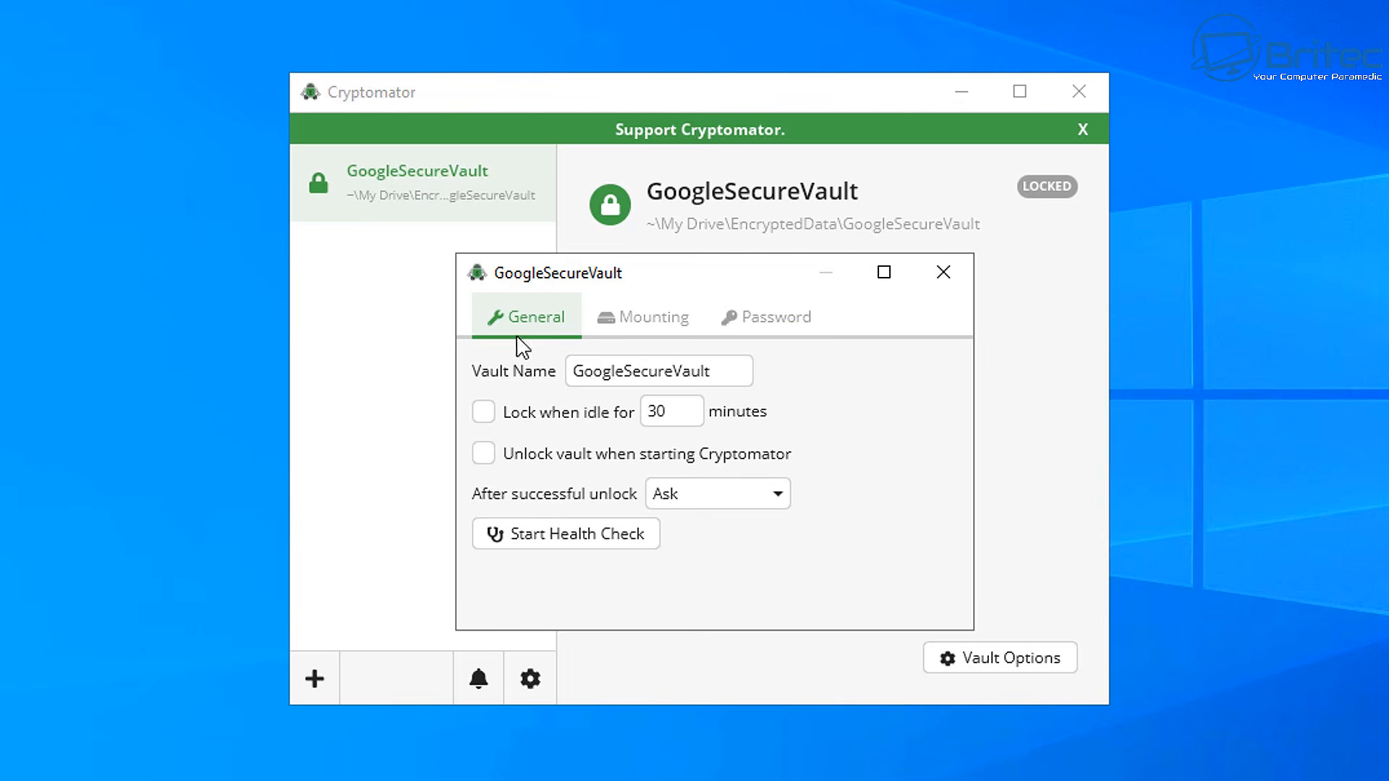
pyautogui.click(944, 273)
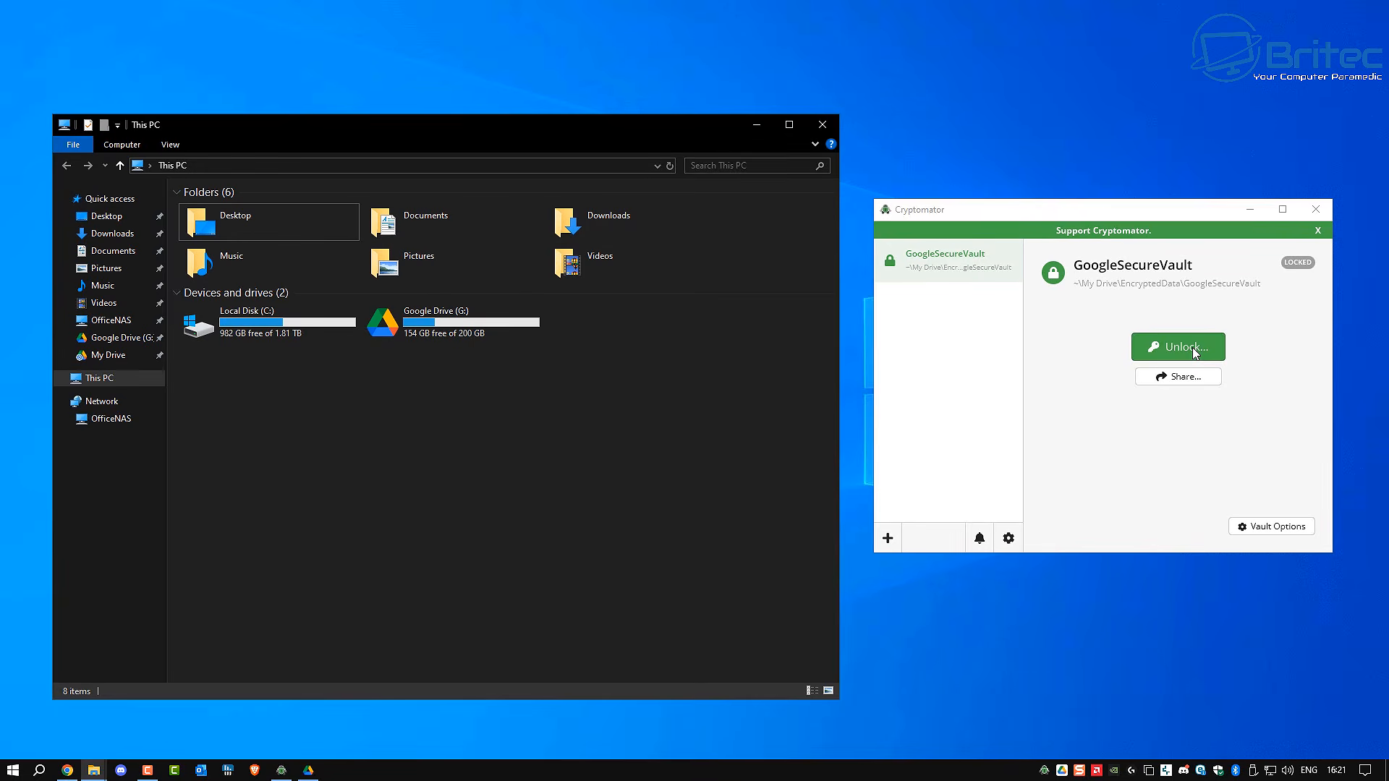
# Unlock GoogleSecureVault with its password, dismiss the success notice, relock it, then close Cryptomator and This PC
pyautogui.click(862, 346)
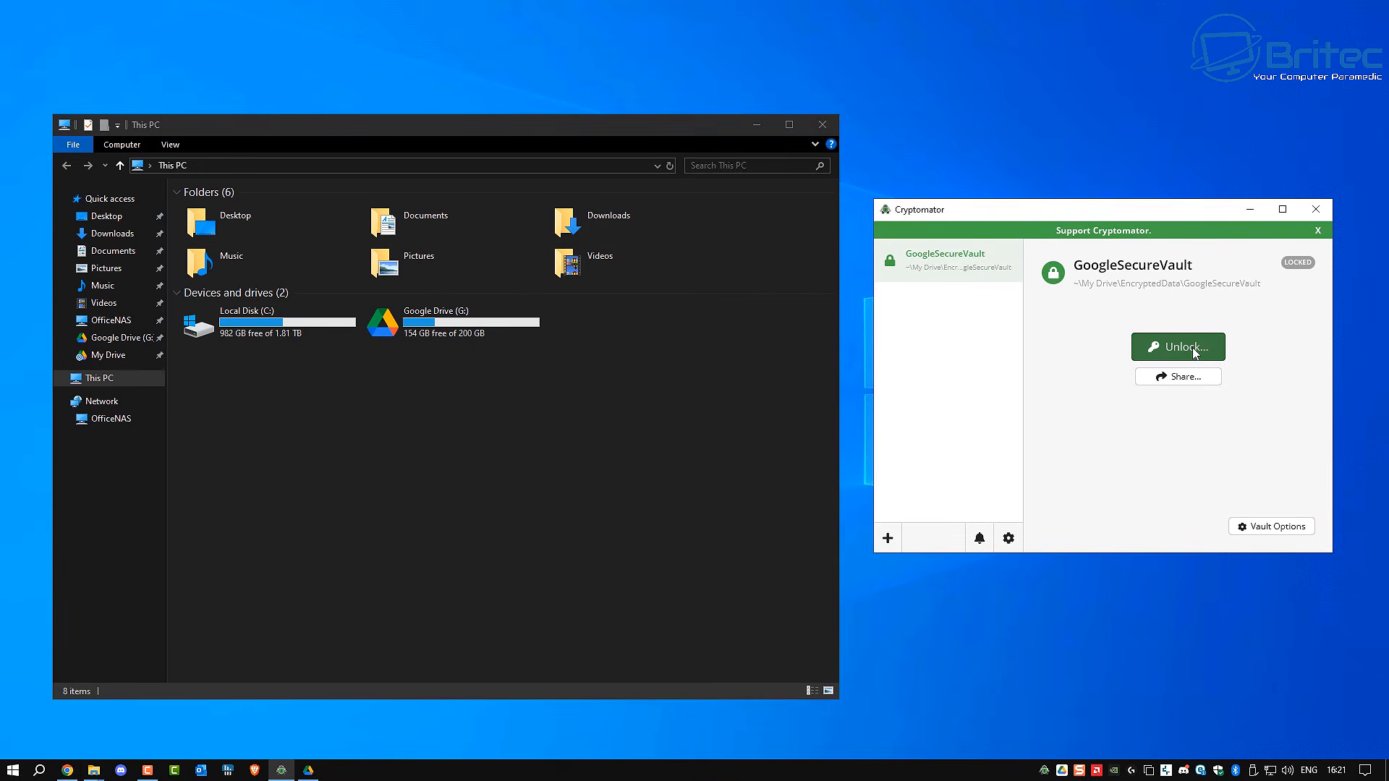
pyautogui.click(1194, 352)
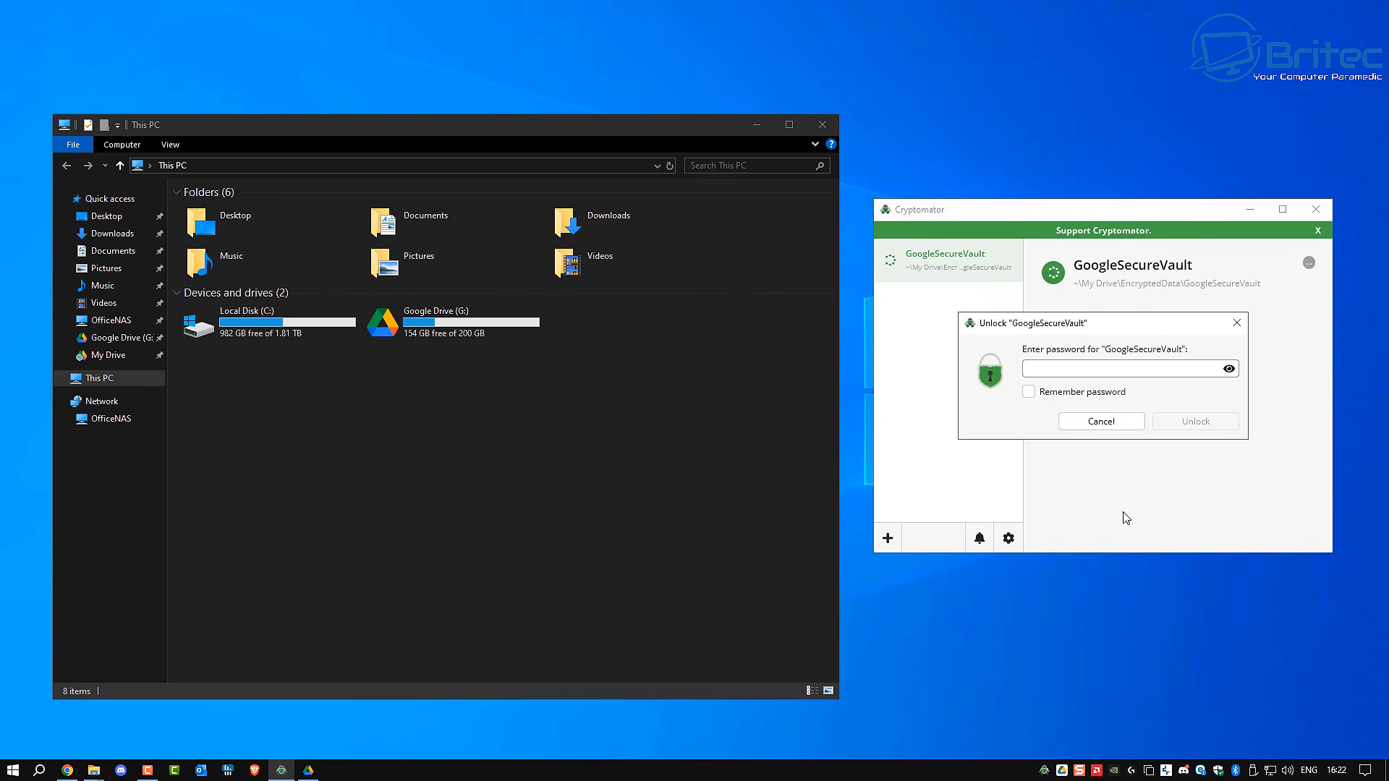
pyautogui.write('••••••')
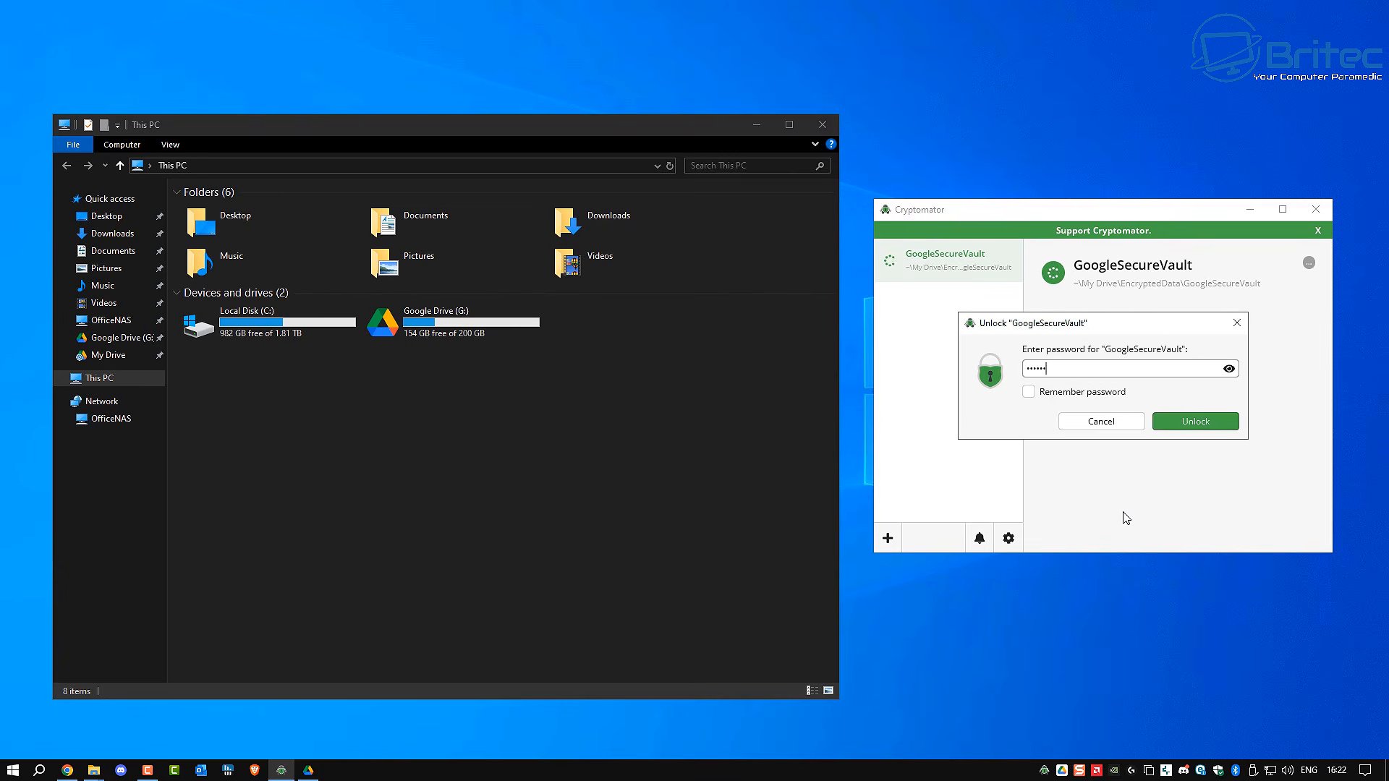
pyautogui.write('••••')
pyautogui.click(1204, 422)
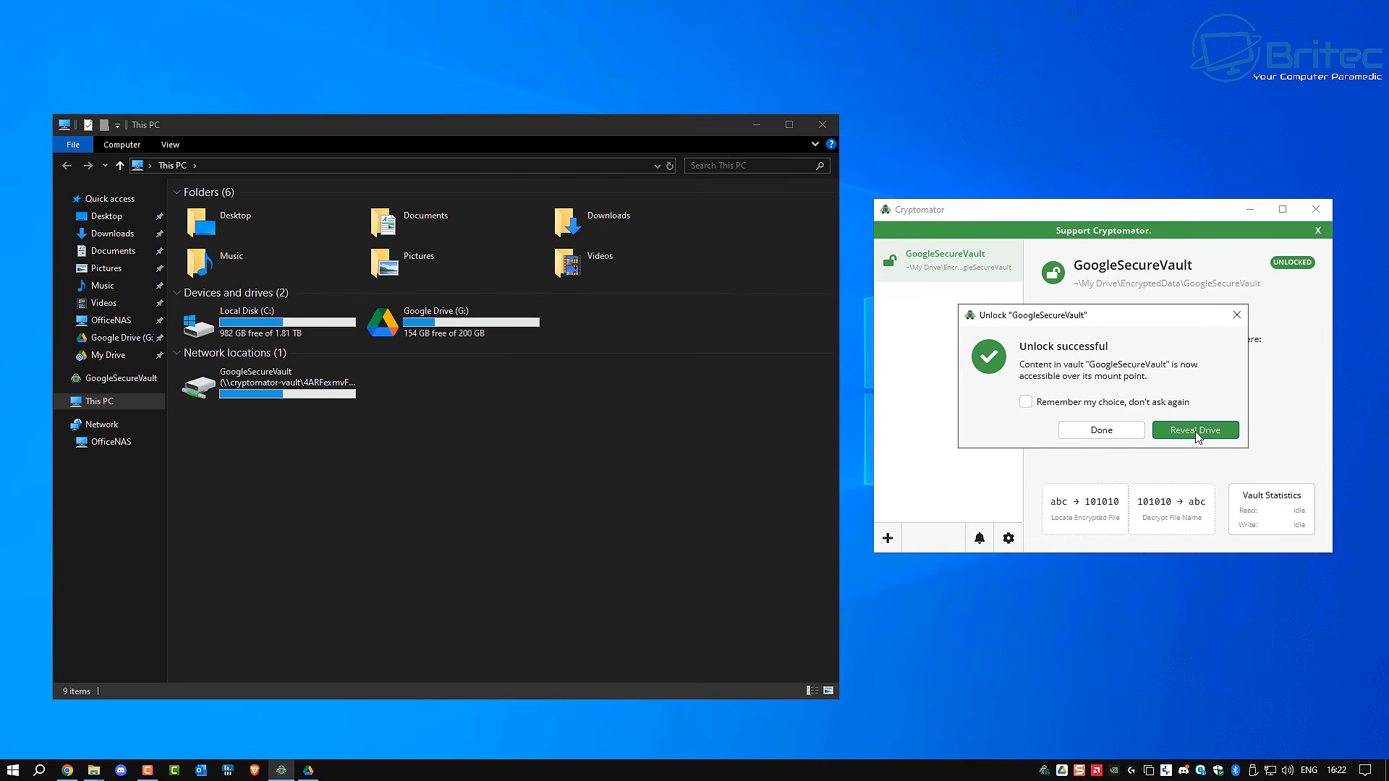
pyautogui.click(1100, 434)
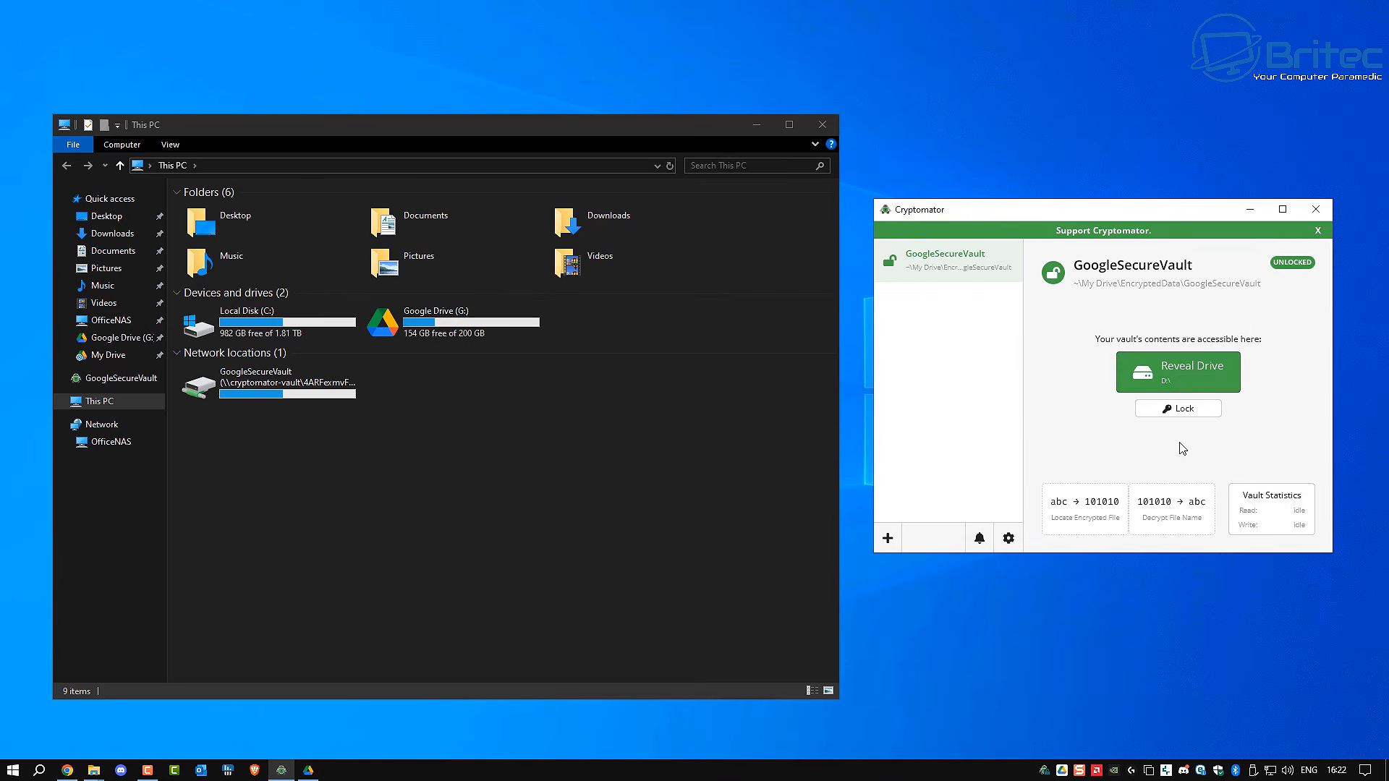
pyautogui.click(1182, 410)
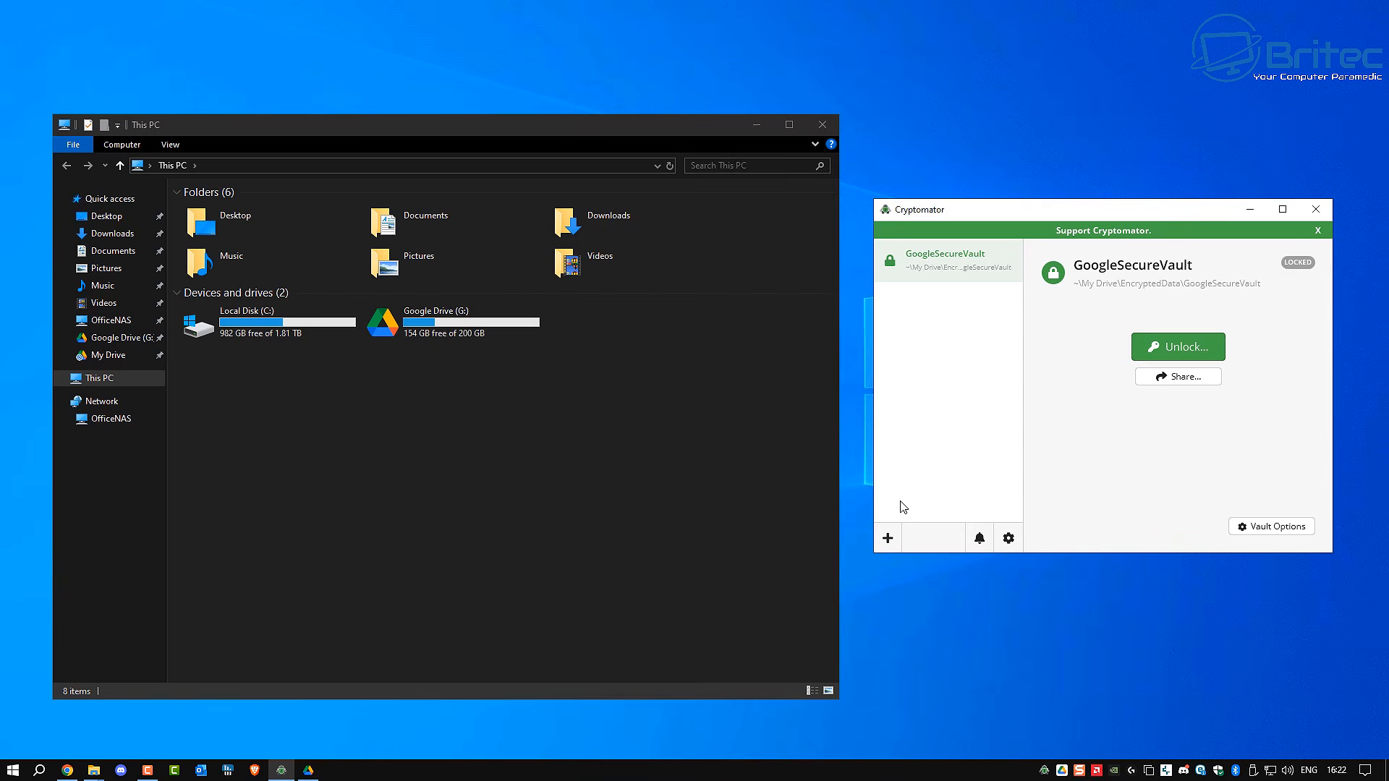
pyautogui.click(1316, 209)
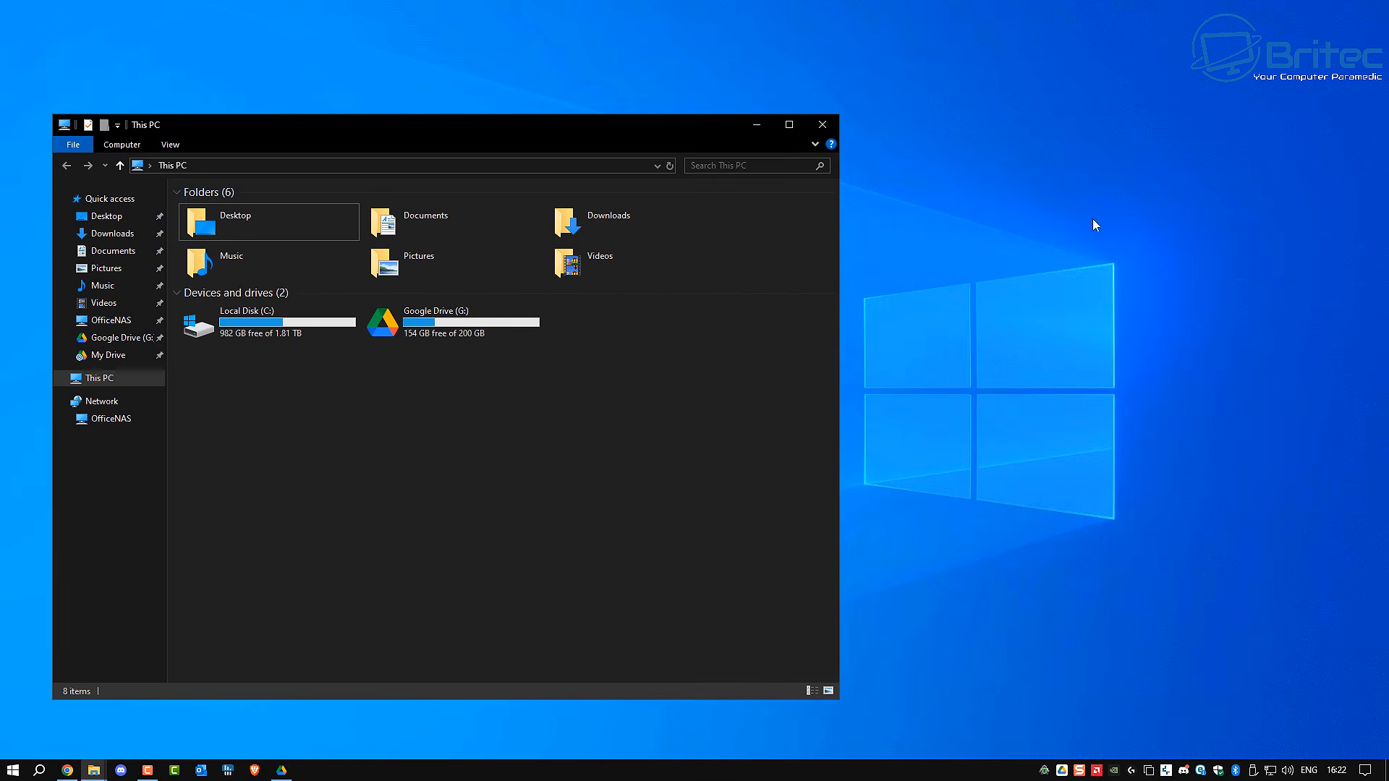
pyautogui.click(823, 124)
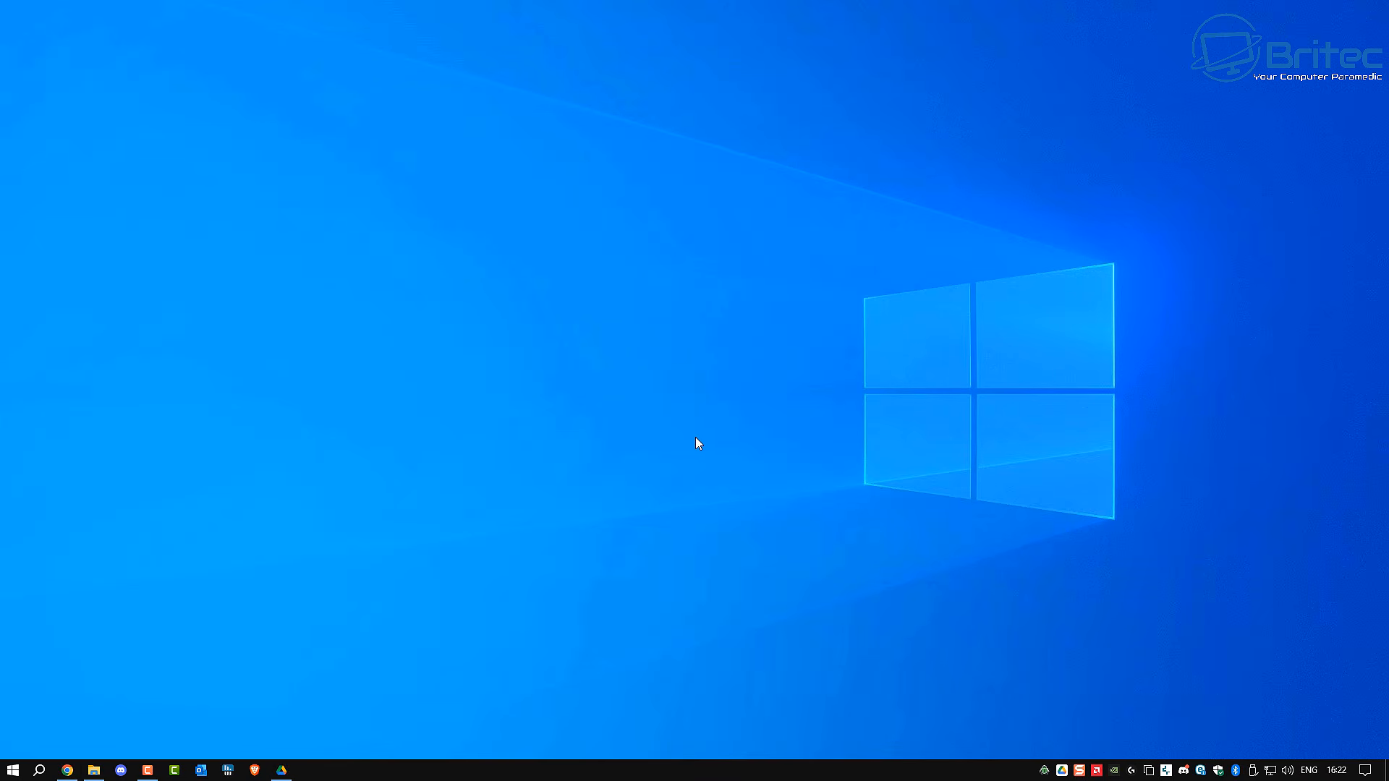